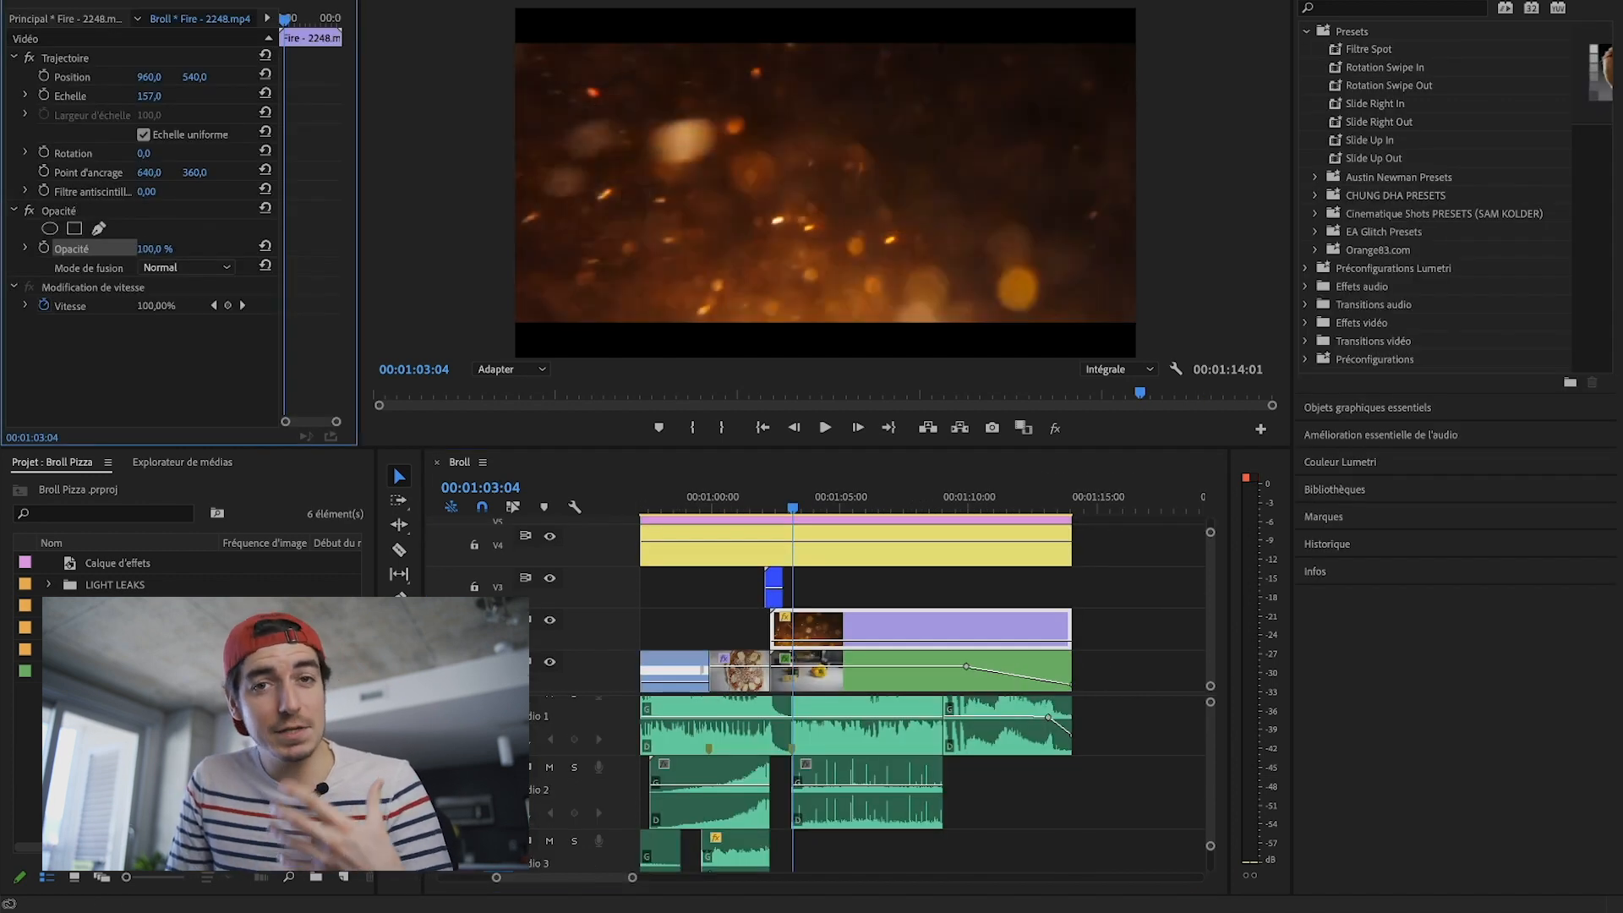
Step: Set the fire overlay clip's blend mode to Ecran and its opacity to 10 % near 00:01:03:15
click(761, 500)
key(space)
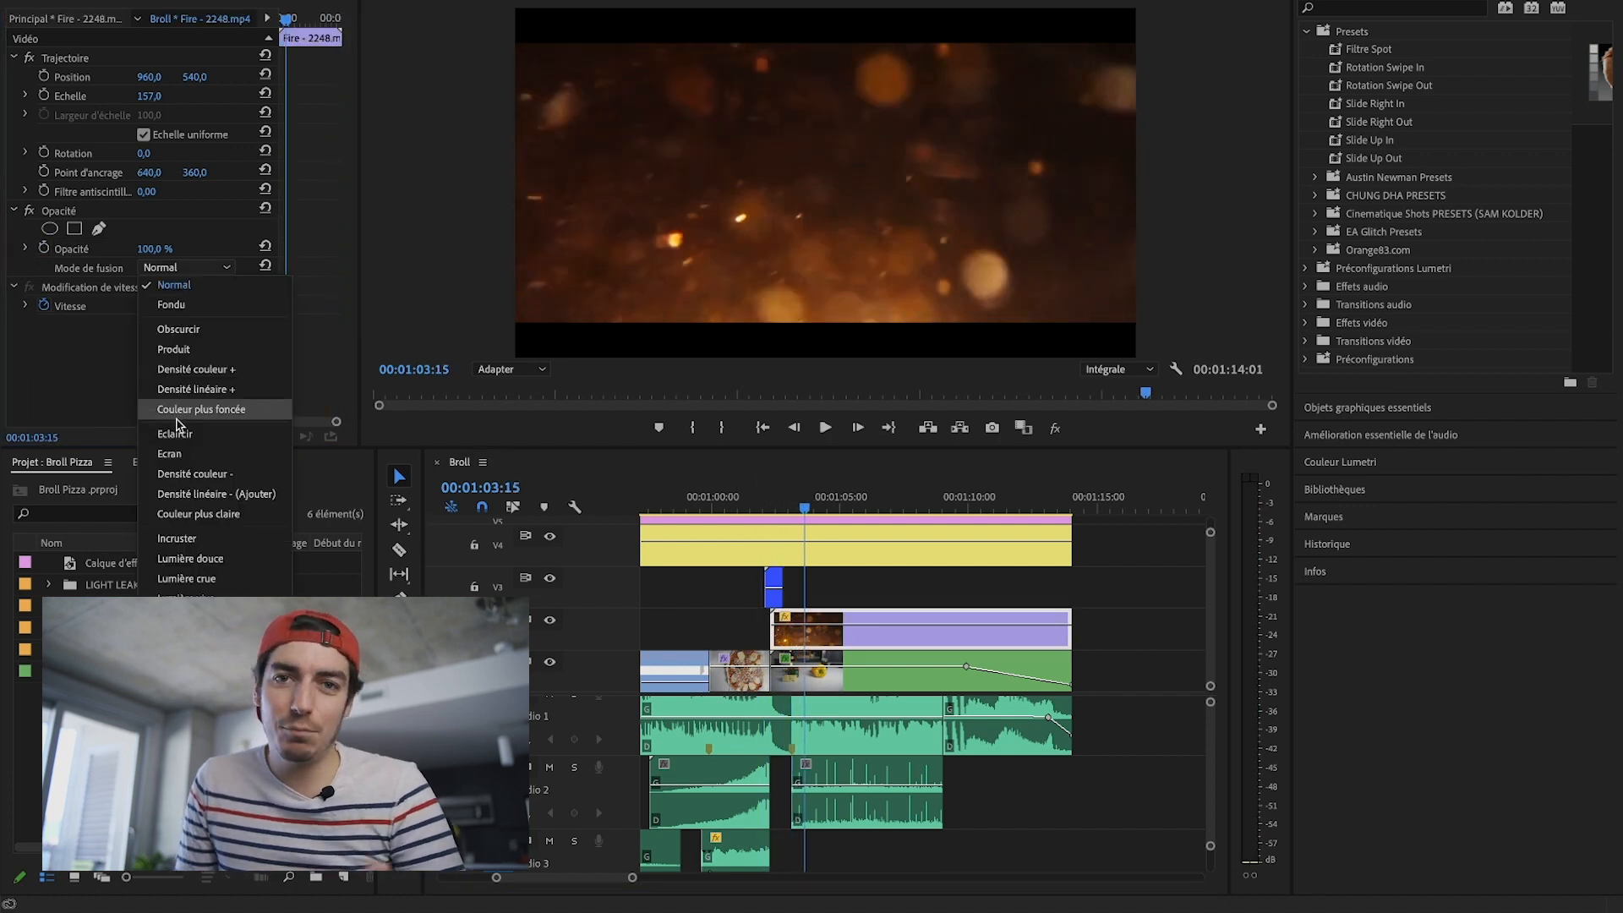
click(169, 448)
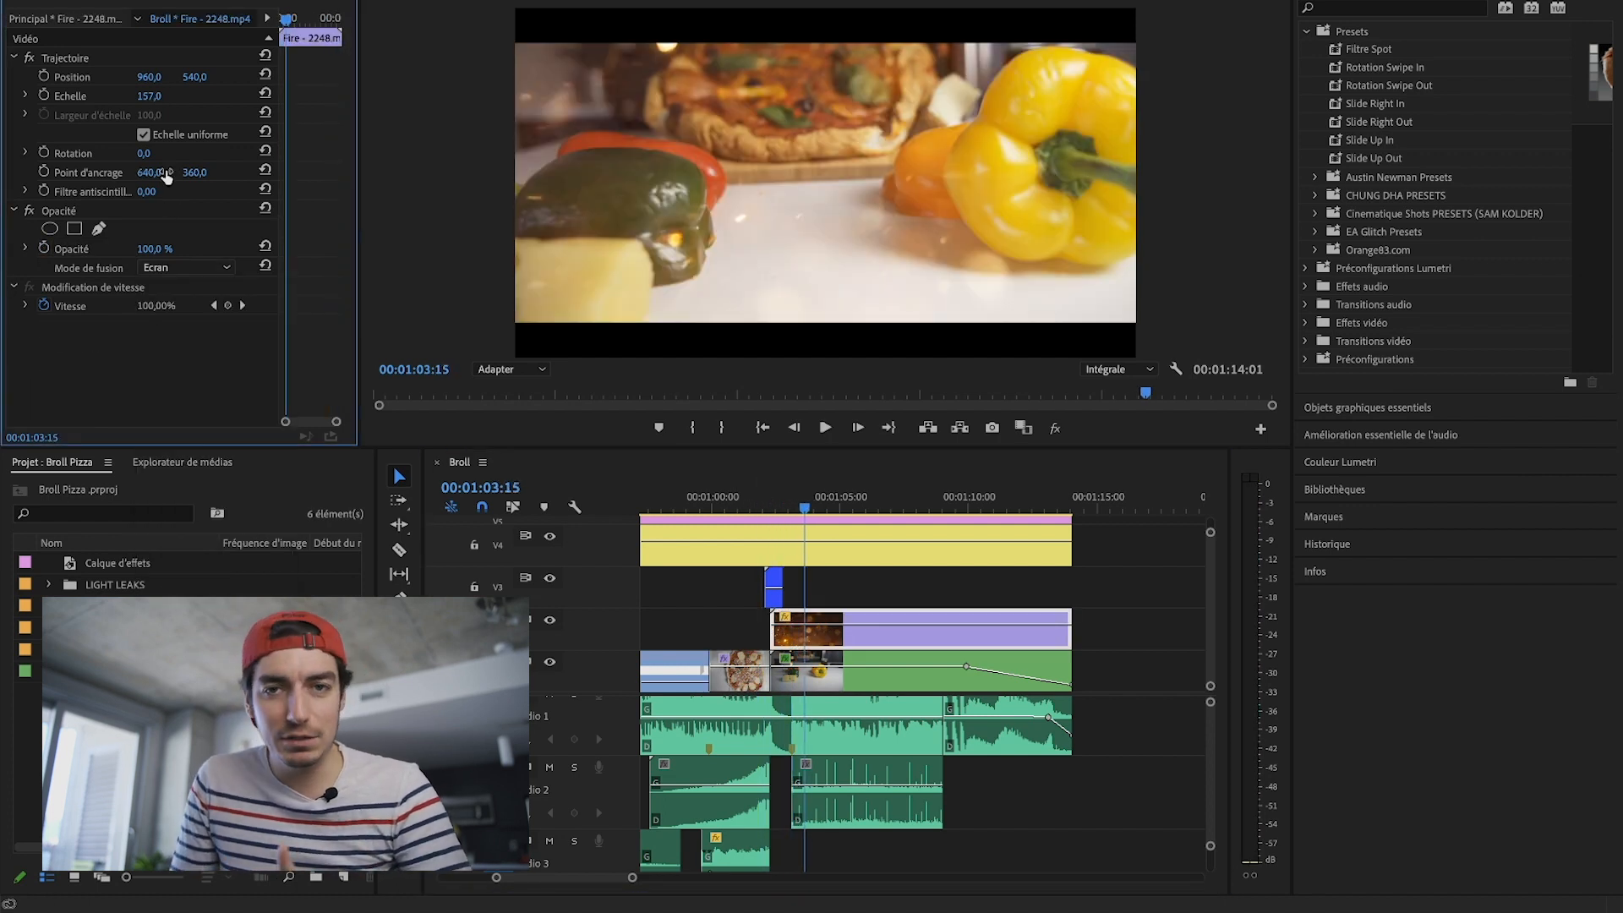
text(10)
key(Return)
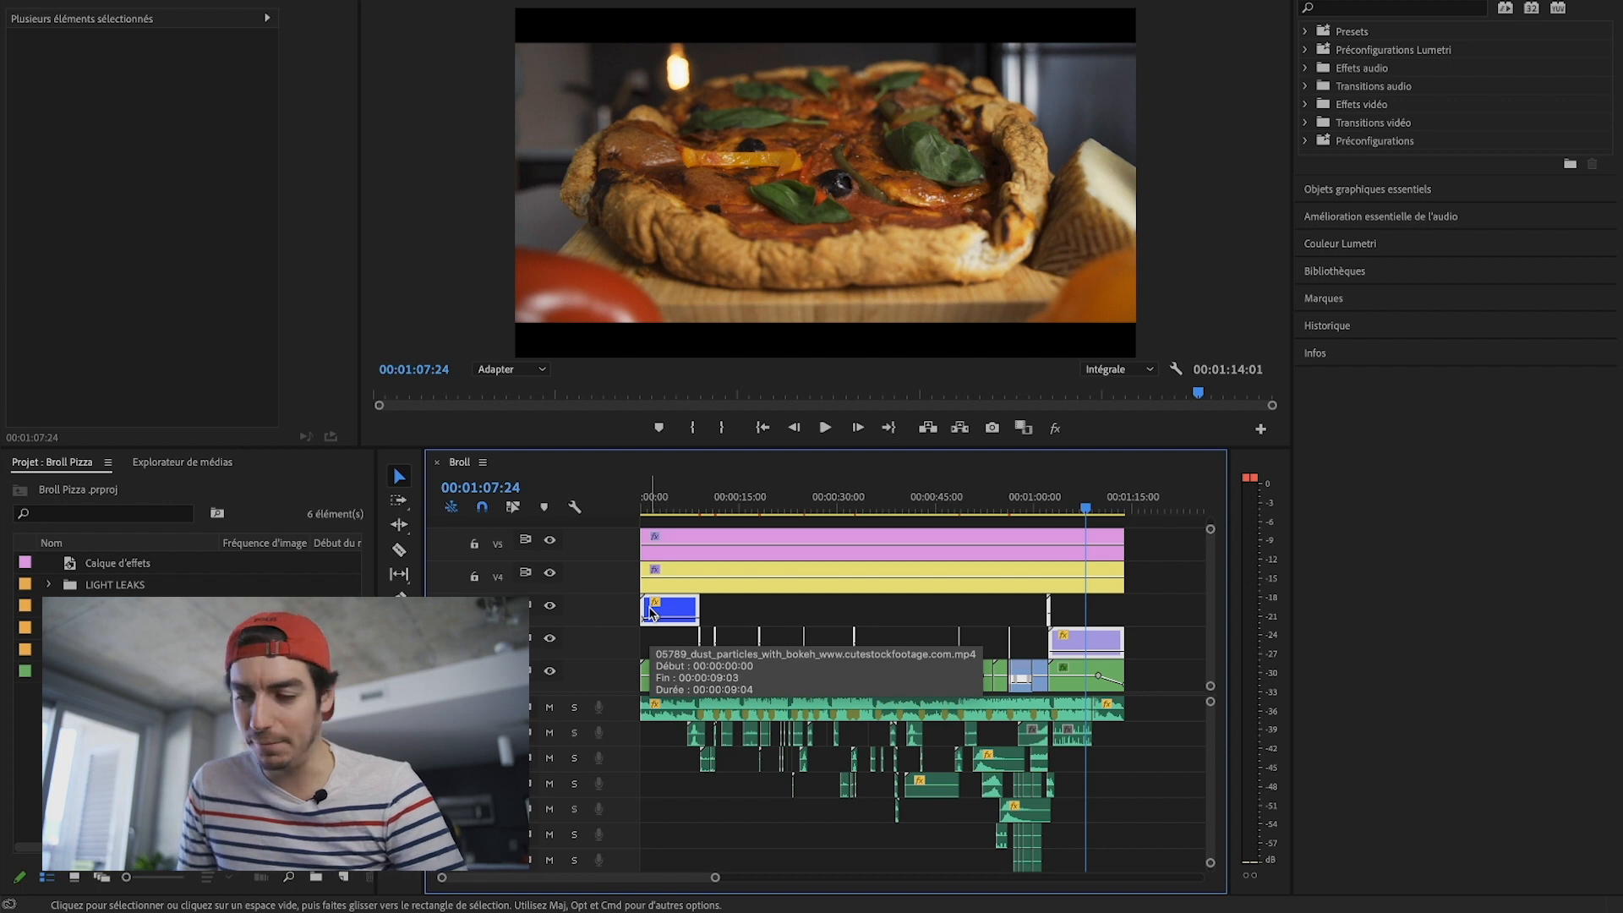
Step: Toggle the visibility of the yellow adjustment layer's track V4 off and back on to compare the grading on the pizza shot
click(911, 590)
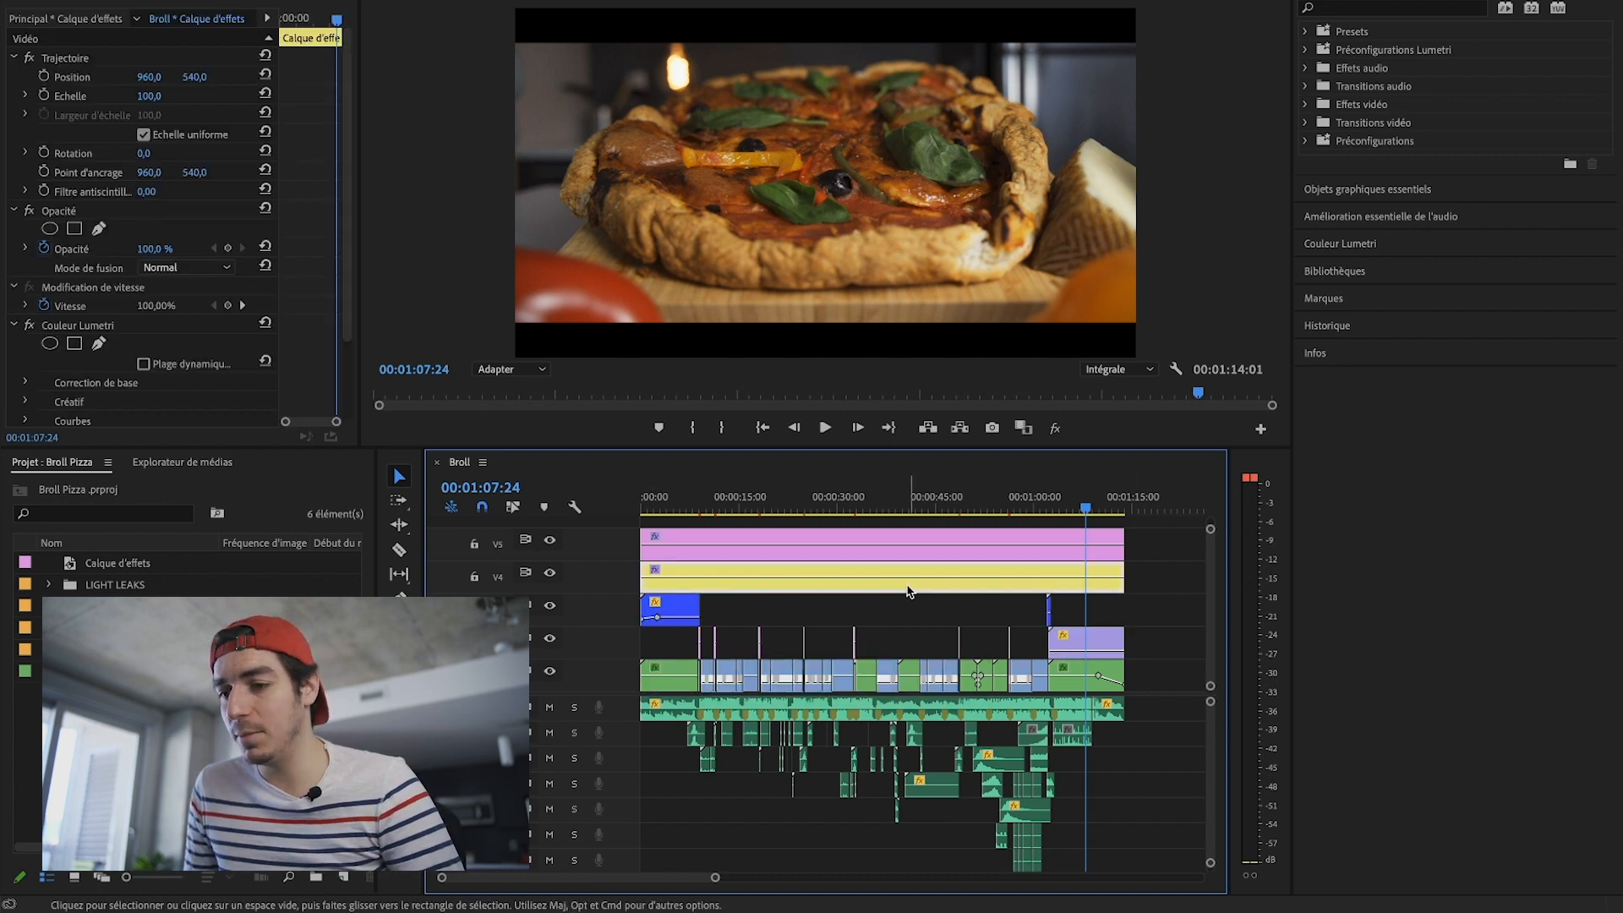
click(550, 575)
click(549, 575)
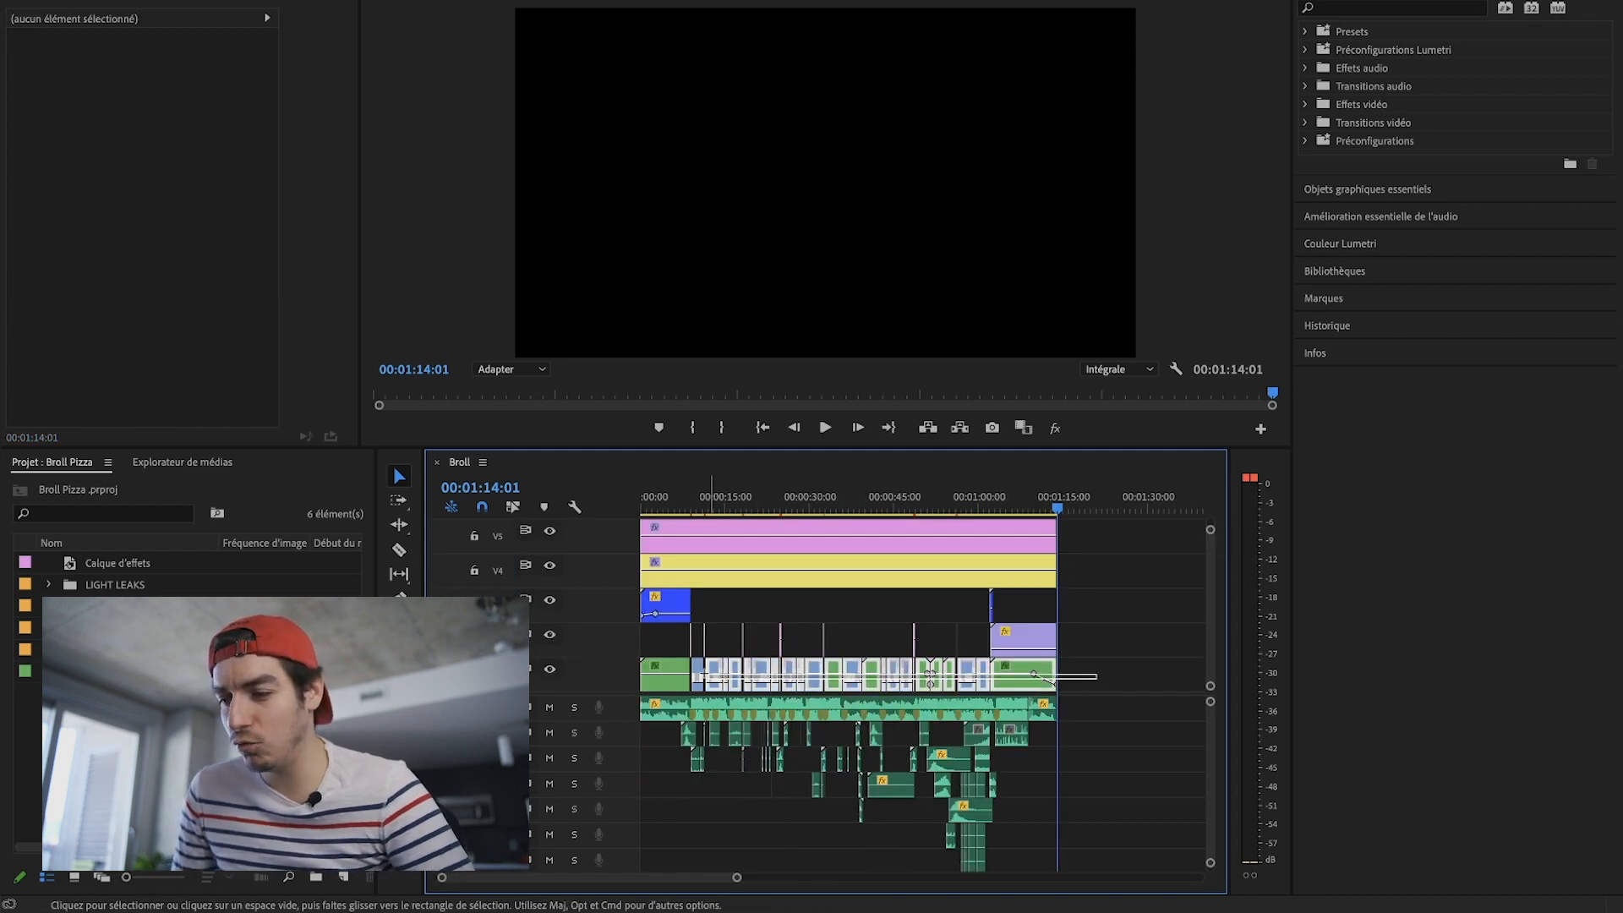
Step: Examine the speed ramp curves of the clips on the first video track between about 15 and 55 seconds
click(765, 644)
scroll(765, 644, up, 2)
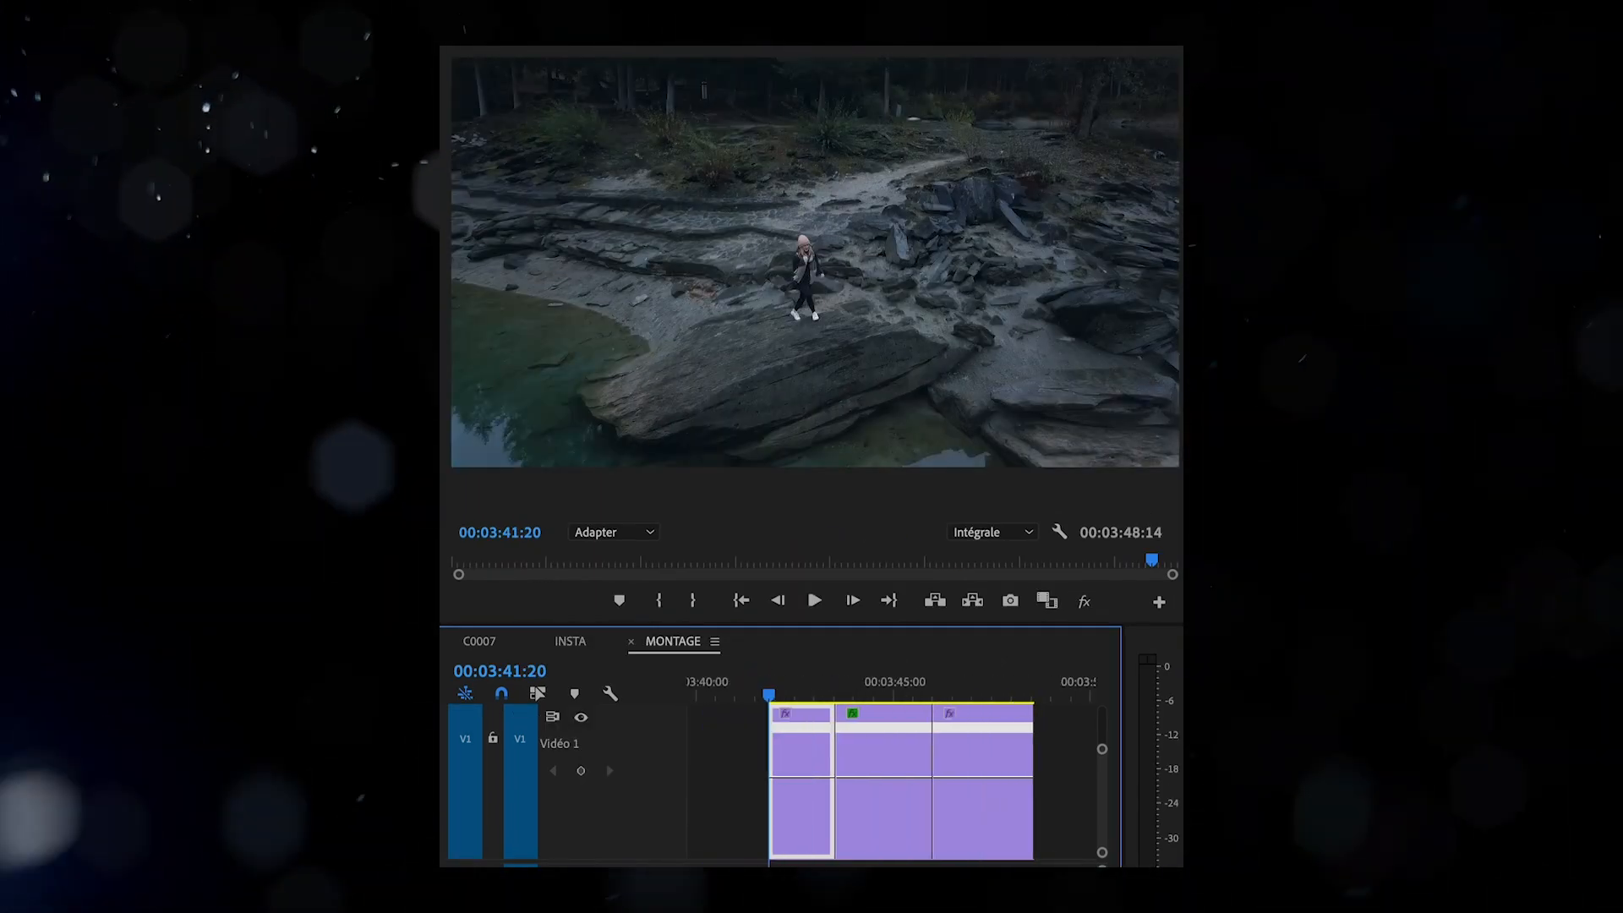
key(space)
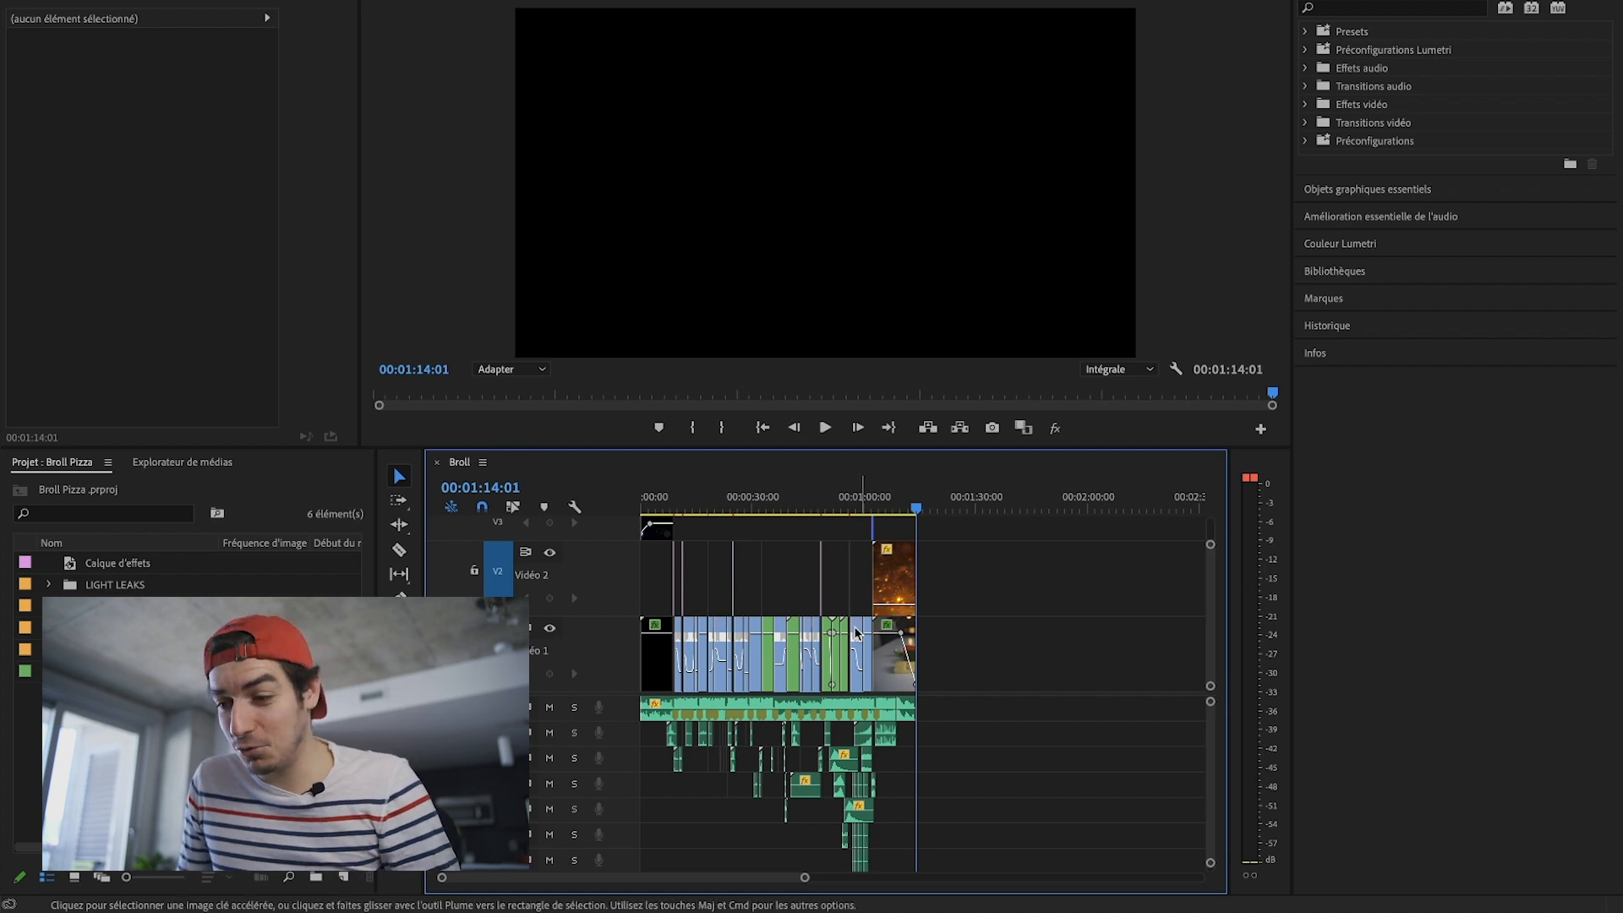
scroll(758, 659, up, 5)
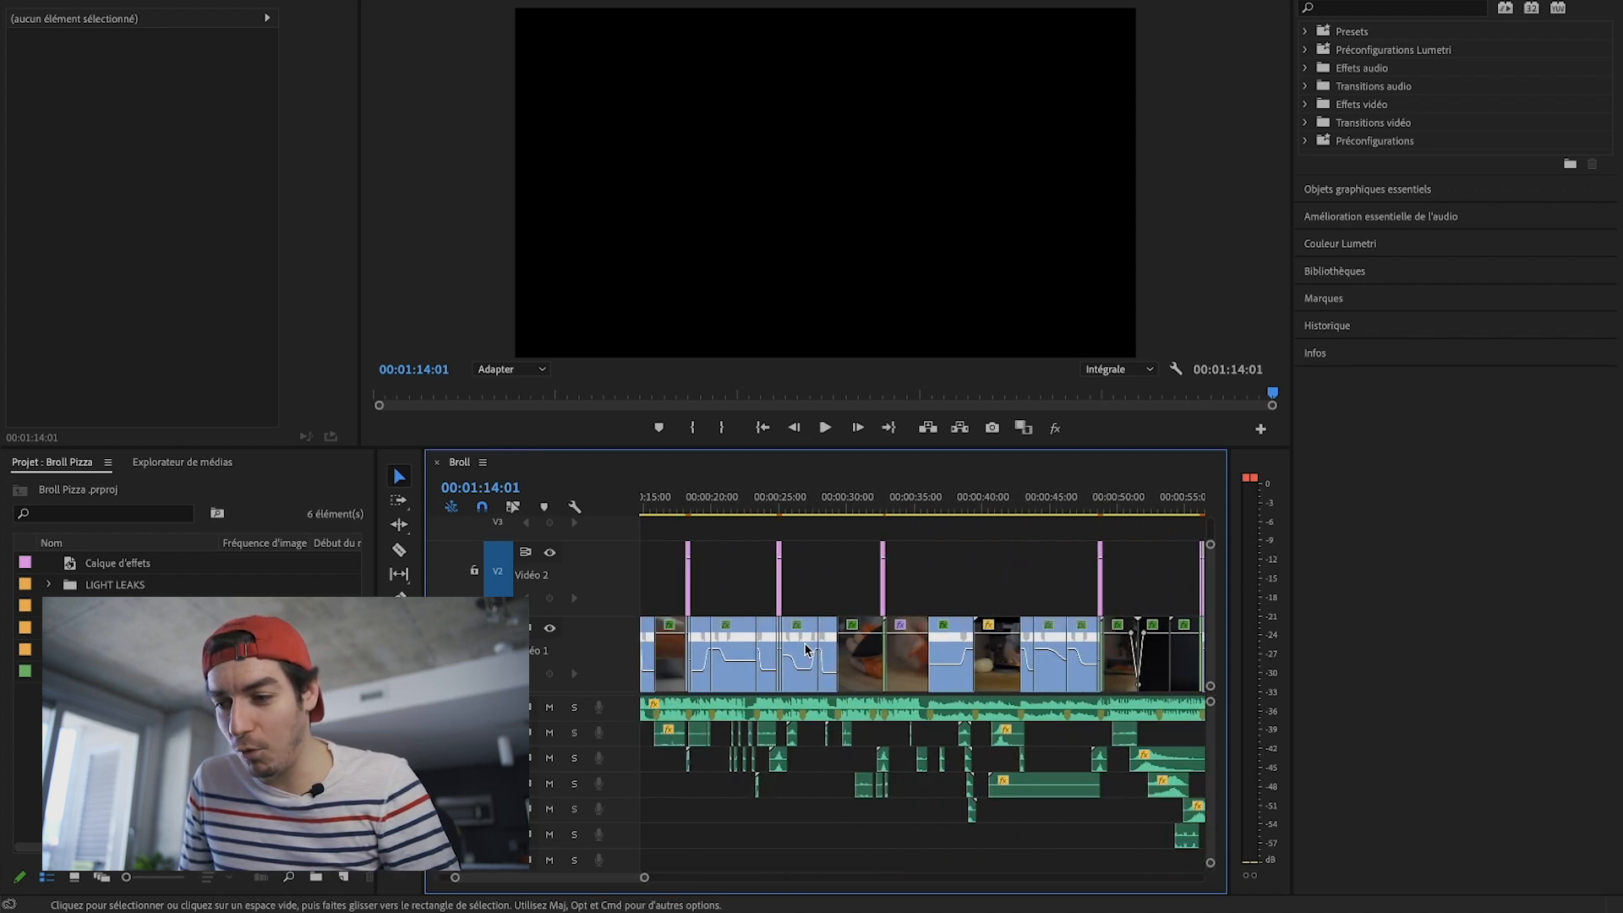
scroll(795, 653, up, 6)
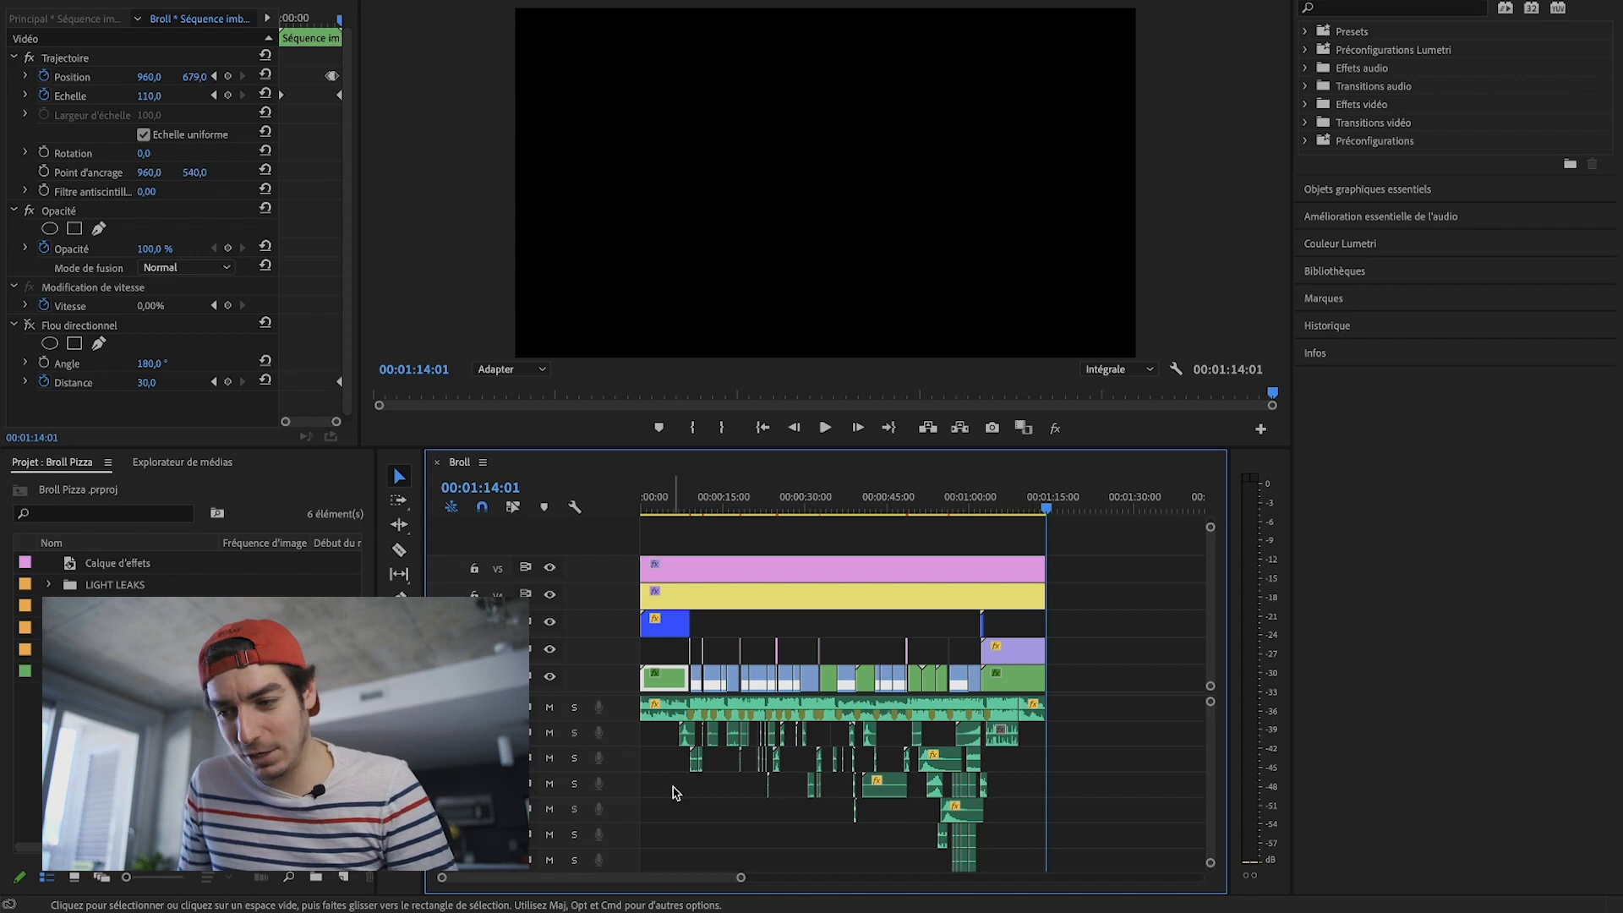
Step: Inspect the speed-ramped clip inside the opening nested sequence and return to the Broll sequence
double_click(673, 684)
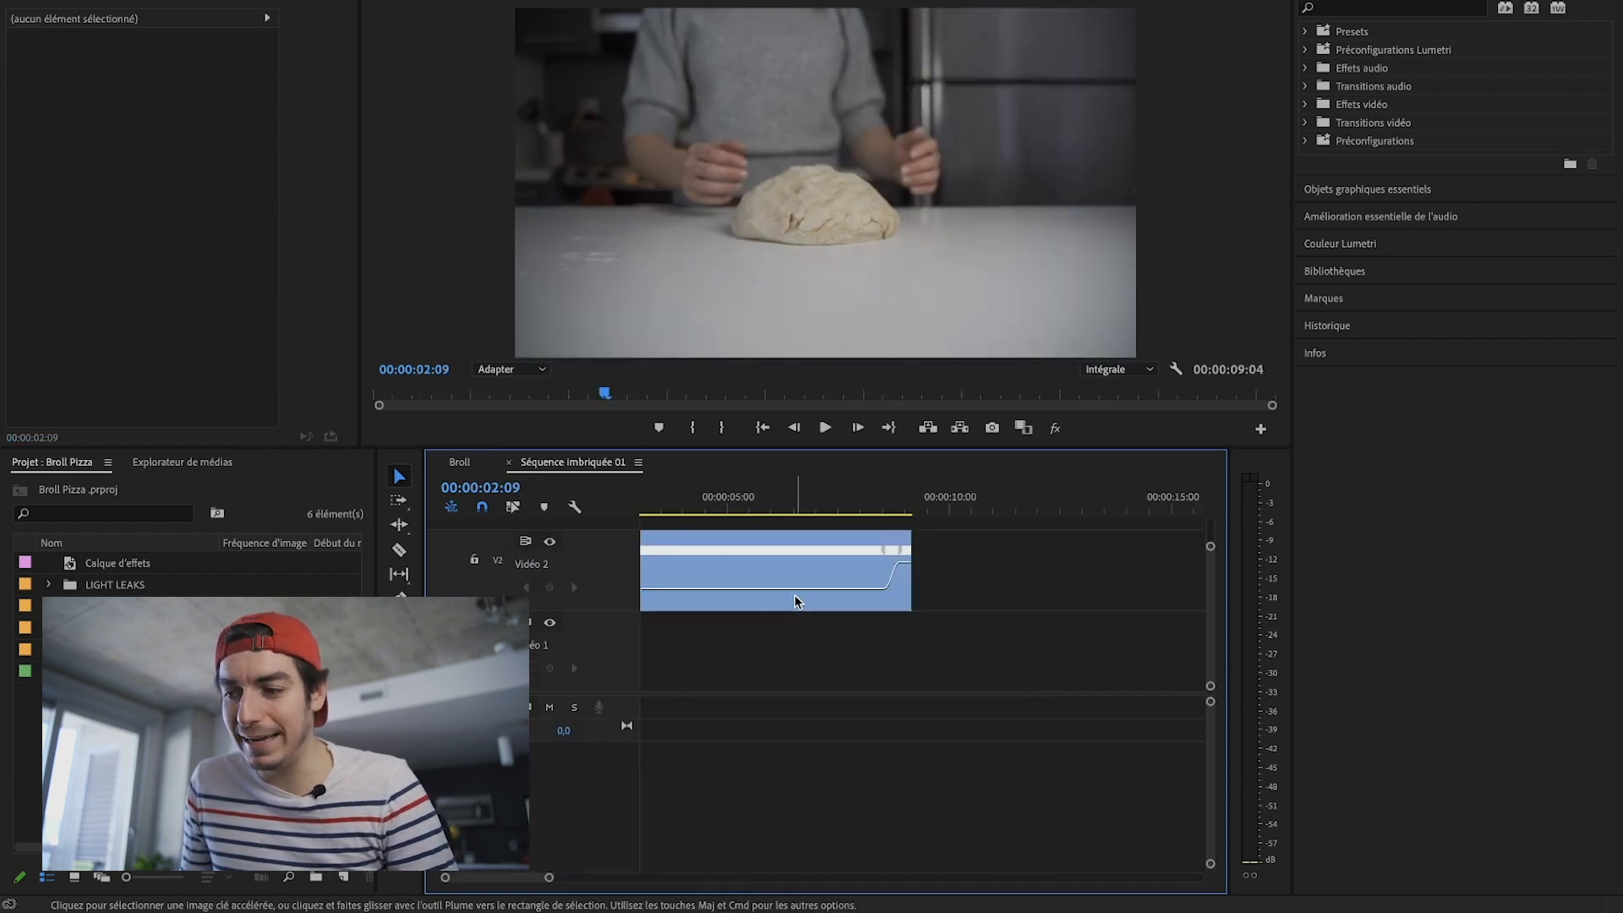
click(460, 463)
Step: Select the C0046.MP4 clip on the first video track around 00:00:13:00 and look through its clip commands
key(=)
key(=)
key(=)
key(=)
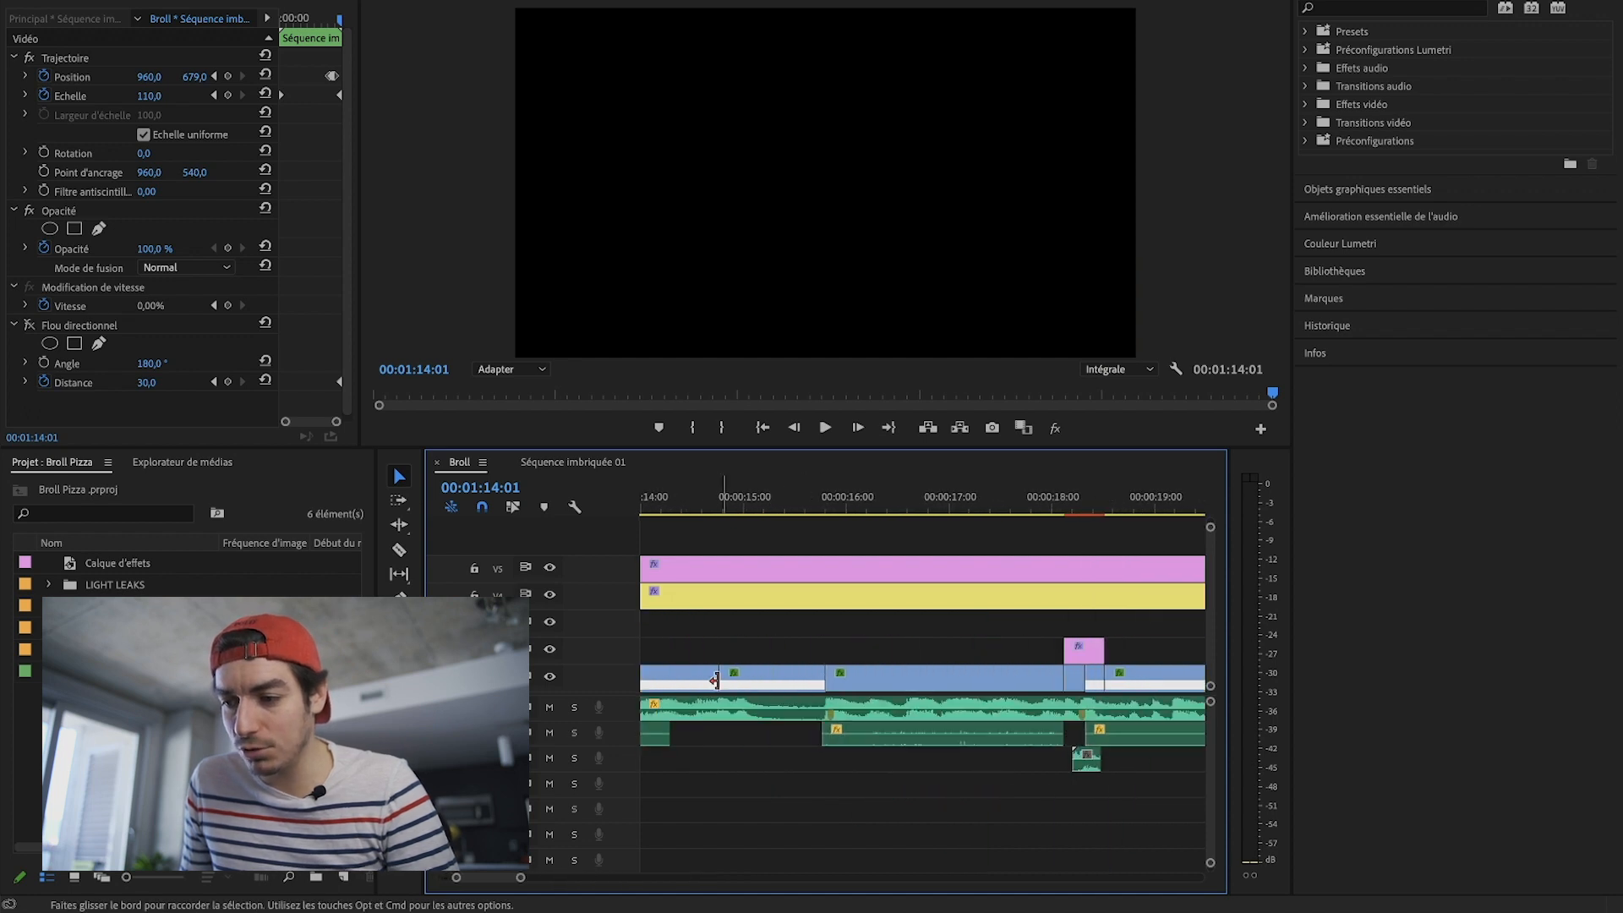
scroll(738, 686, up, 3)
click(764, 682)
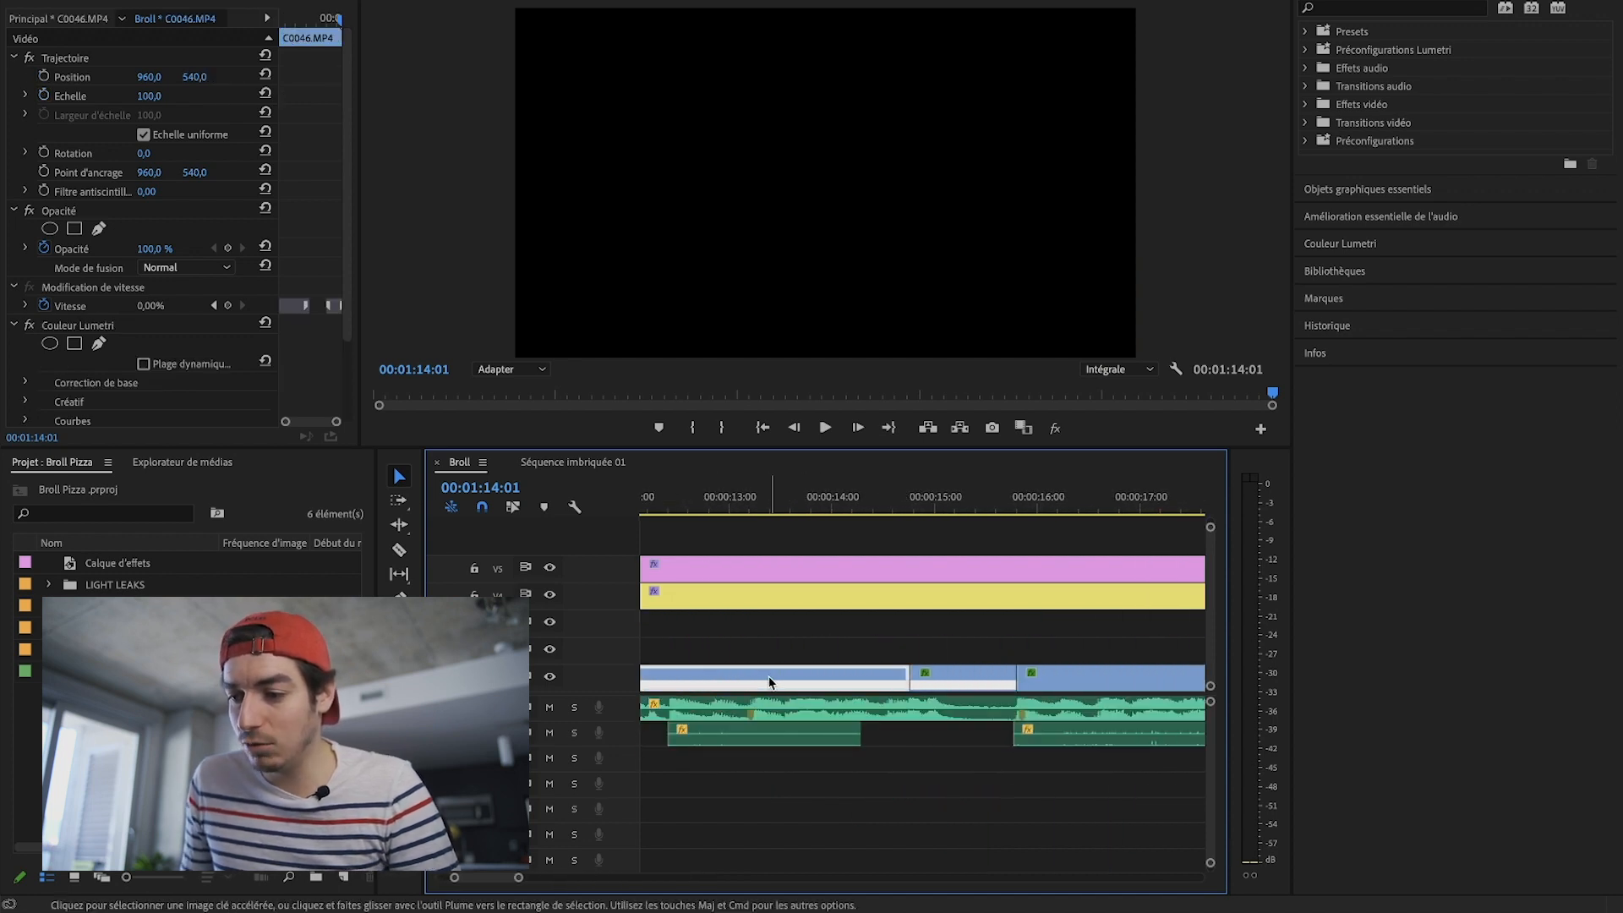
right_click(769, 683)
click(837, 505)
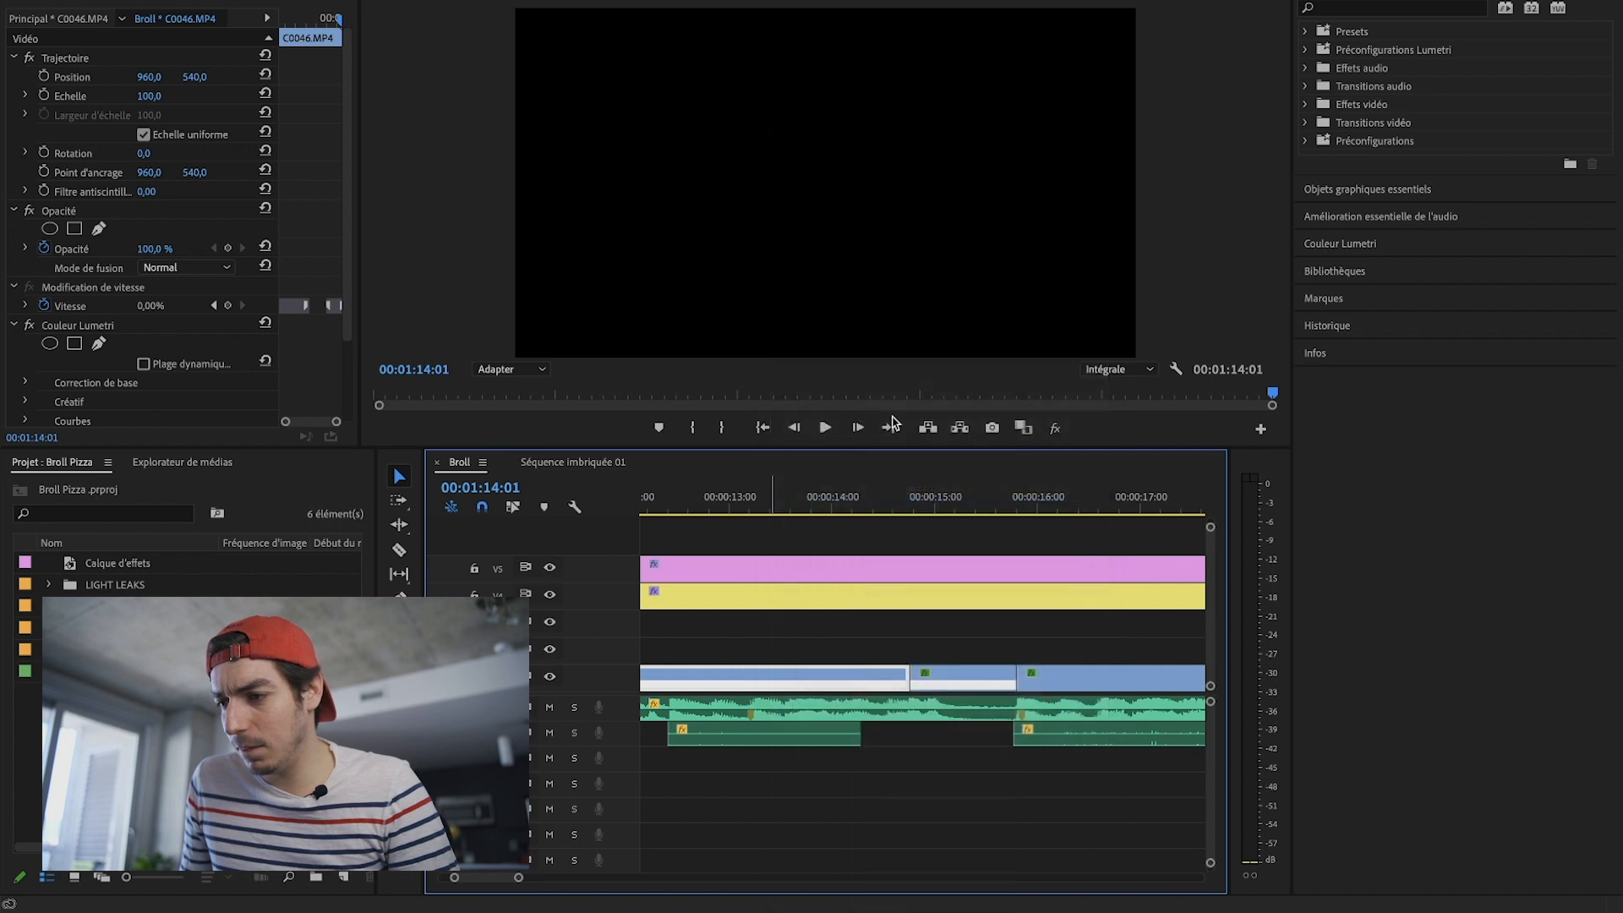
click(848, 442)
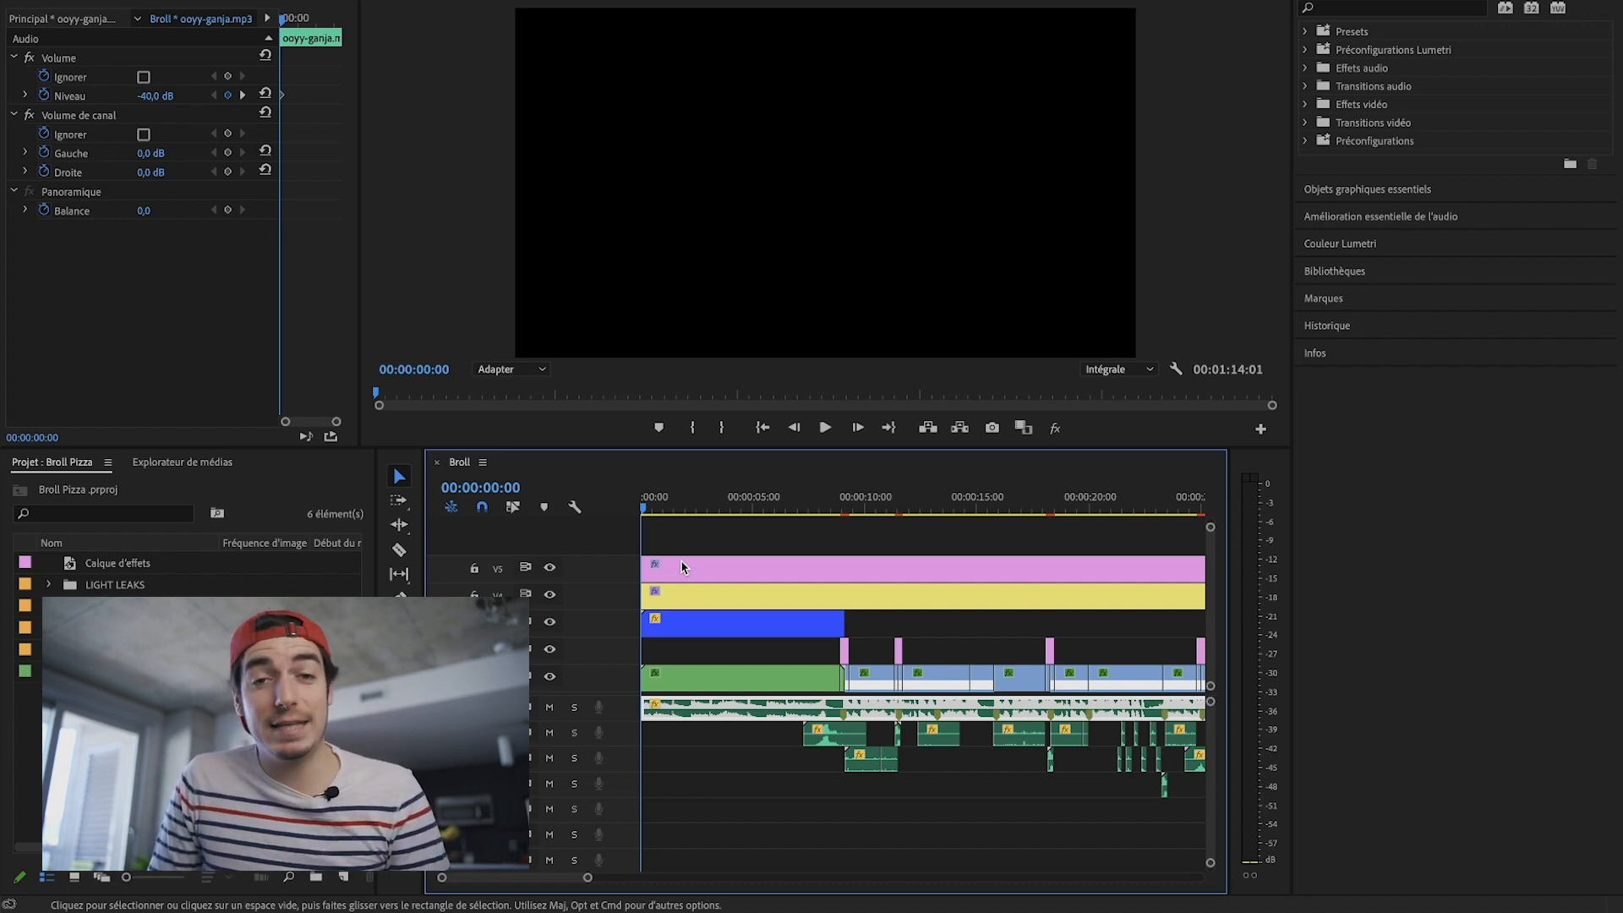
Step: Enlarge the audio tracks and scrub the opening seconds to examine the music's waveform and beat markers
key(m)
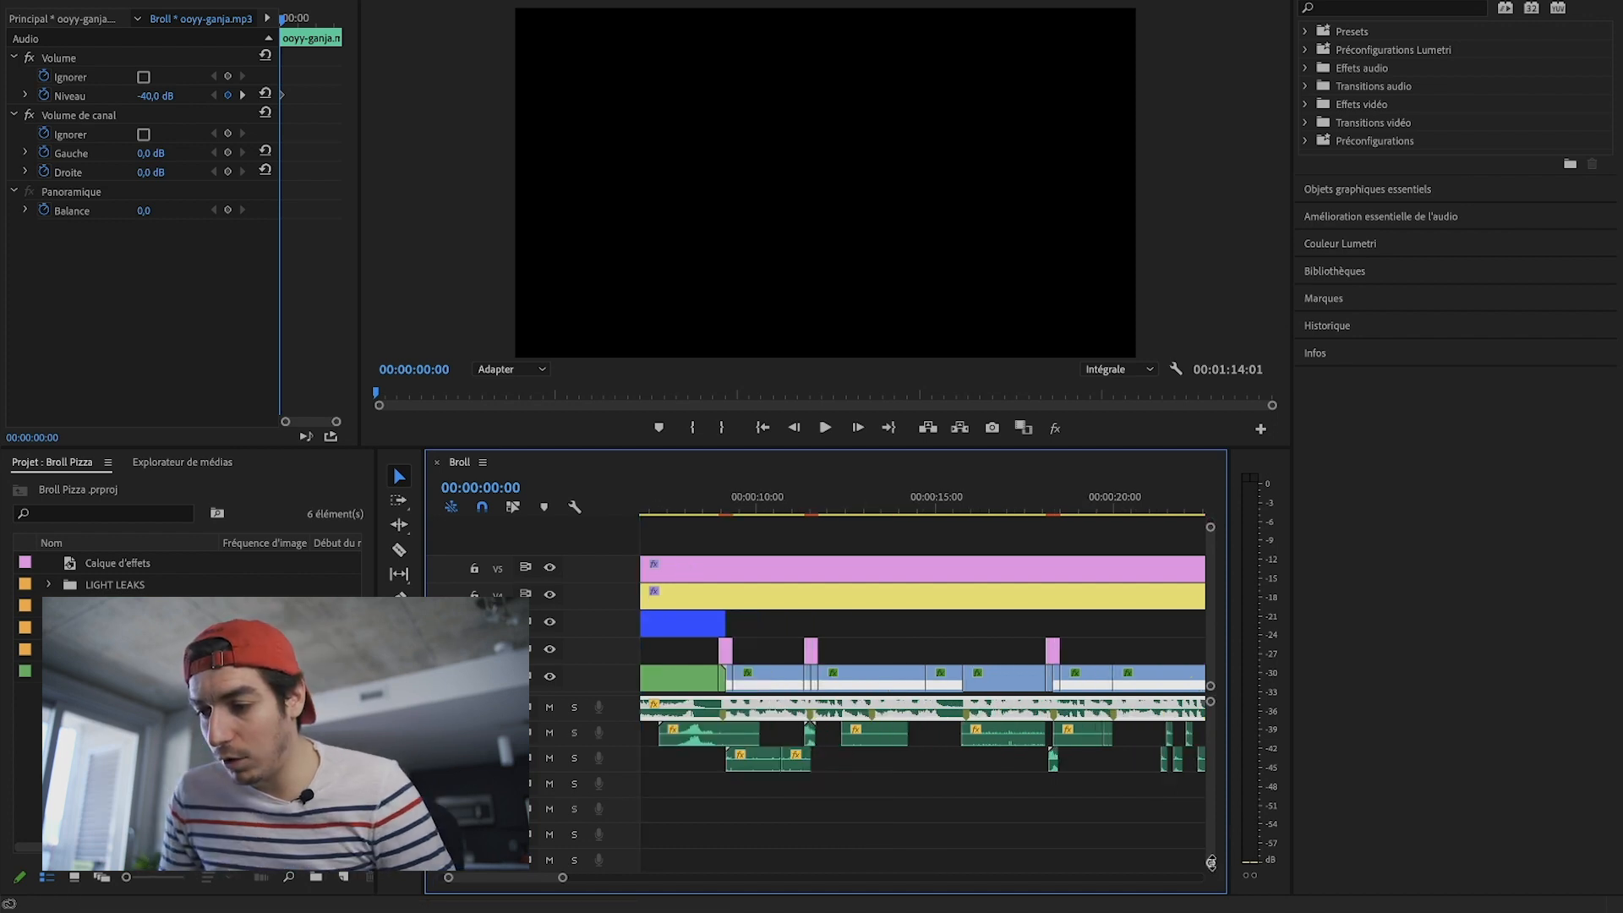
drag(1211, 863, 1211, 845)
scroll(981, 727, down, 5)
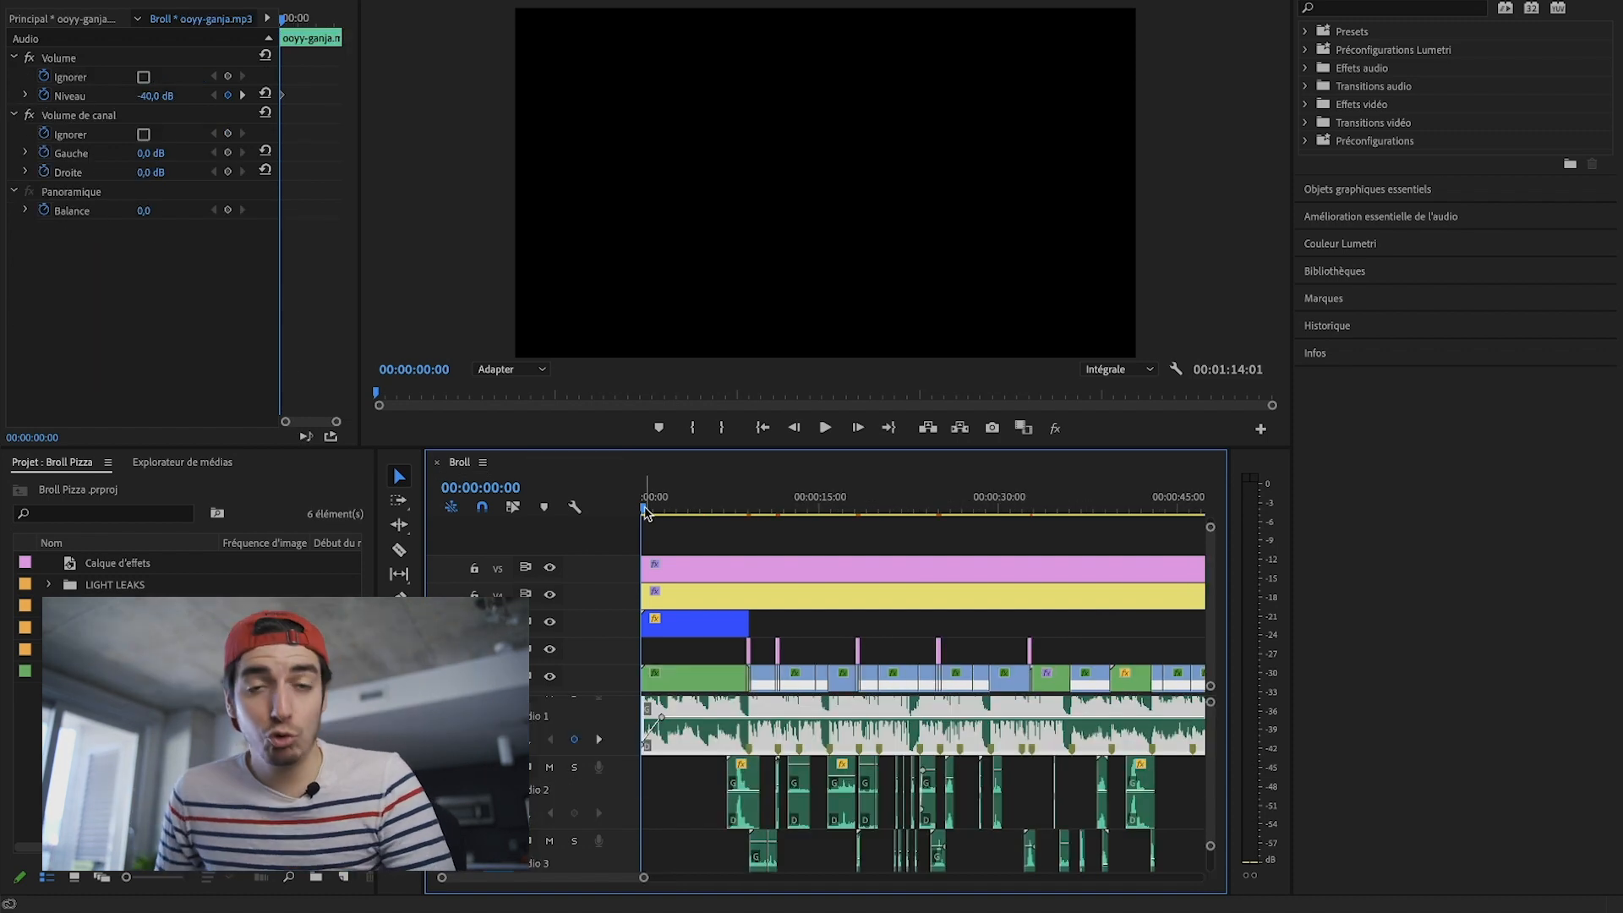
drag(646, 511, 665, 516)
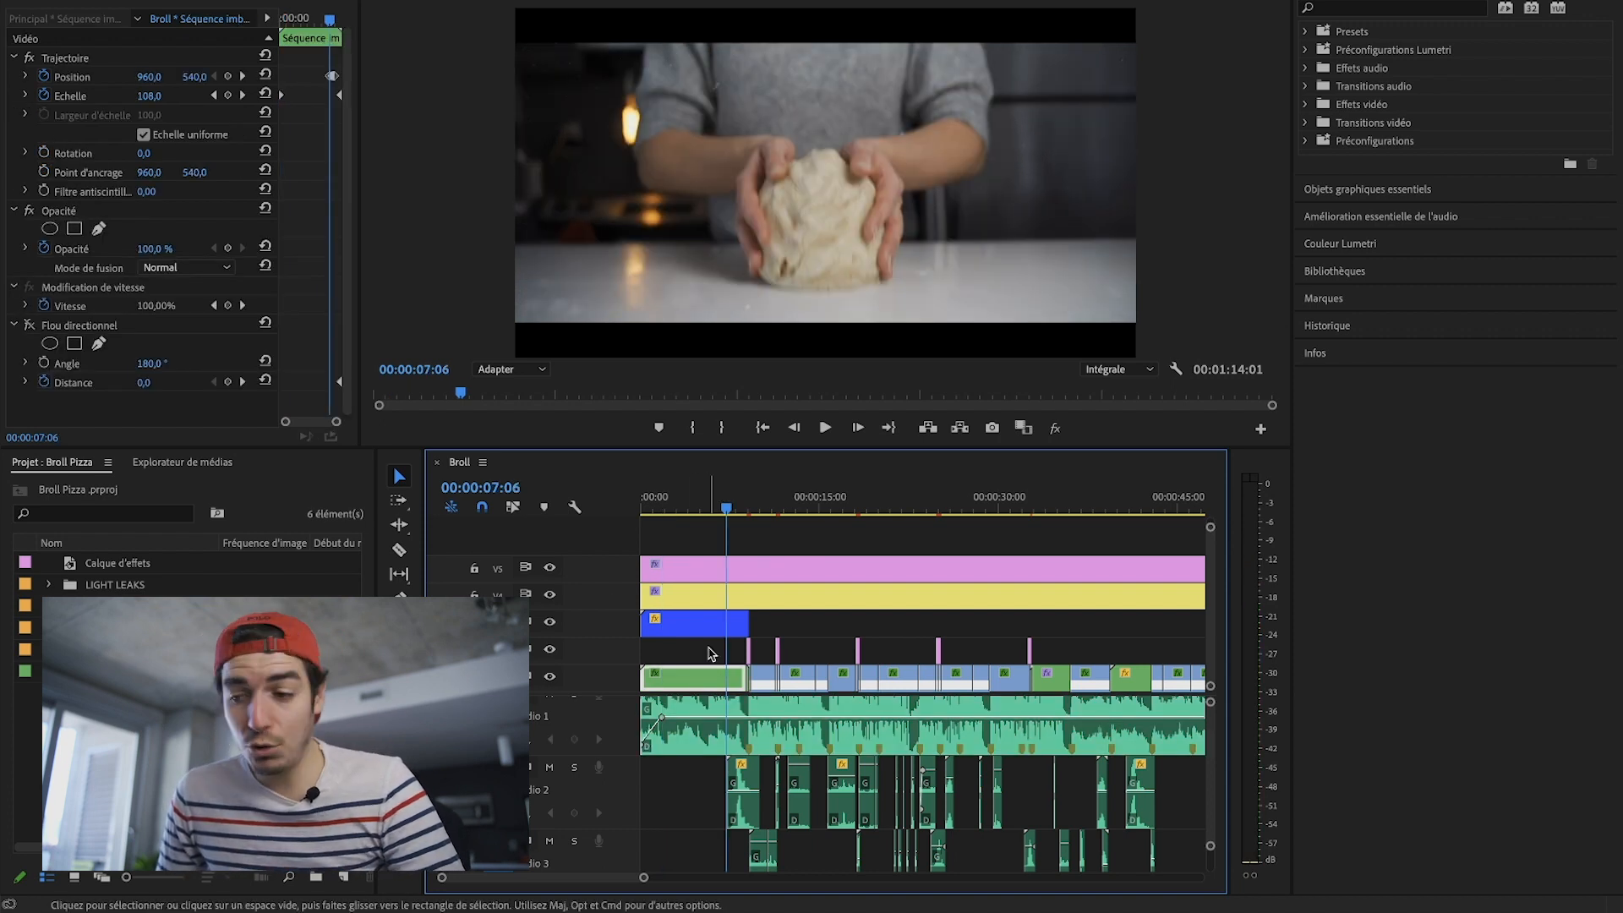
Step: Open the opening nested sequence and review the dough clip just before 00:00:07:06
double_click(701, 665)
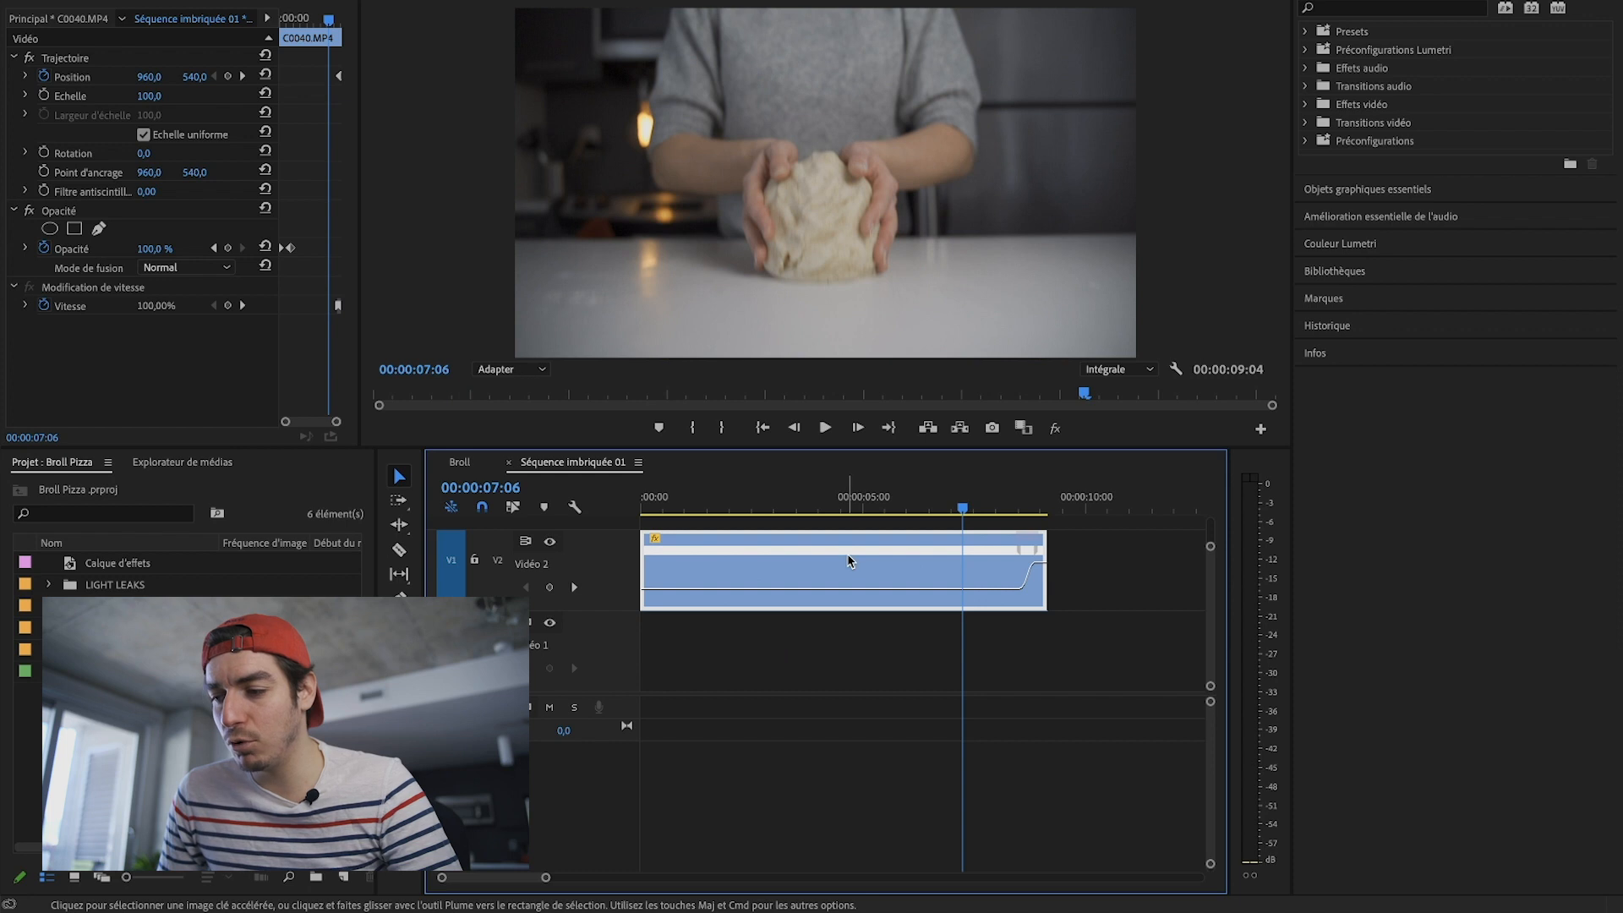
mouse_move(965, 513)
mouse_down()
mouse_move(1005, 513)
mouse_move(936, 513)
mouse_up()
key(space)
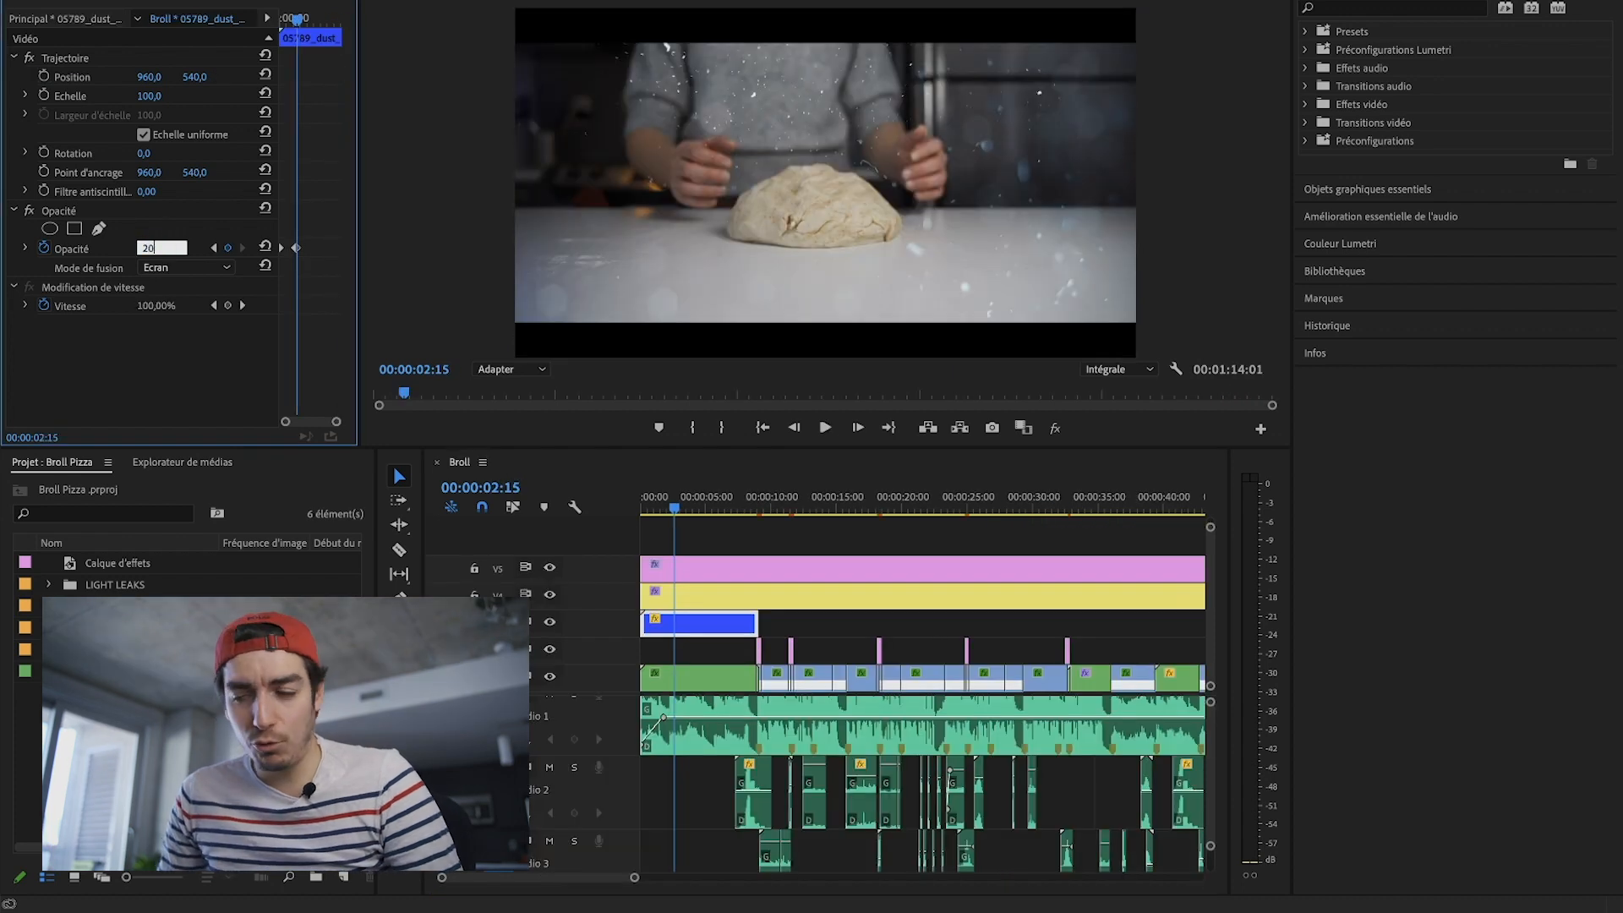
Step: Compare the dust particles overlay in Normal blend mode at 20 % and 100 % opacity at 00:00:02:15
key(Return)
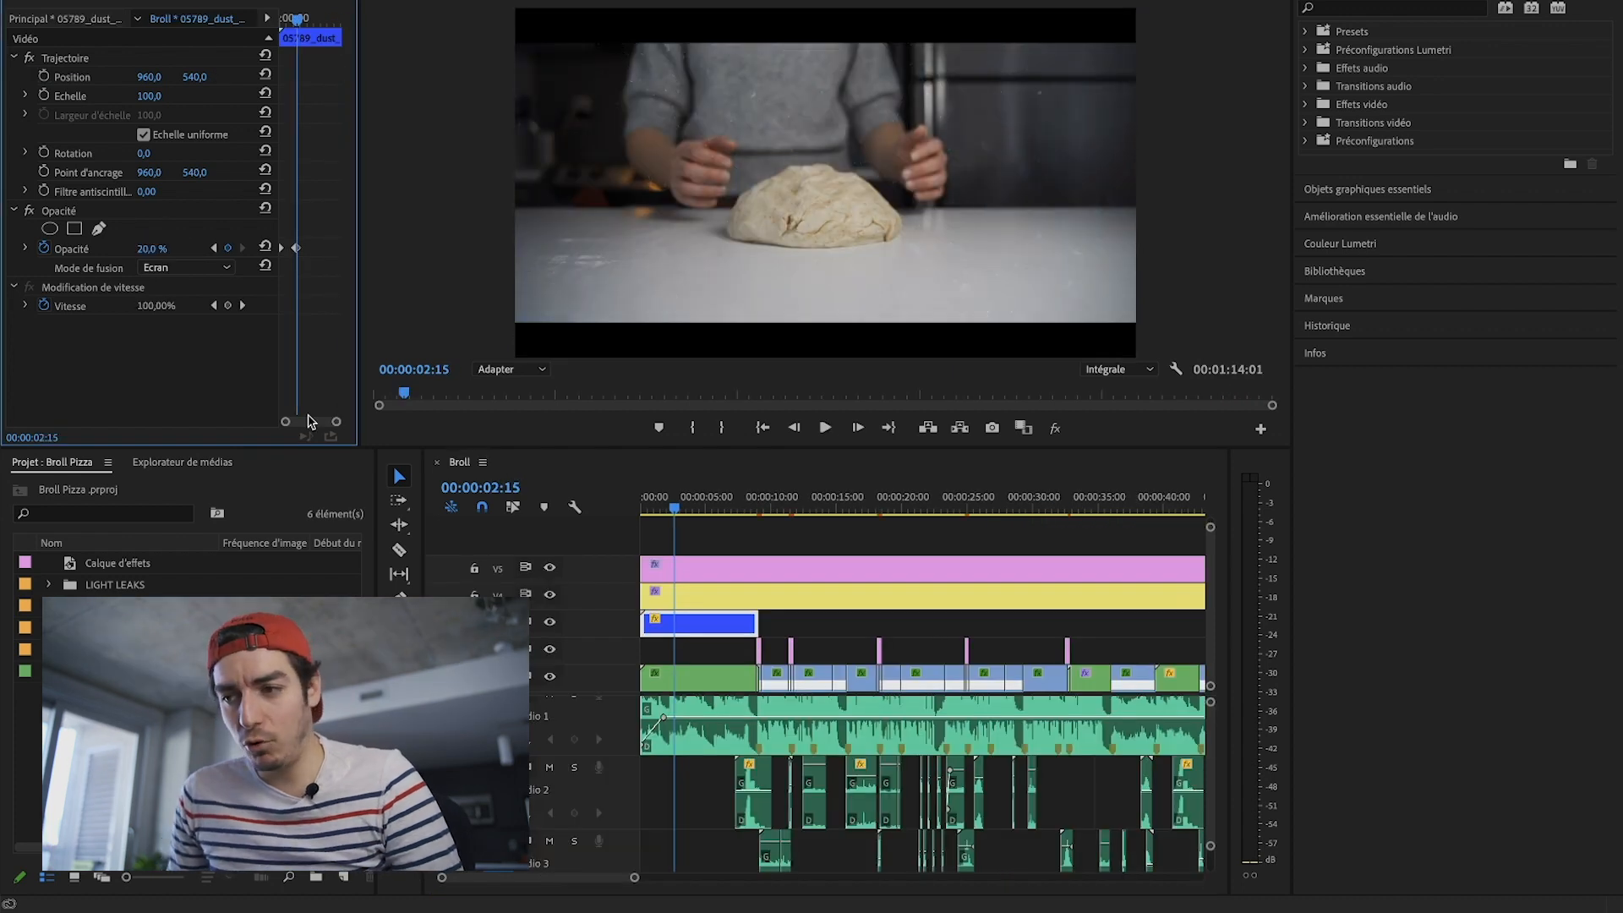
click(174, 267)
click(169, 280)
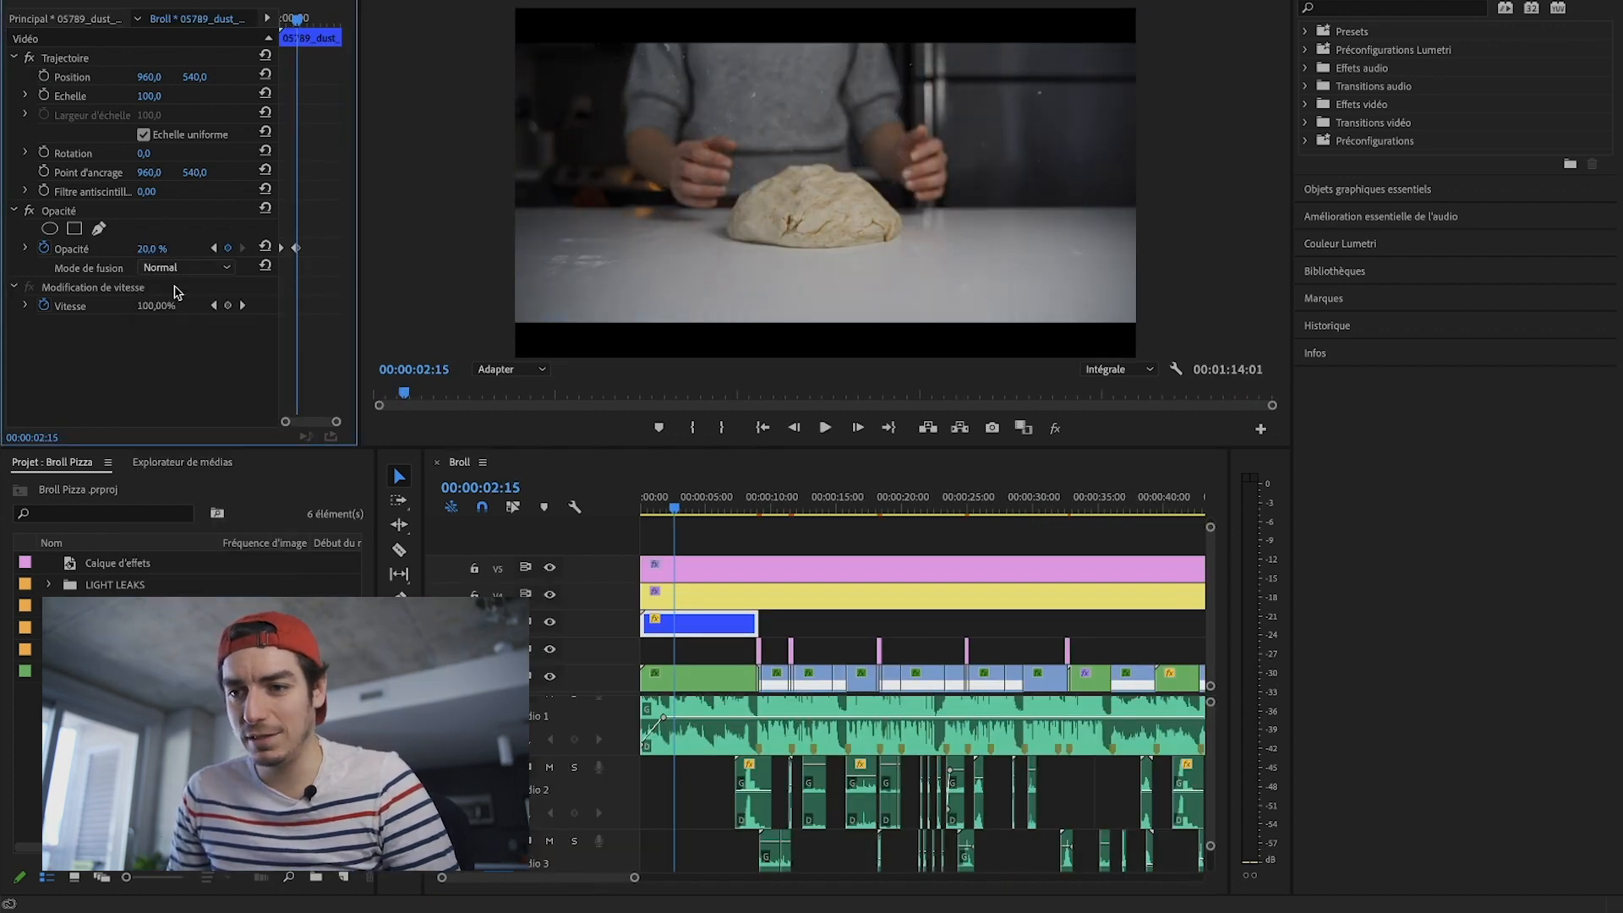
drag(161, 248, 163, 249)
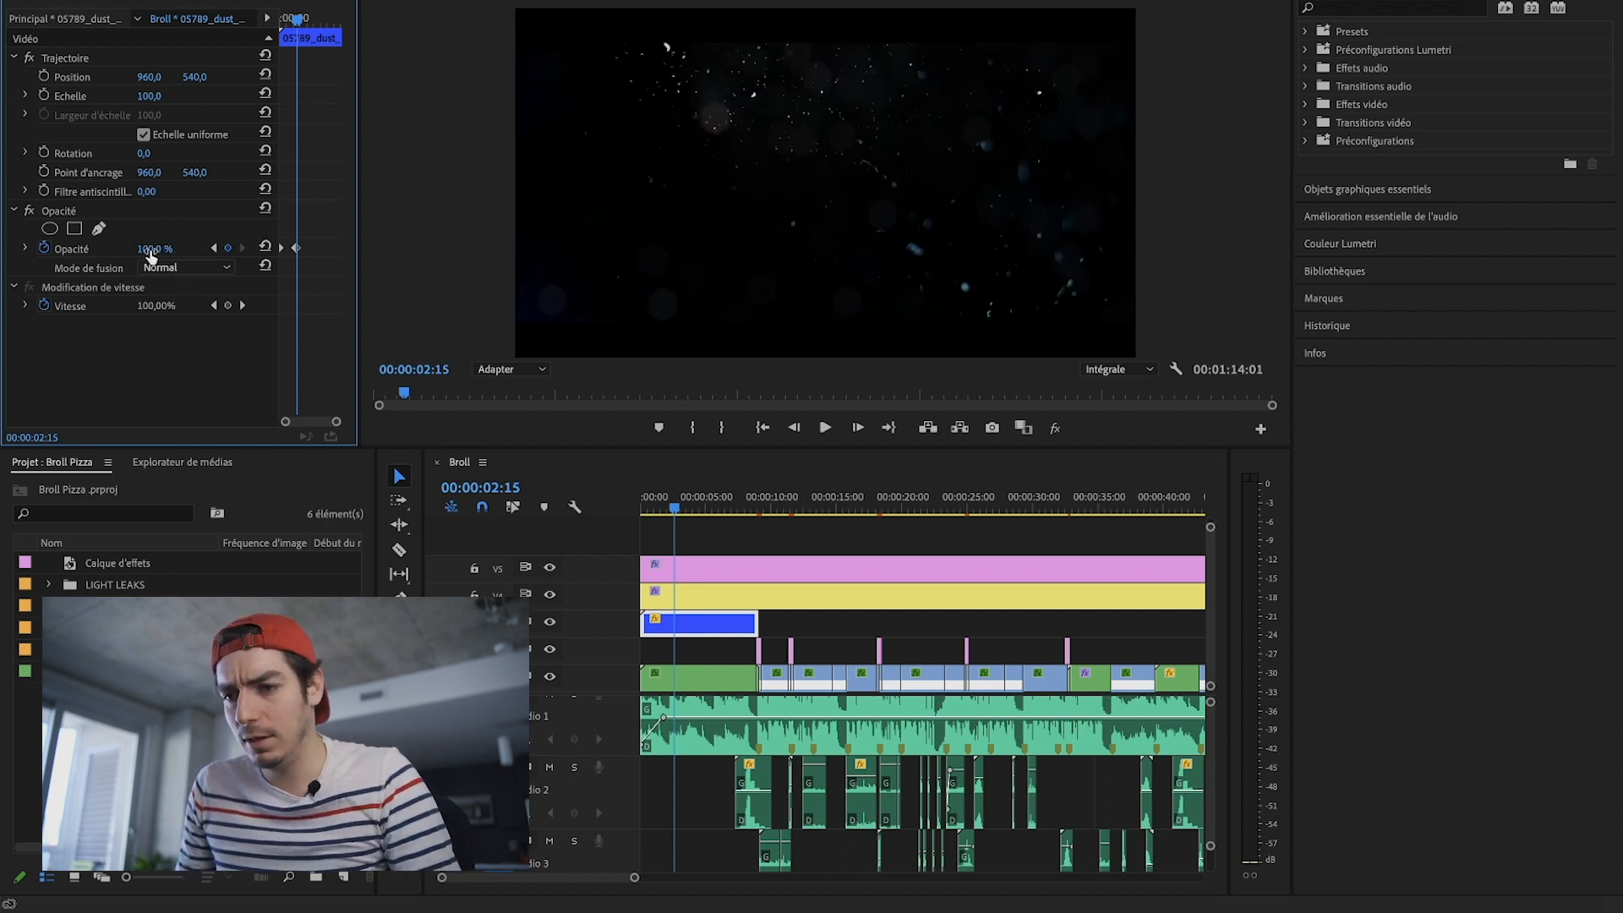
Step: Set the dust particles overlay's blend mode to Ecran and its opacity to 20 %
click(165, 268)
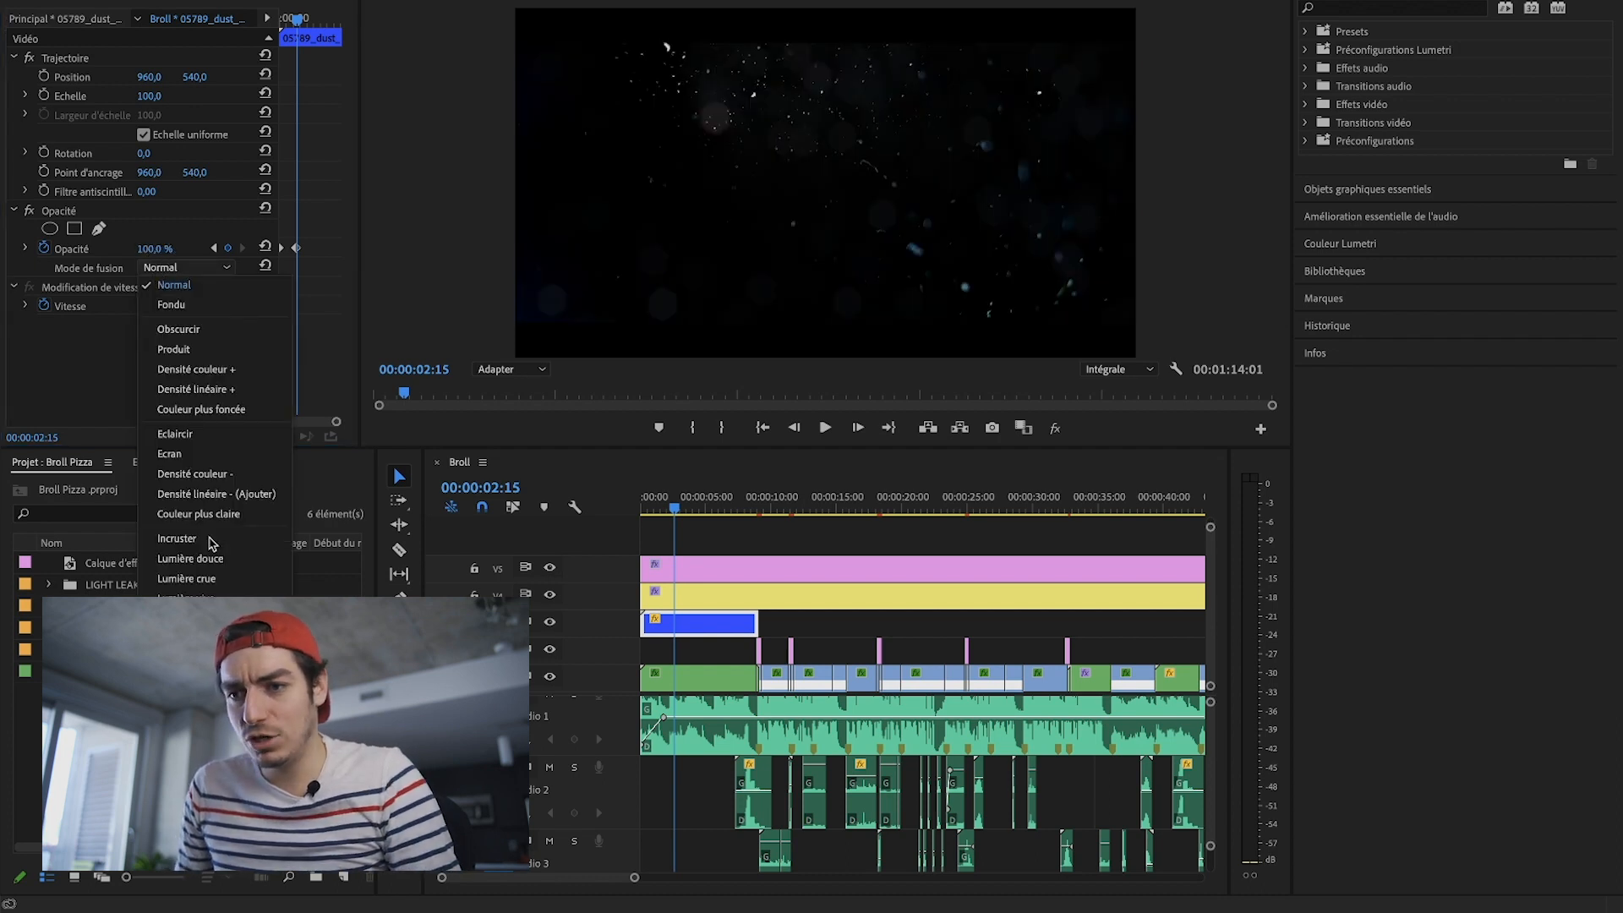
click(170, 454)
click(162, 247)
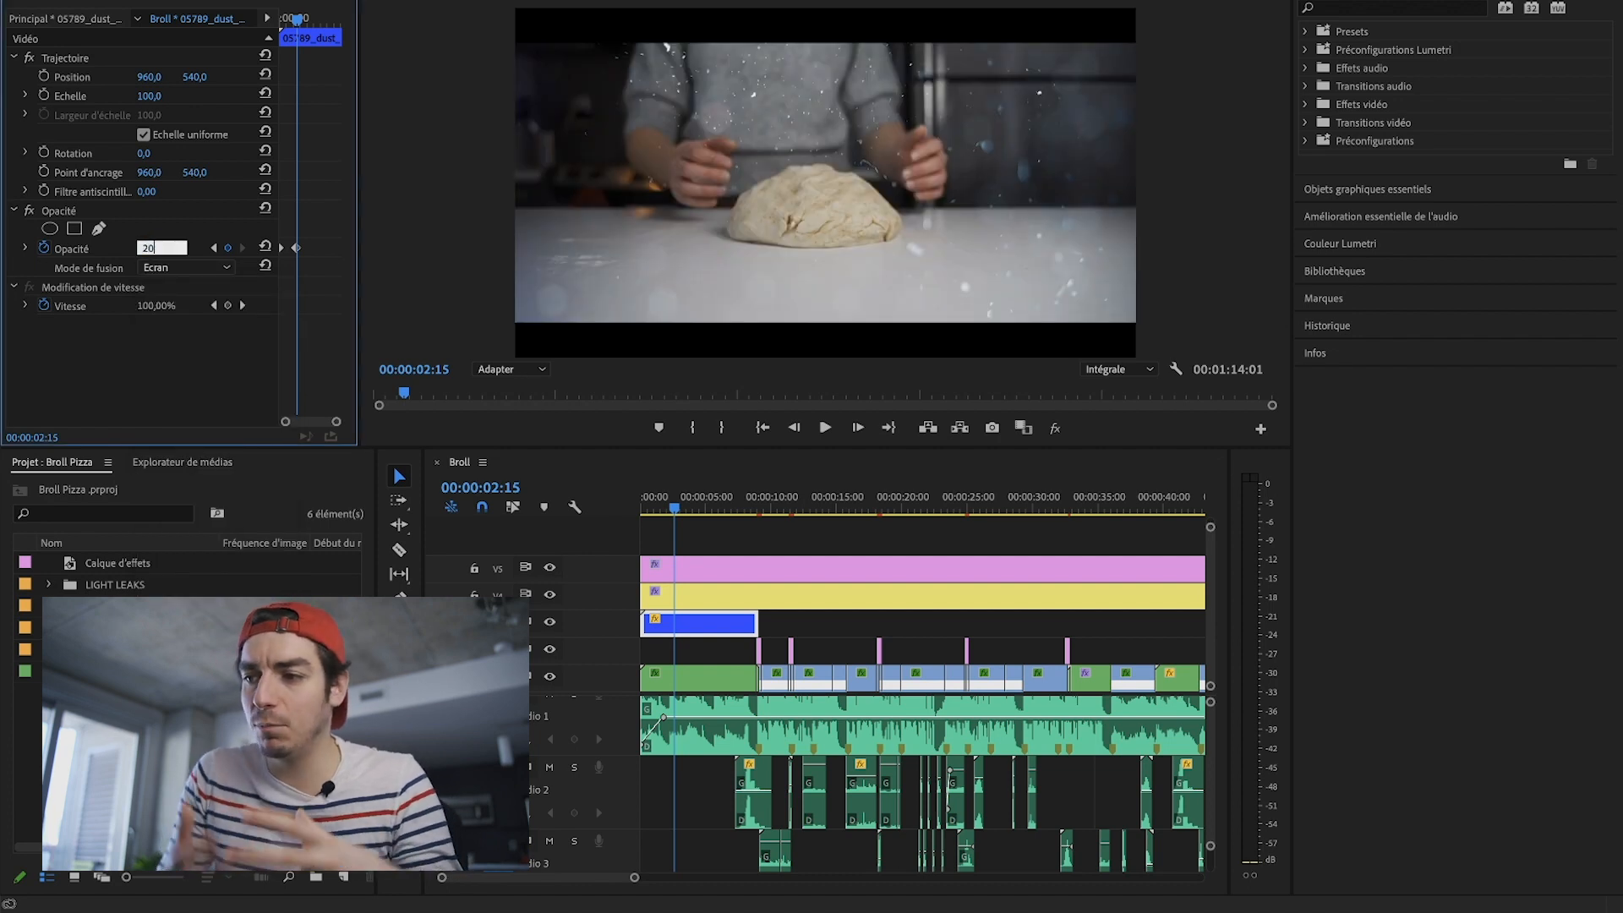
key(Return)
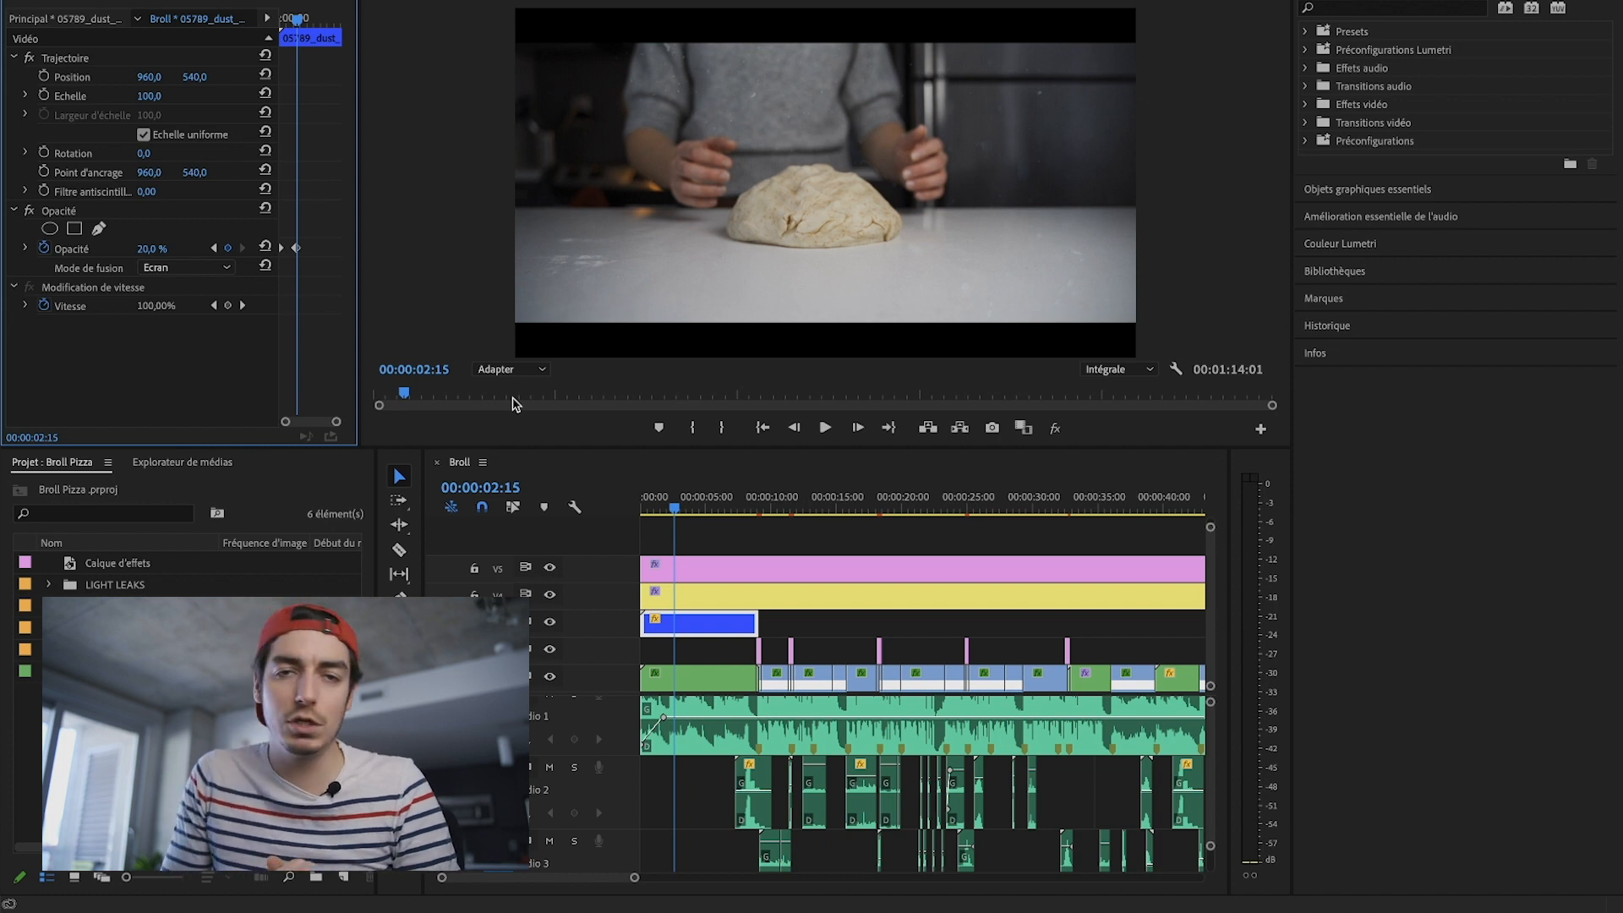
Step: Play the end of the dough-toss shot and its transition from 00:00:08:12
drag(749, 503, 756, 502)
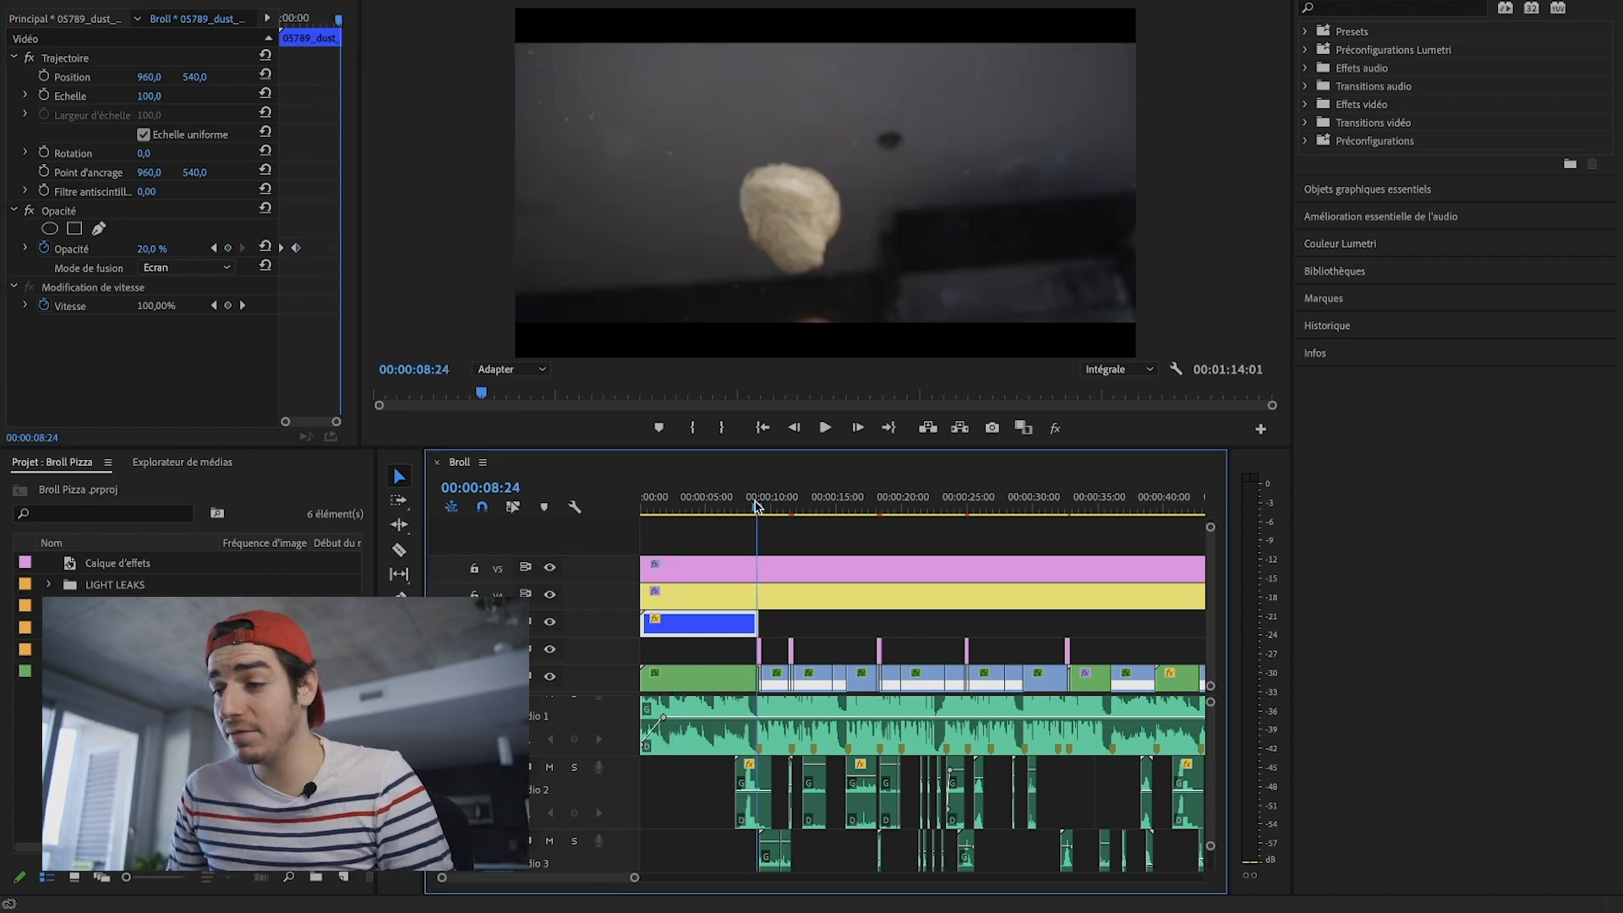
key(Up)
click(751, 506)
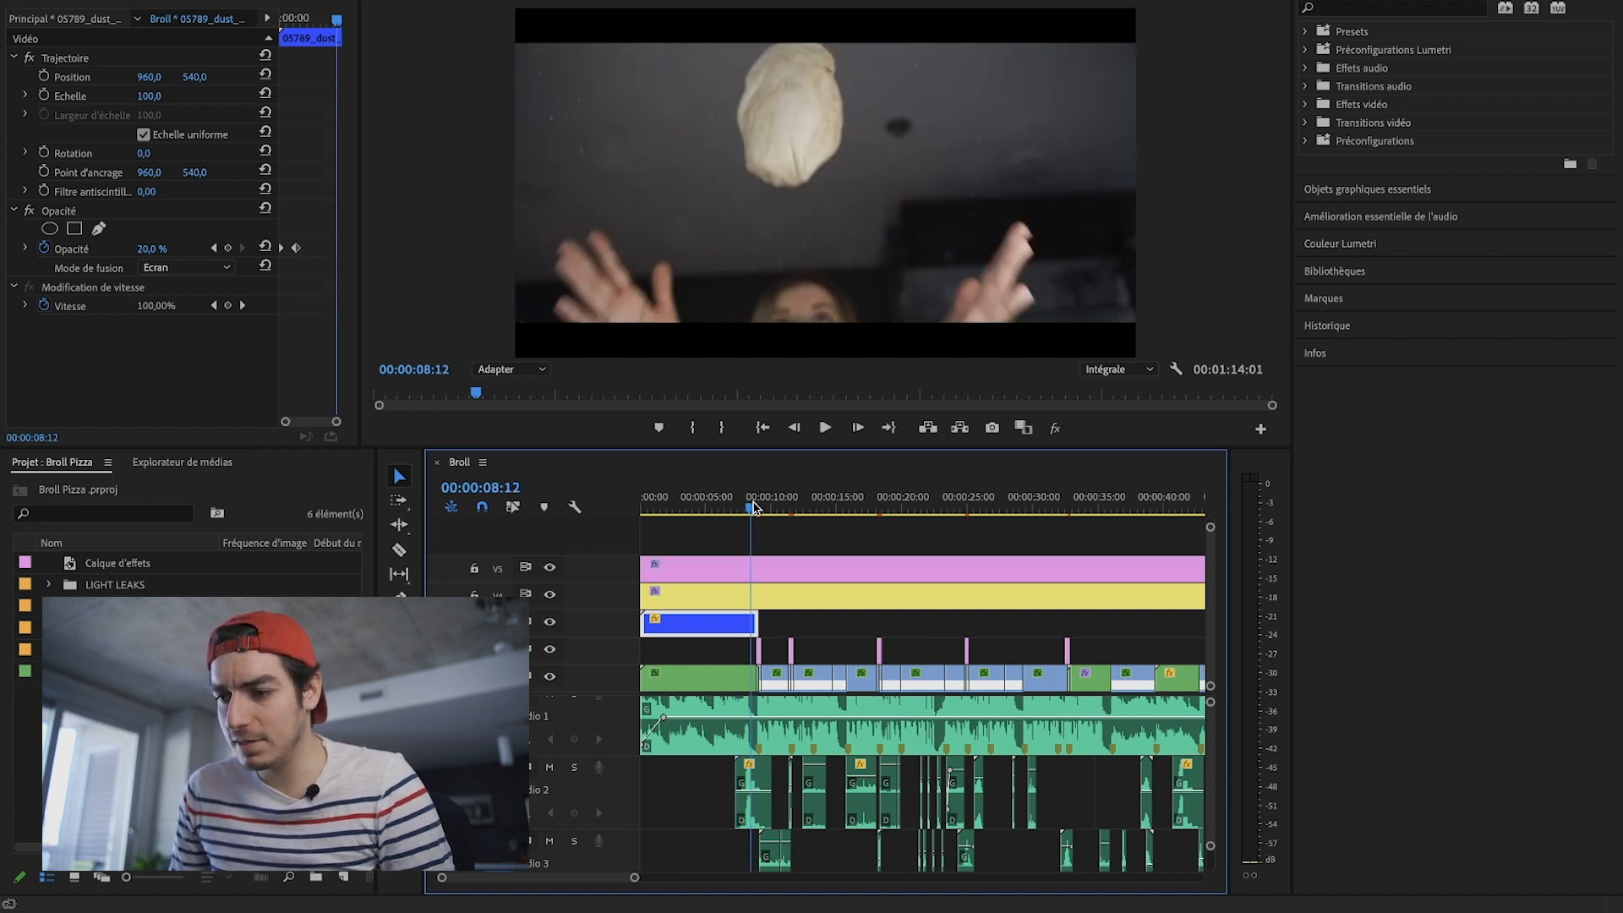
key(space)
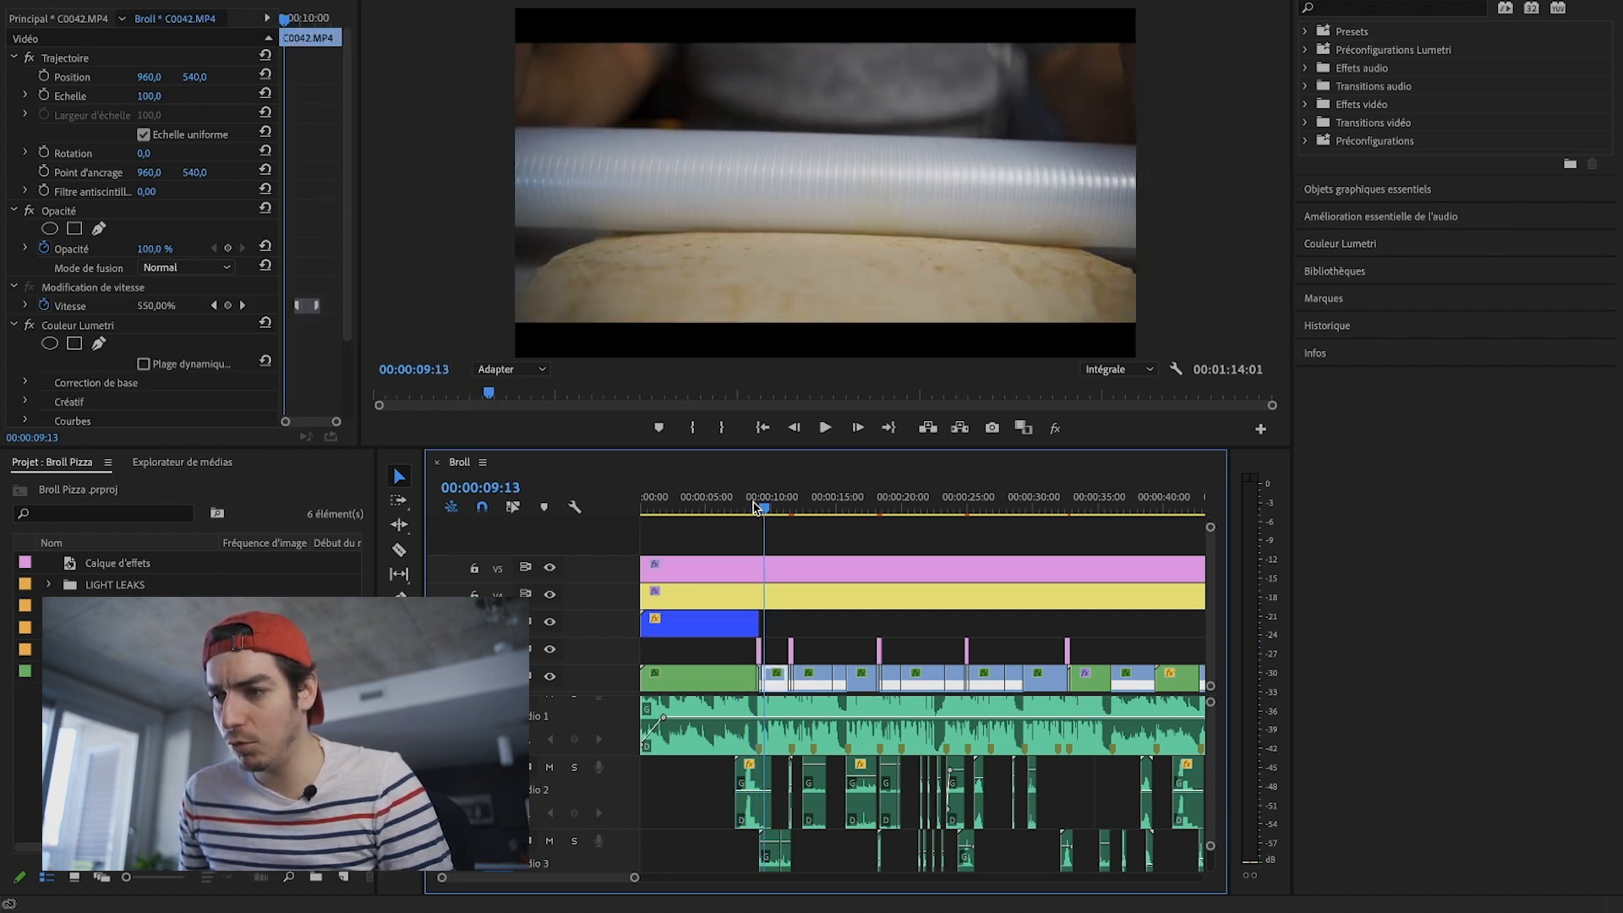
Step: Move frame by frame through the slide transition between the dough toss and the rolling pin shot
drag(763, 510, 754, 510)
key(Right)
key(Right)
key(Right)
key(Right)
key(Right)
key(Right)
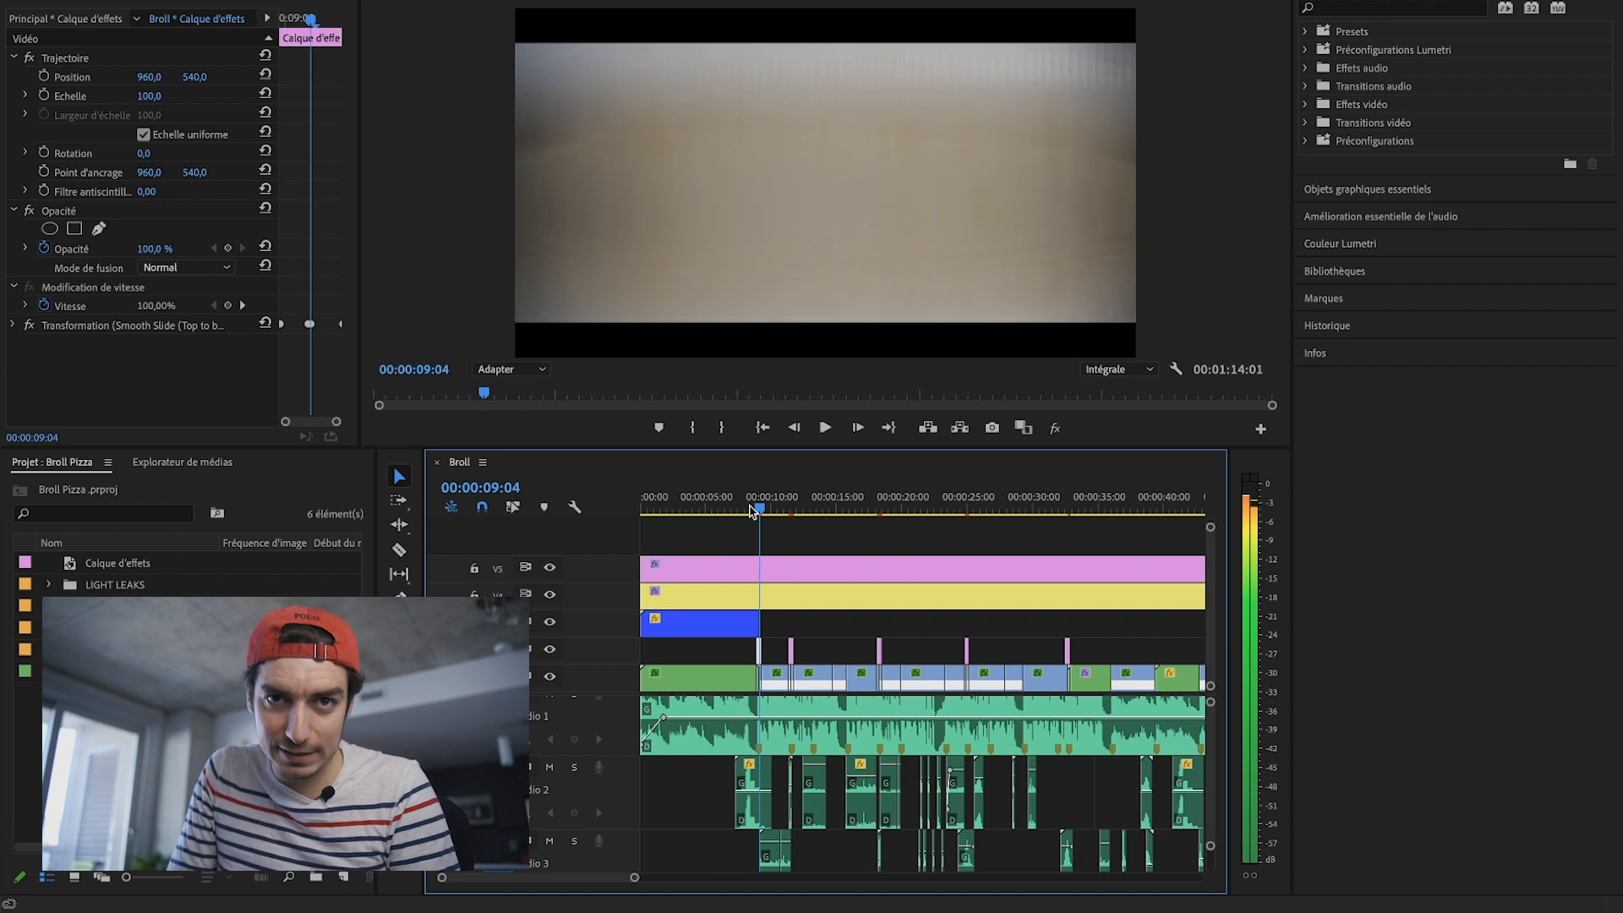
key(Right)
key(Right)
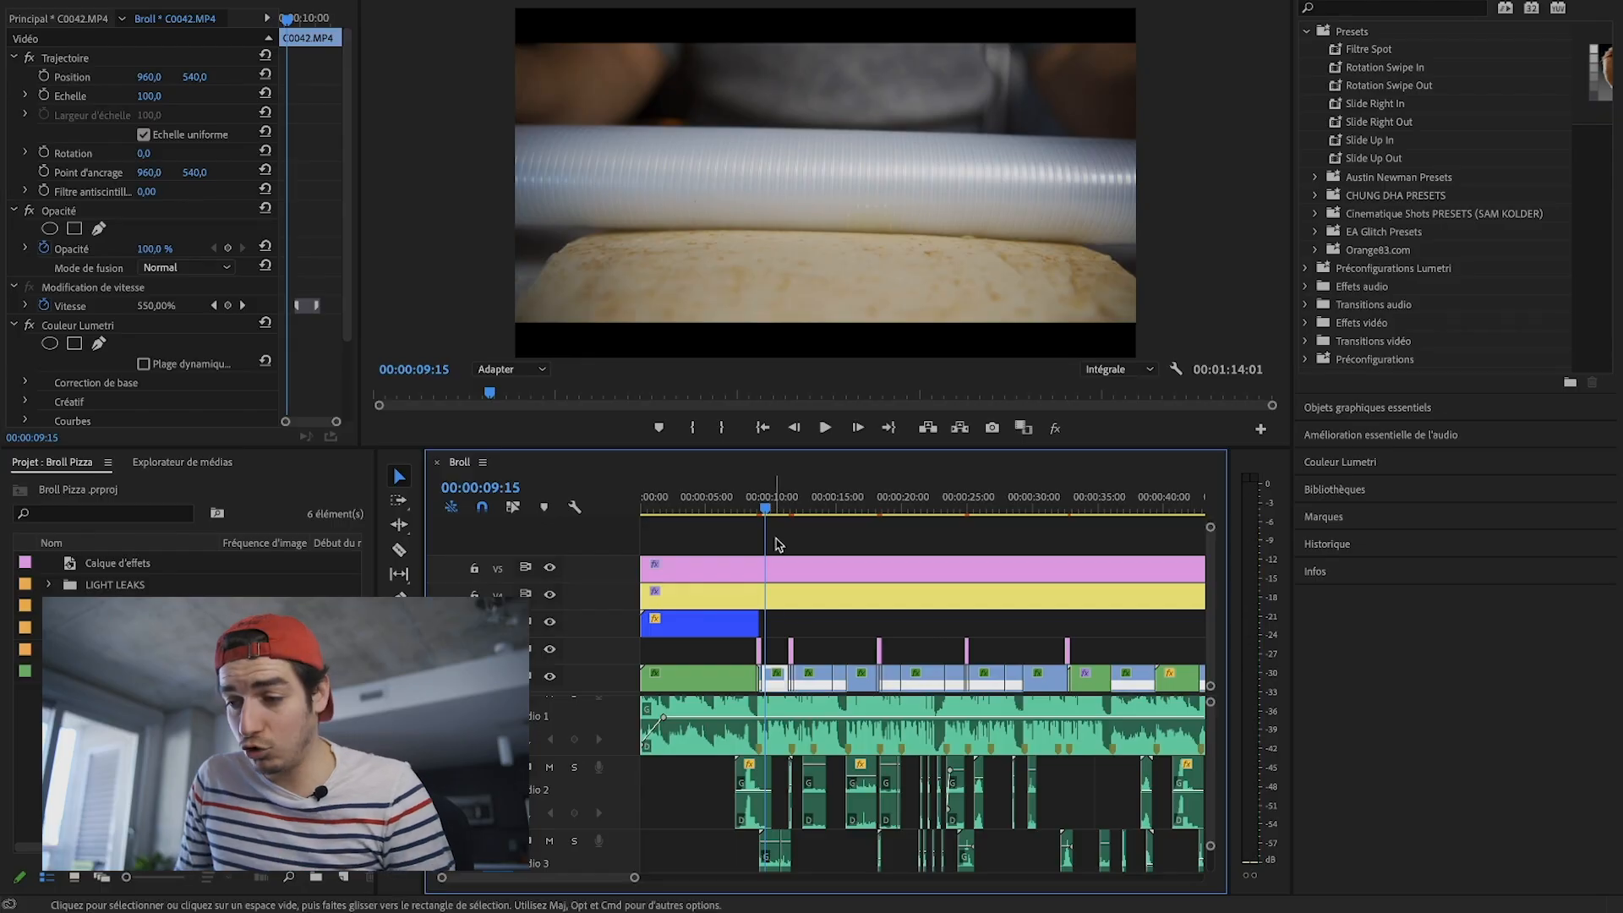
Step: Enlarge the video tracks and review the second slide transition and the speed-ramped sauce bottle shot from about 00:00:11:15
key(=)
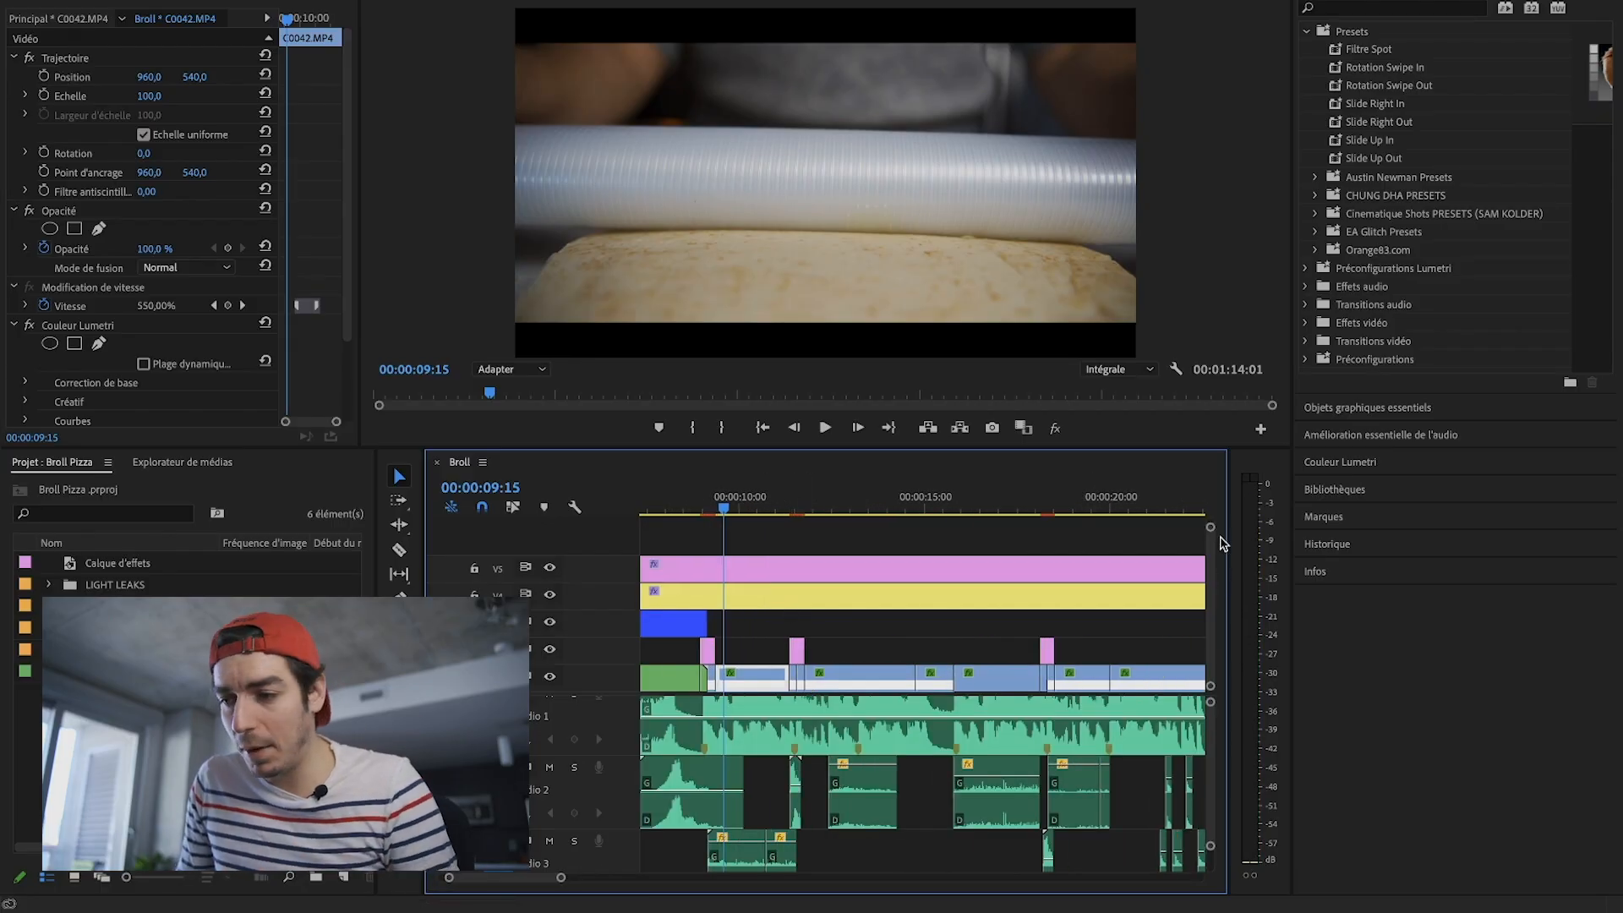
drag(1210, 527, 1211, 551)
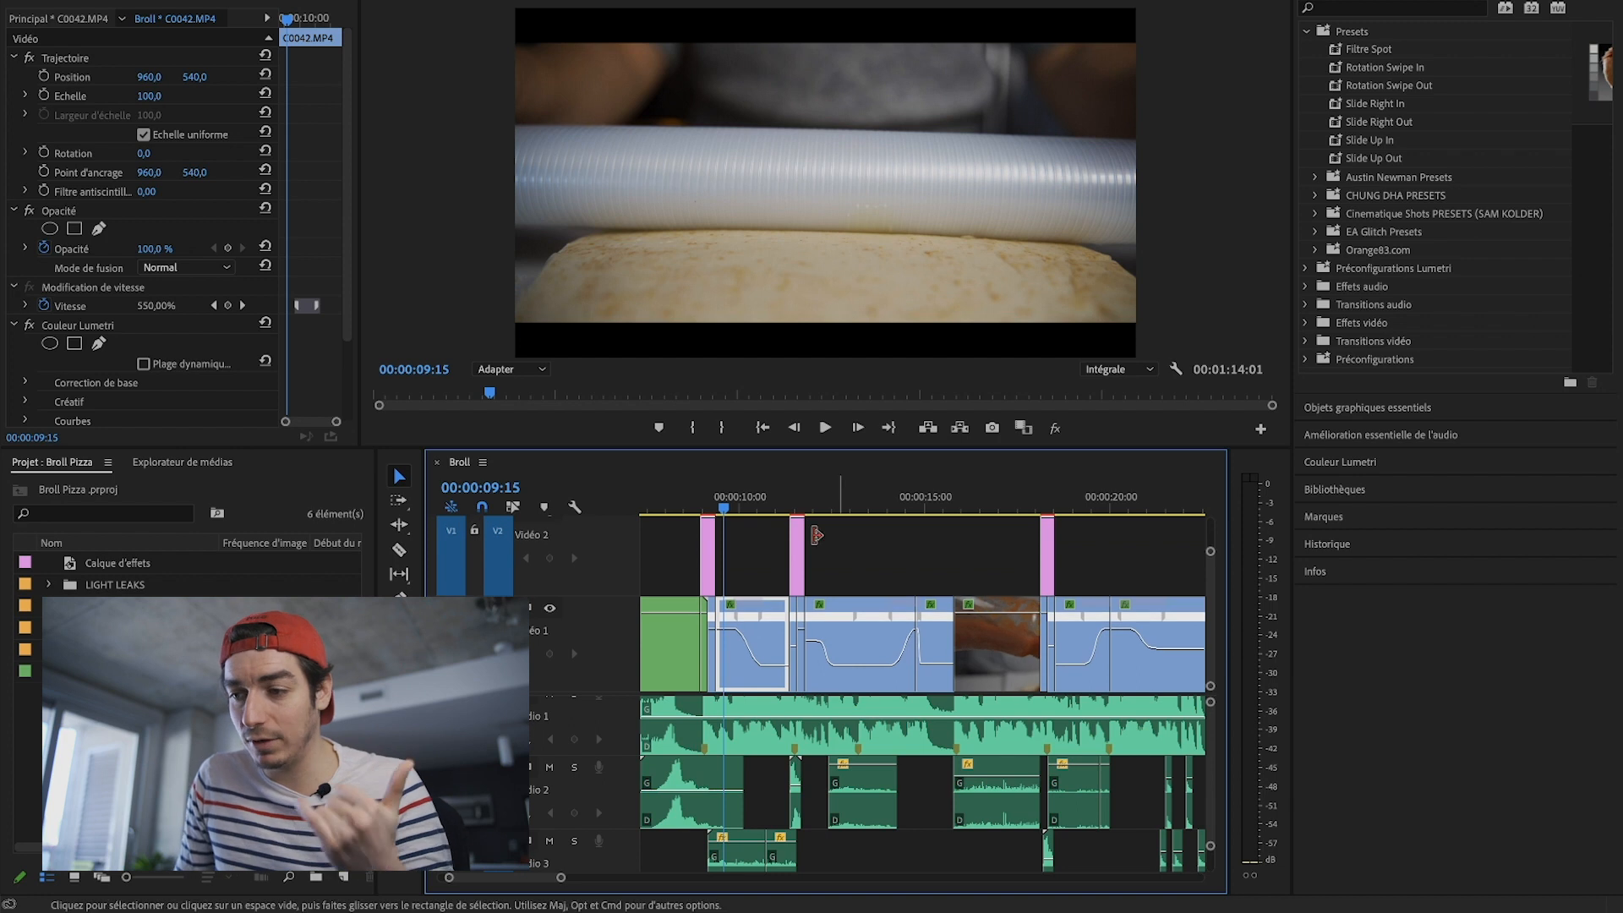
drag(723, 511, 795, 512)
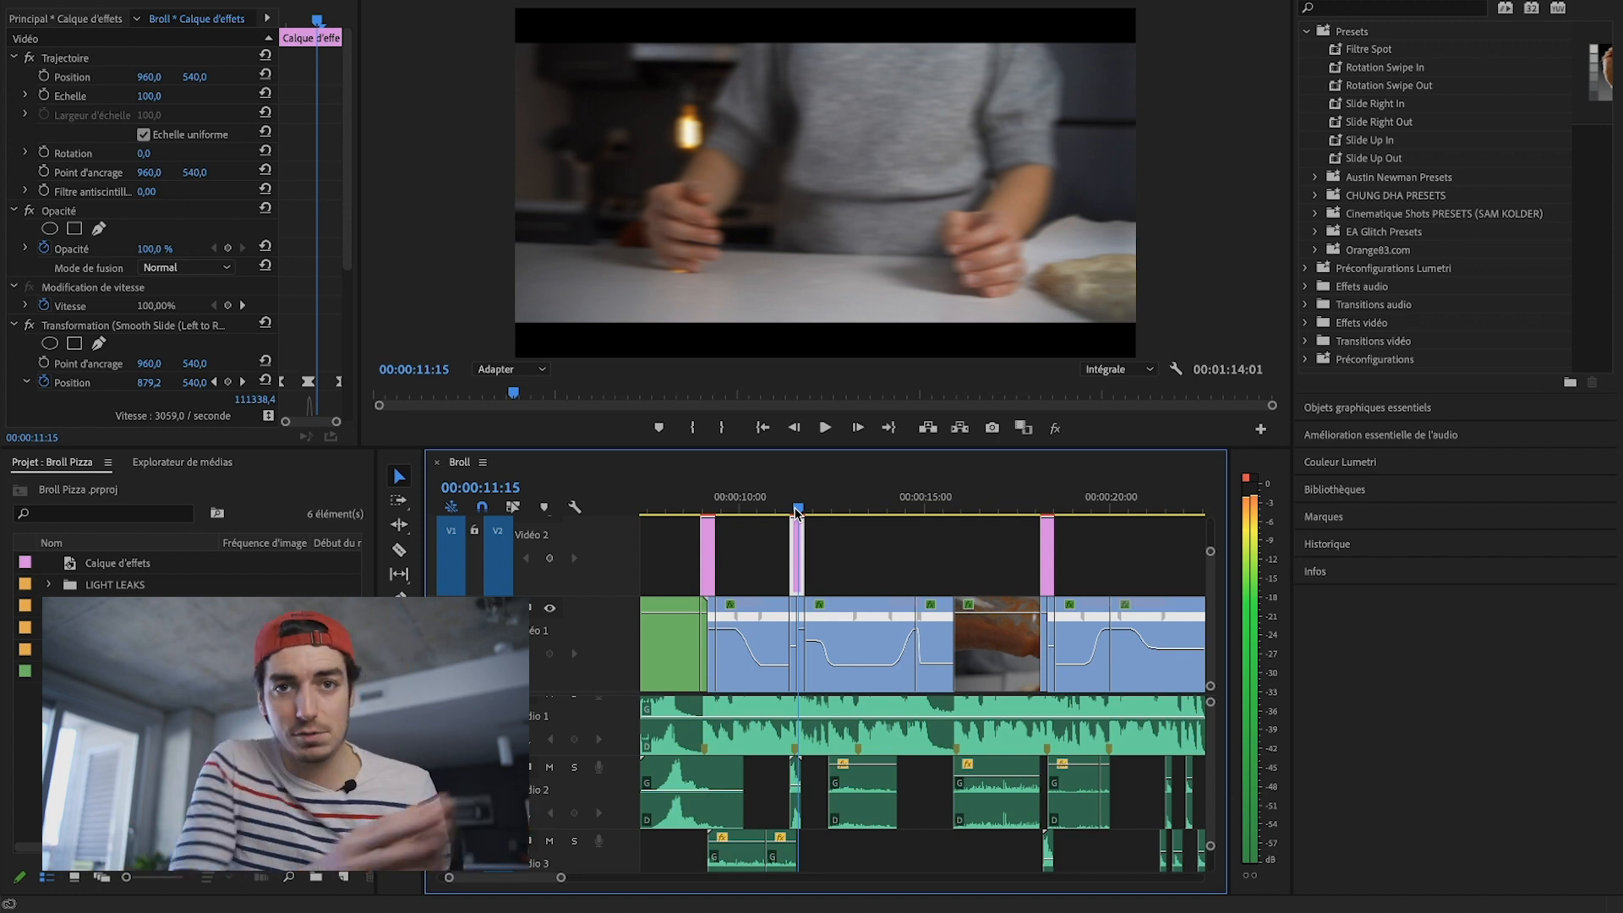
drag(797, 510, 805, 508)
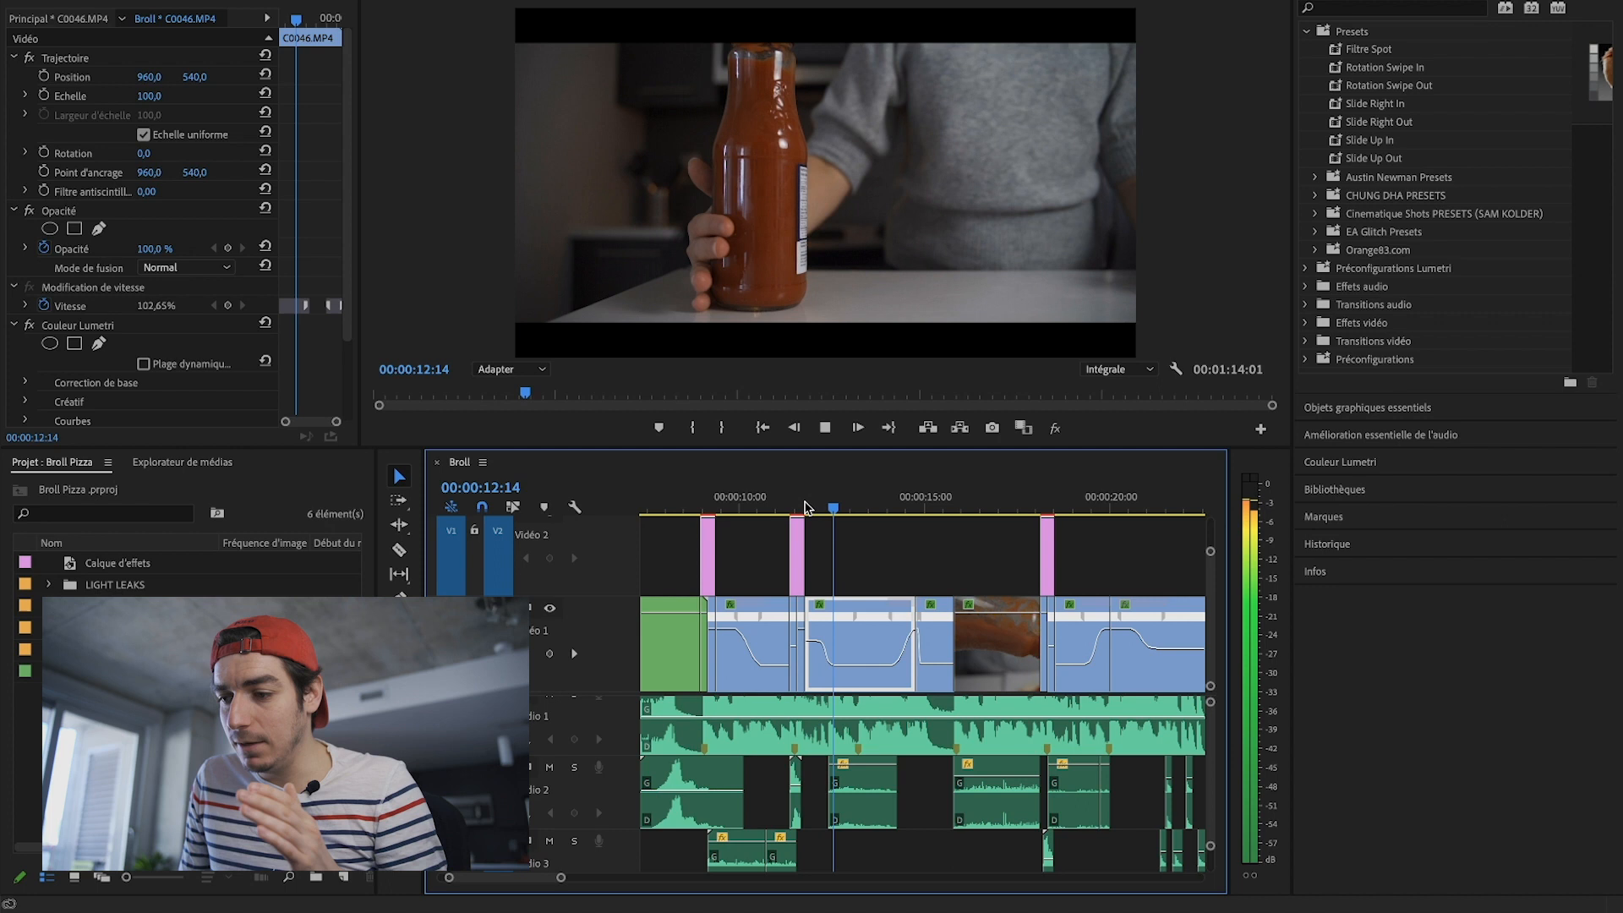
key(space)
click(804, 507)
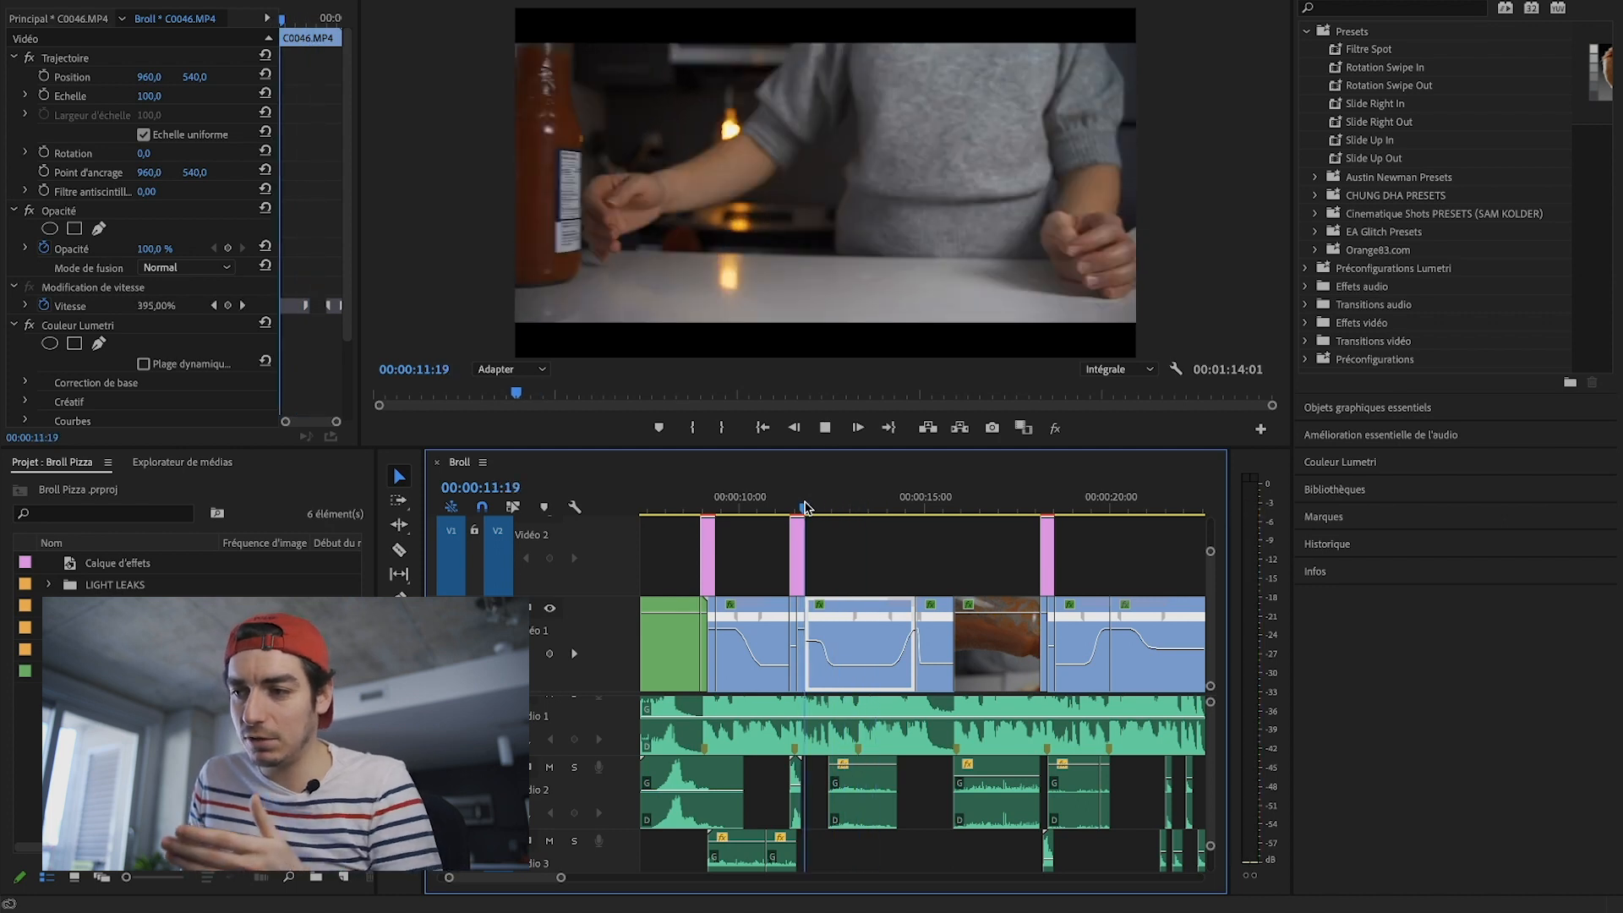
Step: Review the speed-ramped sauce bottle, pepper and knife shots from 00:00:11:19 to about 00:00:25:15
key(space)
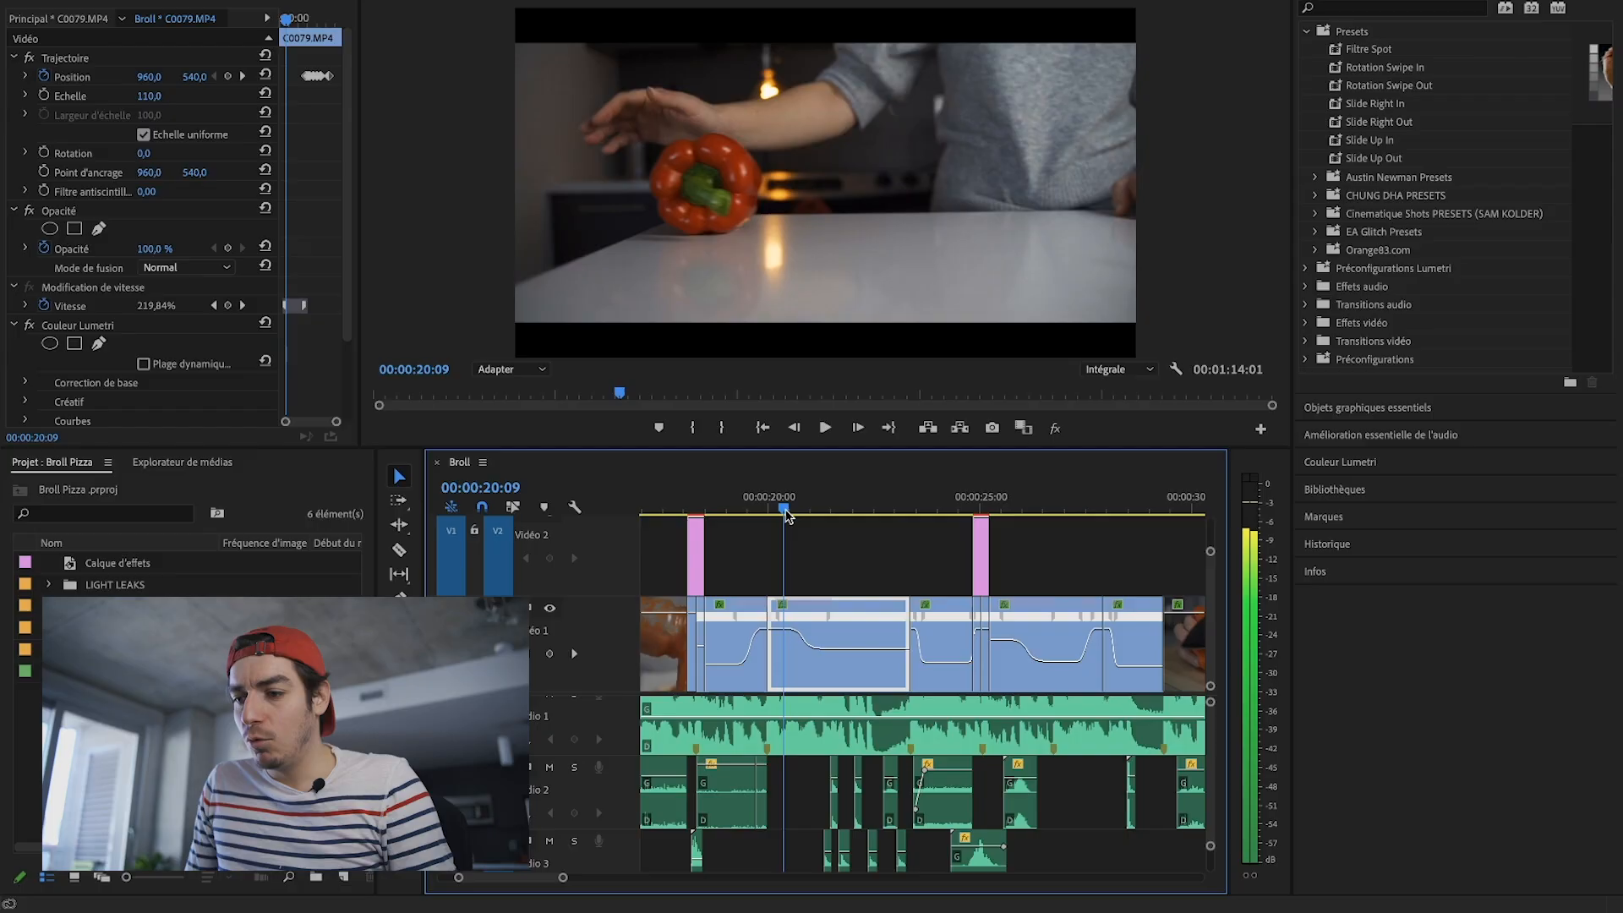
drag(784, 513, 950, 514)
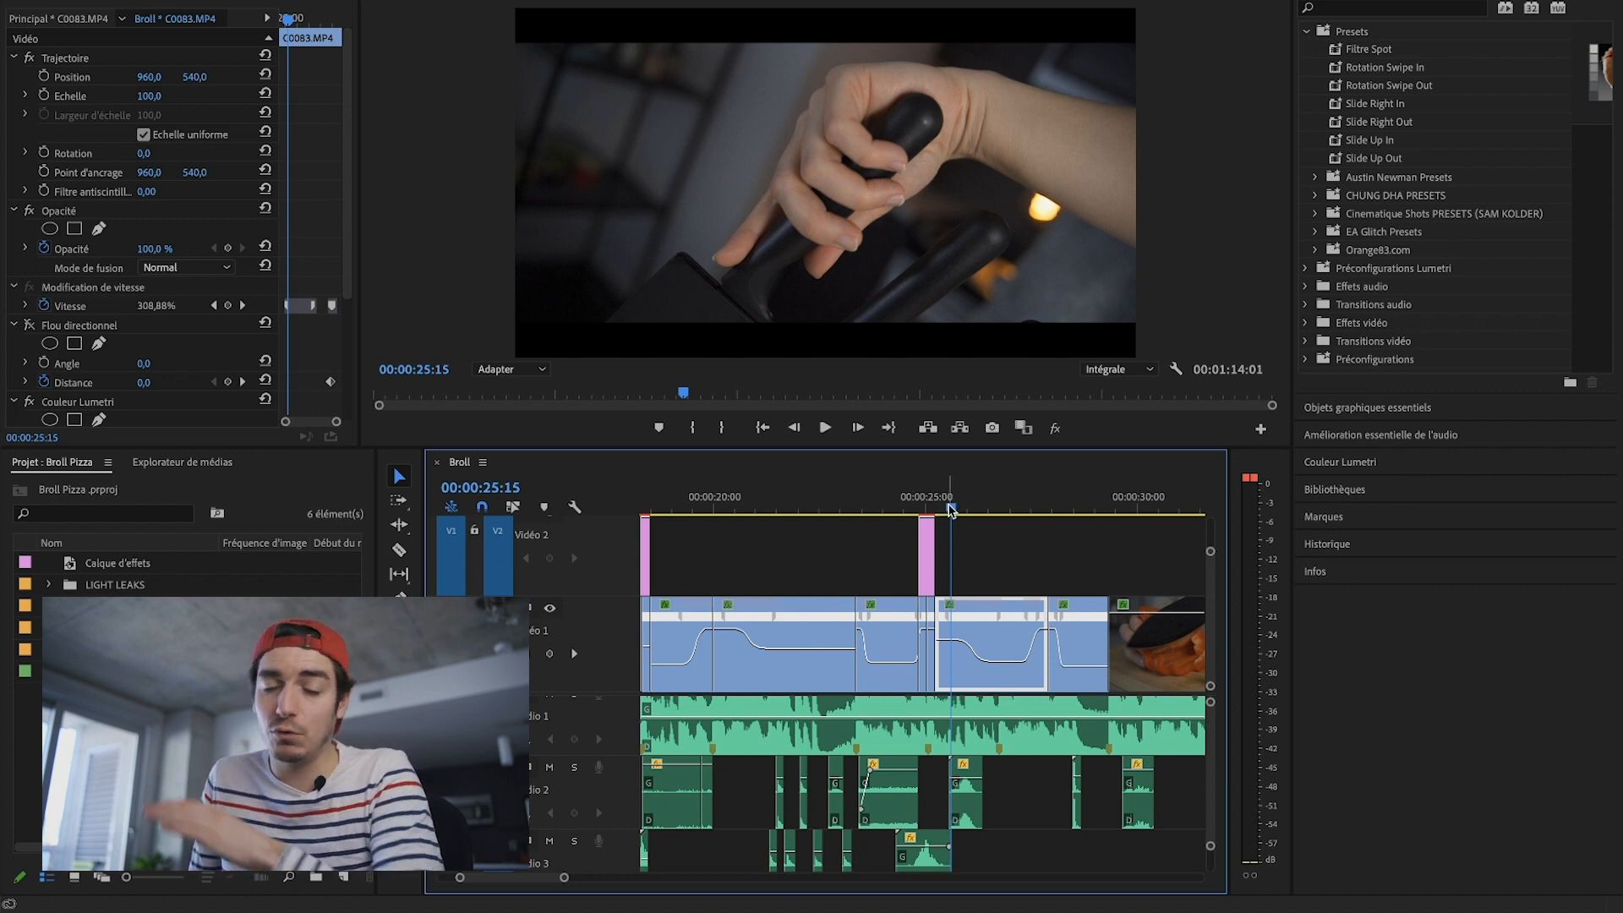
drag(953, 509, 907, 515)
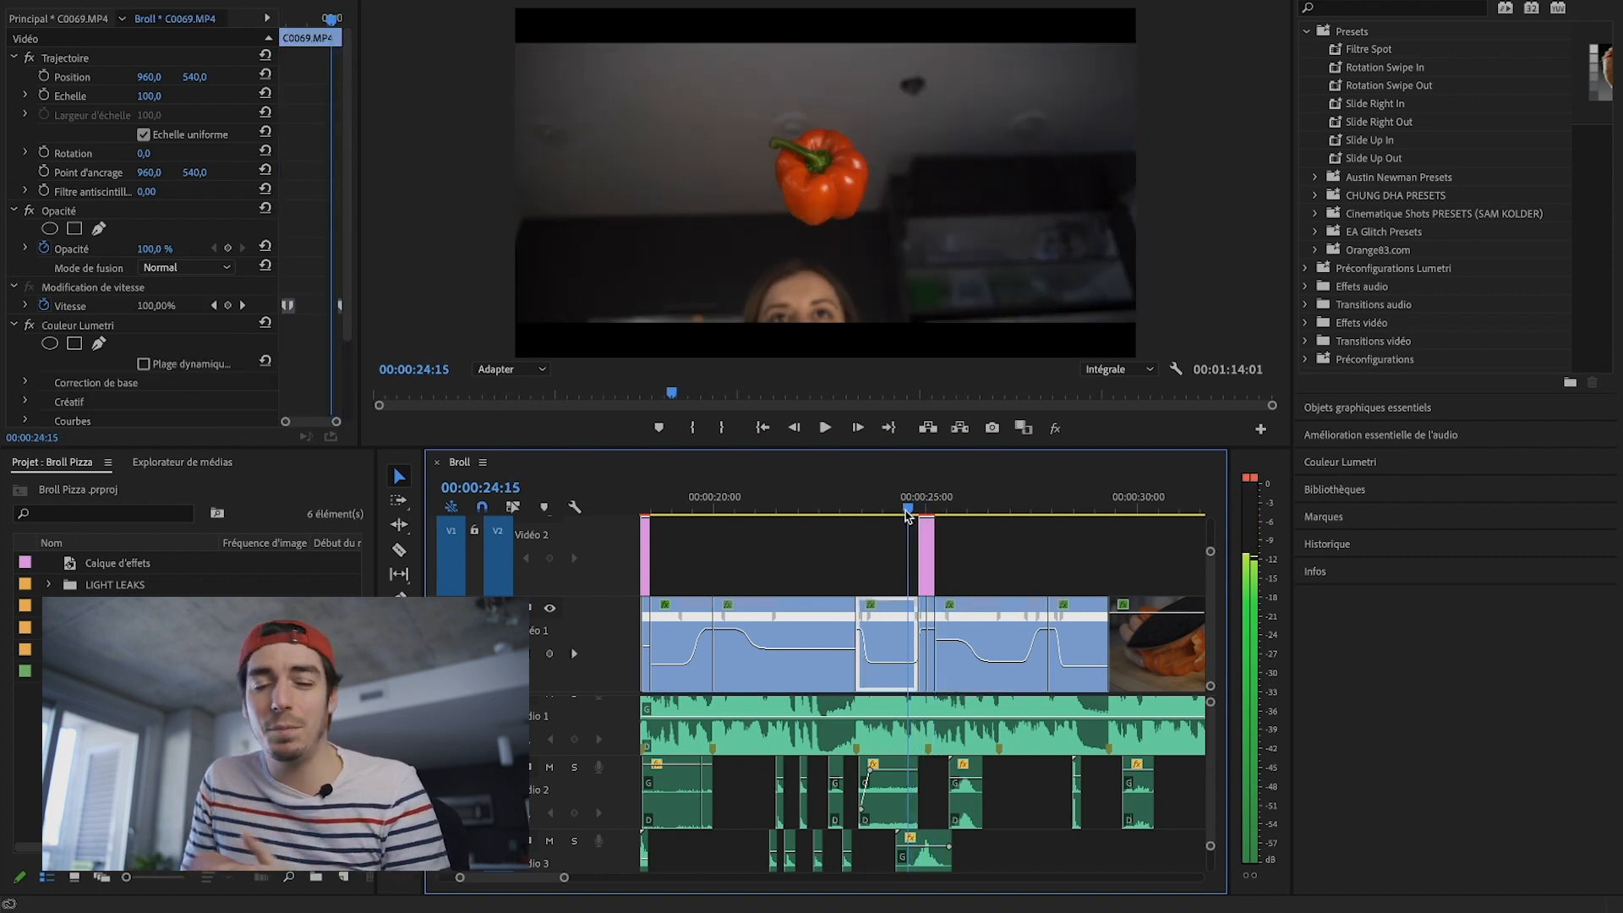
mouse_move(907, 516)
mouse_down()
mouse_move(936, 516)
mouse_move(918, 515)
mouse_up()
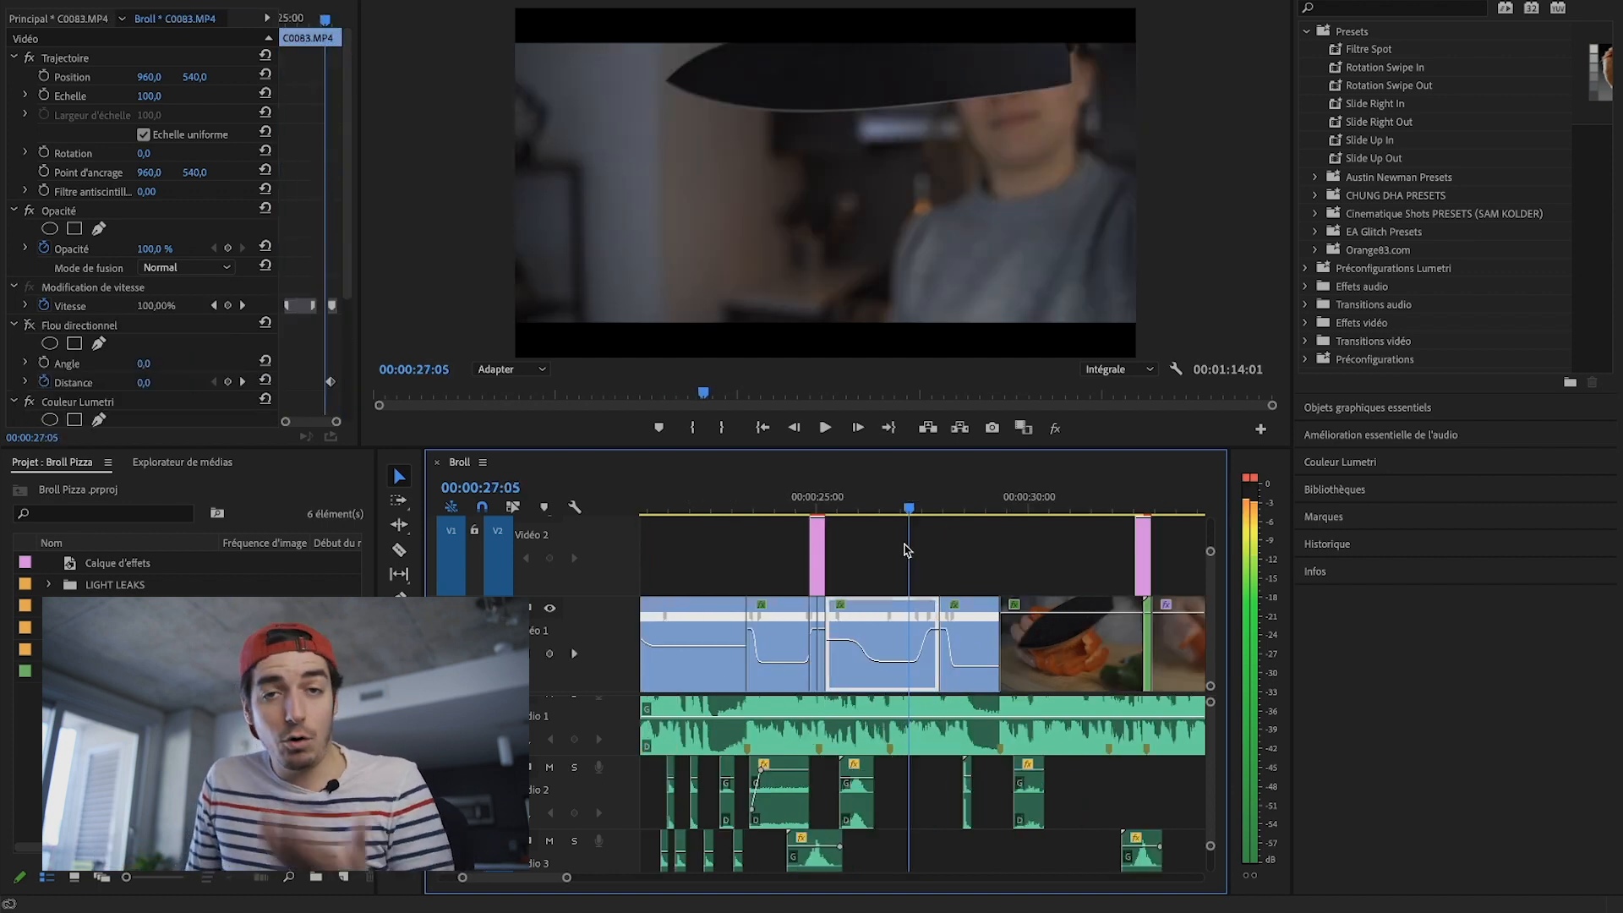
Step: Scrub back and forth over the end of the knife shot's speed ramp, around 00:00:27:02 to 00:00:27:19
drag(906, 549, 865, 558)
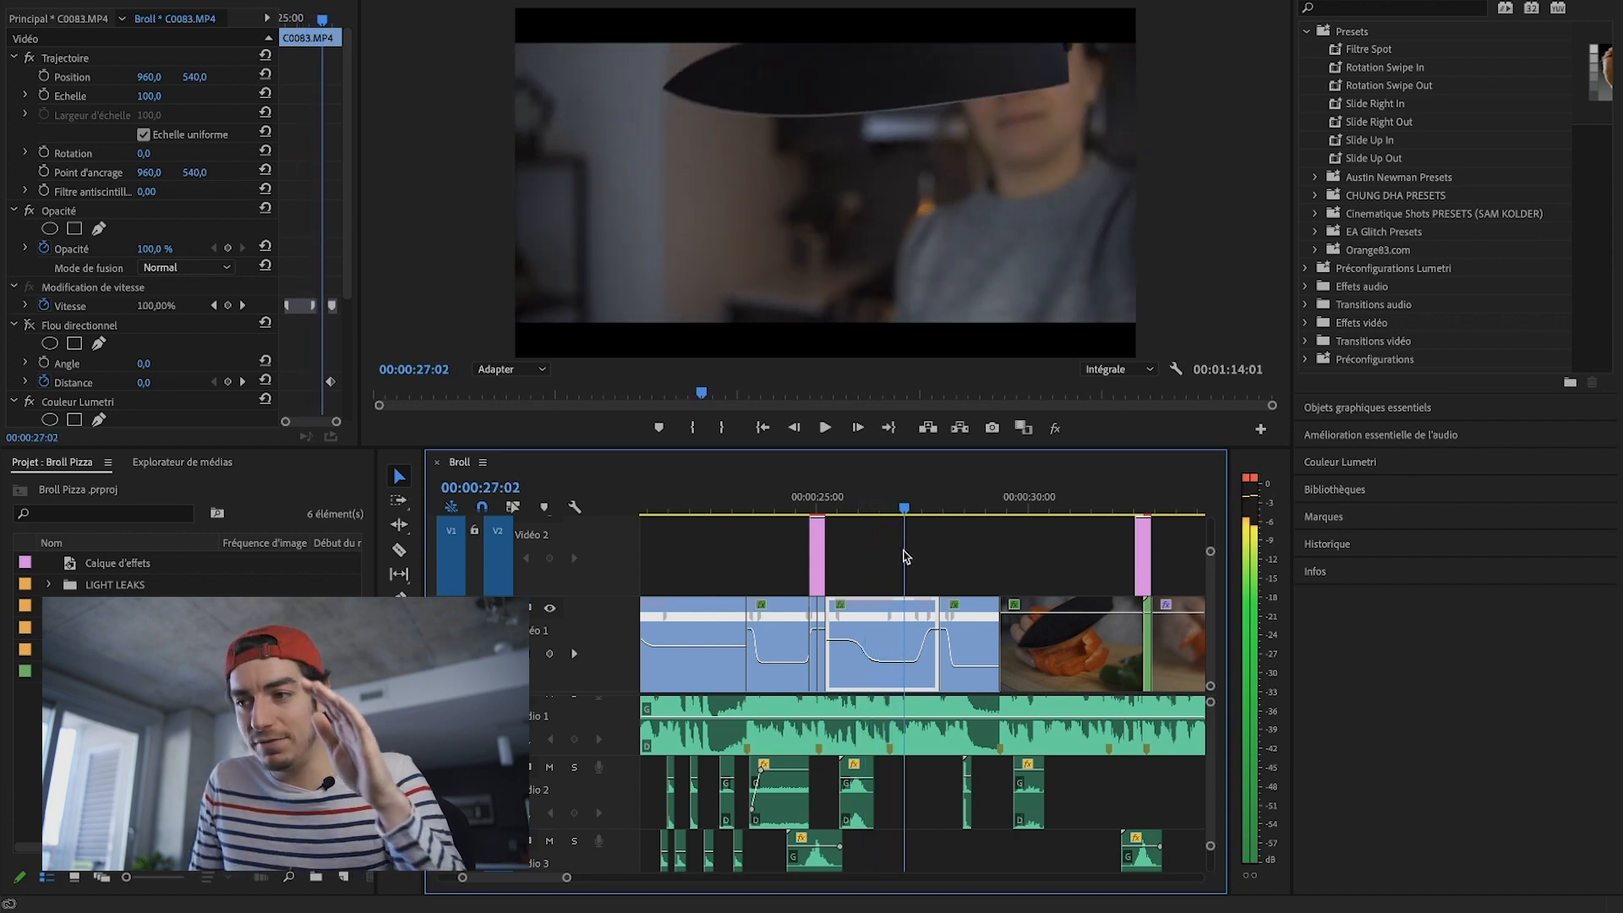
drag(918, 556, 931, 565)
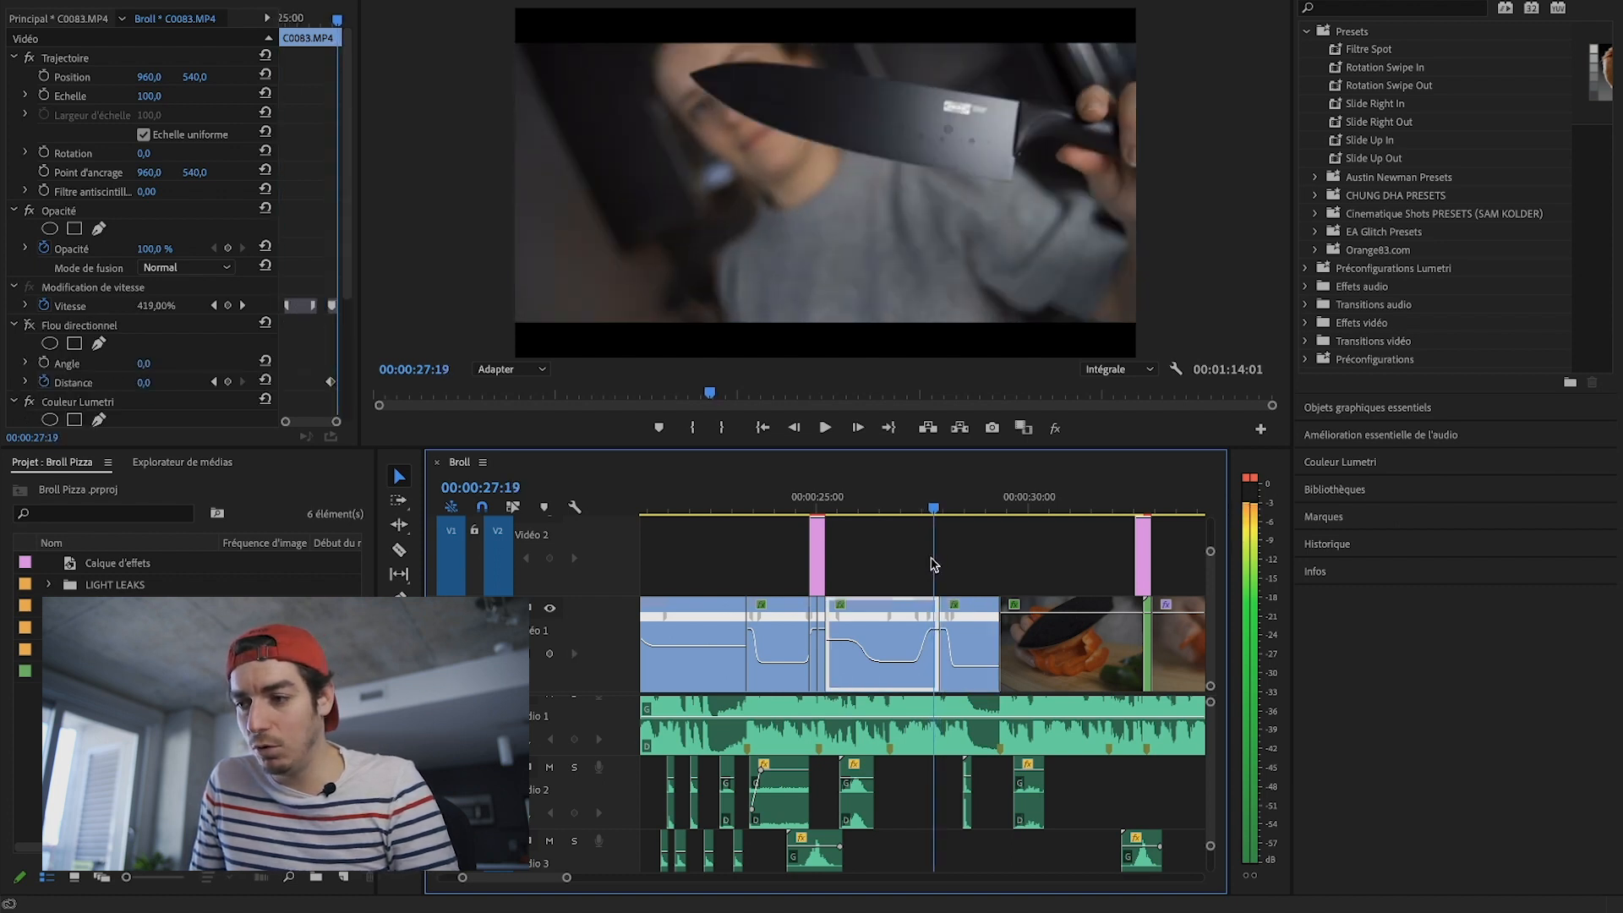
click(918, 508)
drag(932, 506, 906, 509)
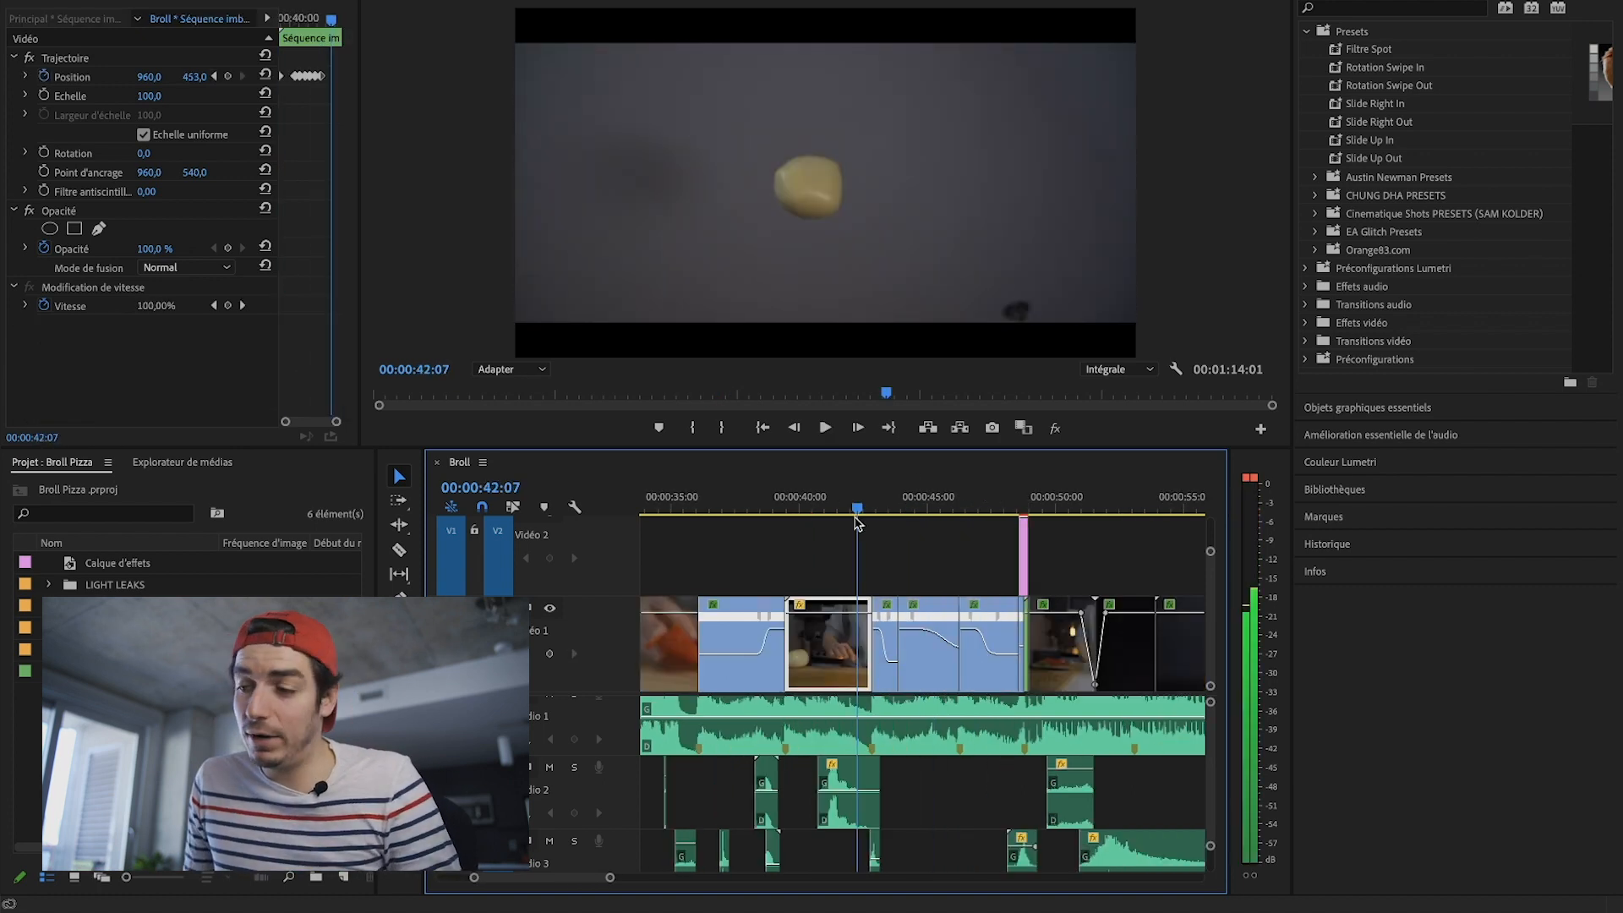
Step: Scrub the cheese toss shot, inspect the speed ramp inside its nested sequence Séquence imbriquée 15, and return to Broll
drag(856, 519, 801, 519)
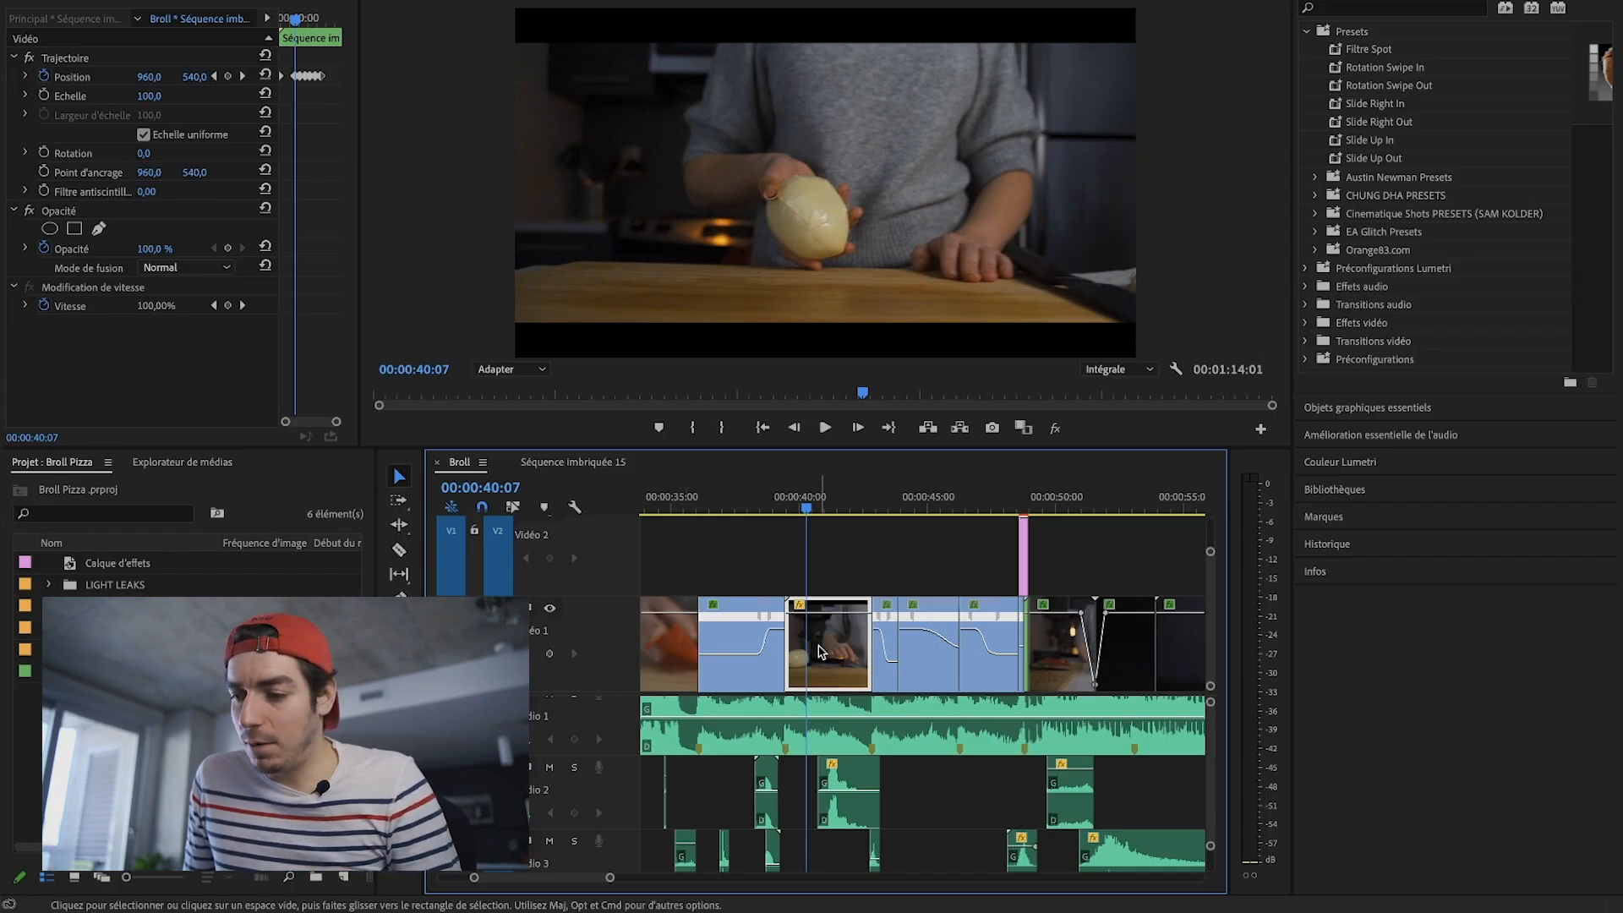
double_click(818, 652)
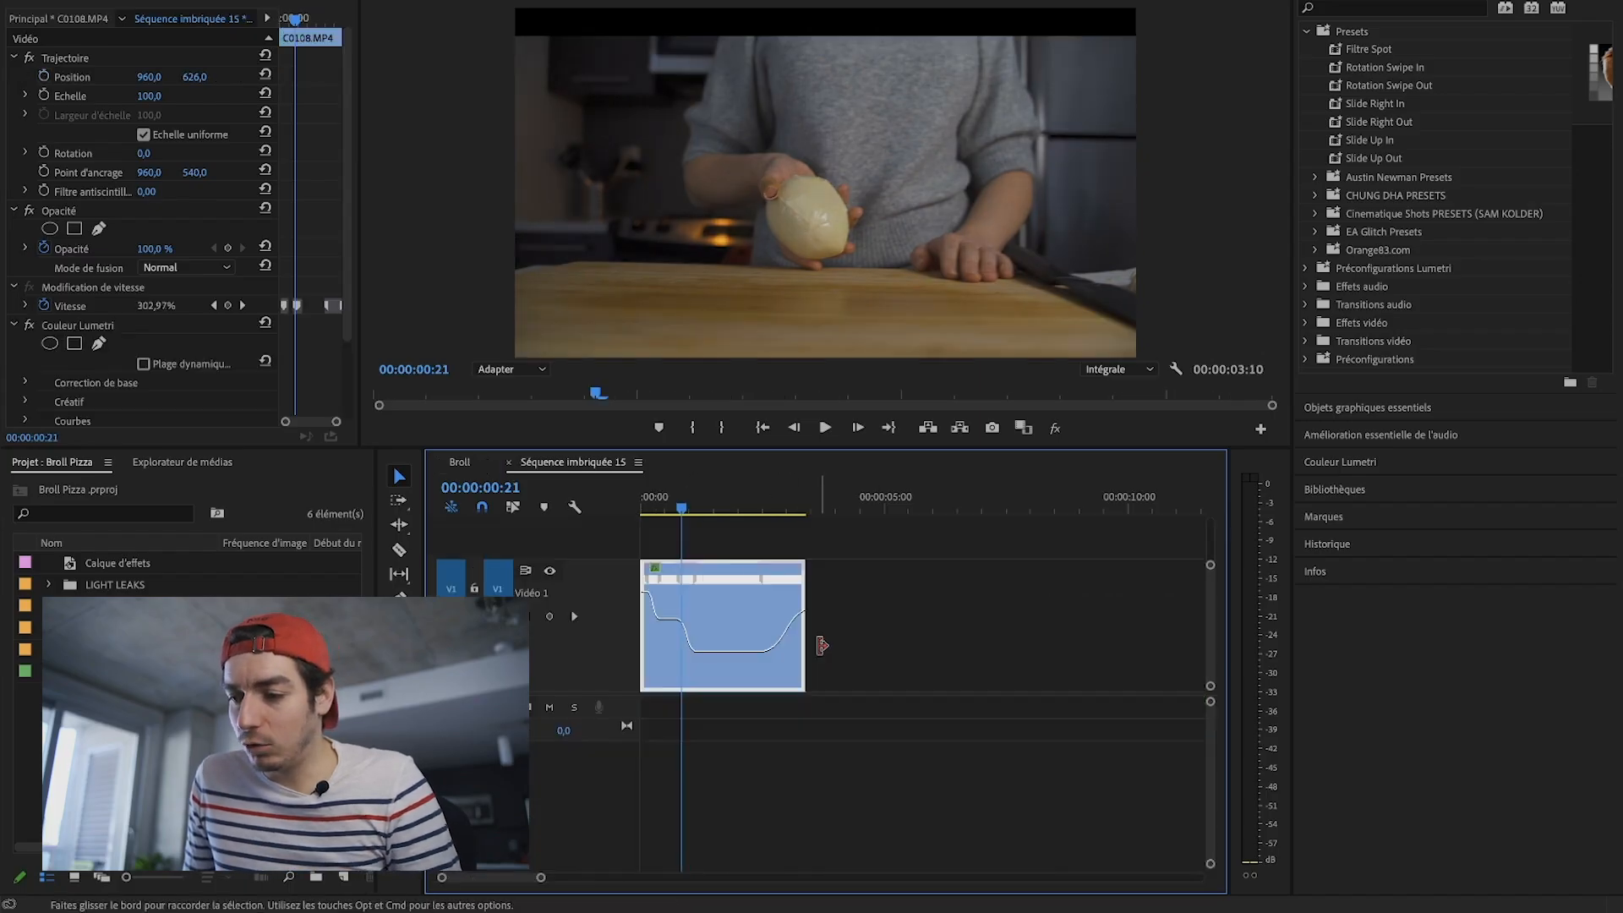
drag(651, 503, 870, 519)
click(464, 465)
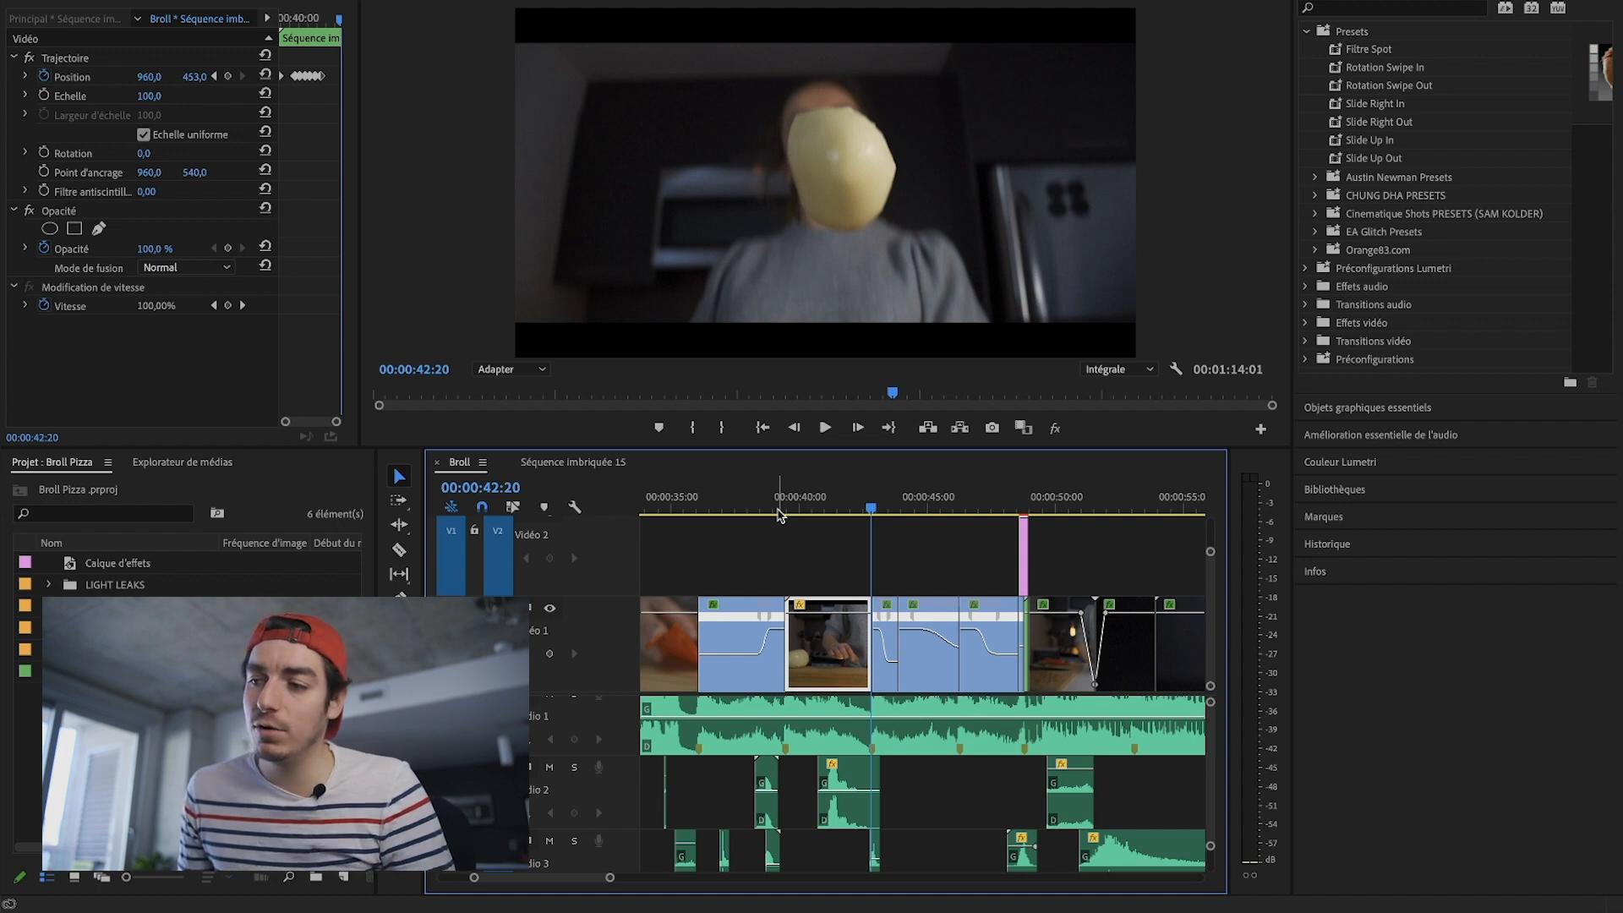
Step: Check the cut from the cheese toss to the falling slices frame by frame near 00:00:43:00, and replay it from 00:00:41:11
key(Right)
key(Left)
key(Left)
key(Left)
key(Right)
key(Right)
key(Right)
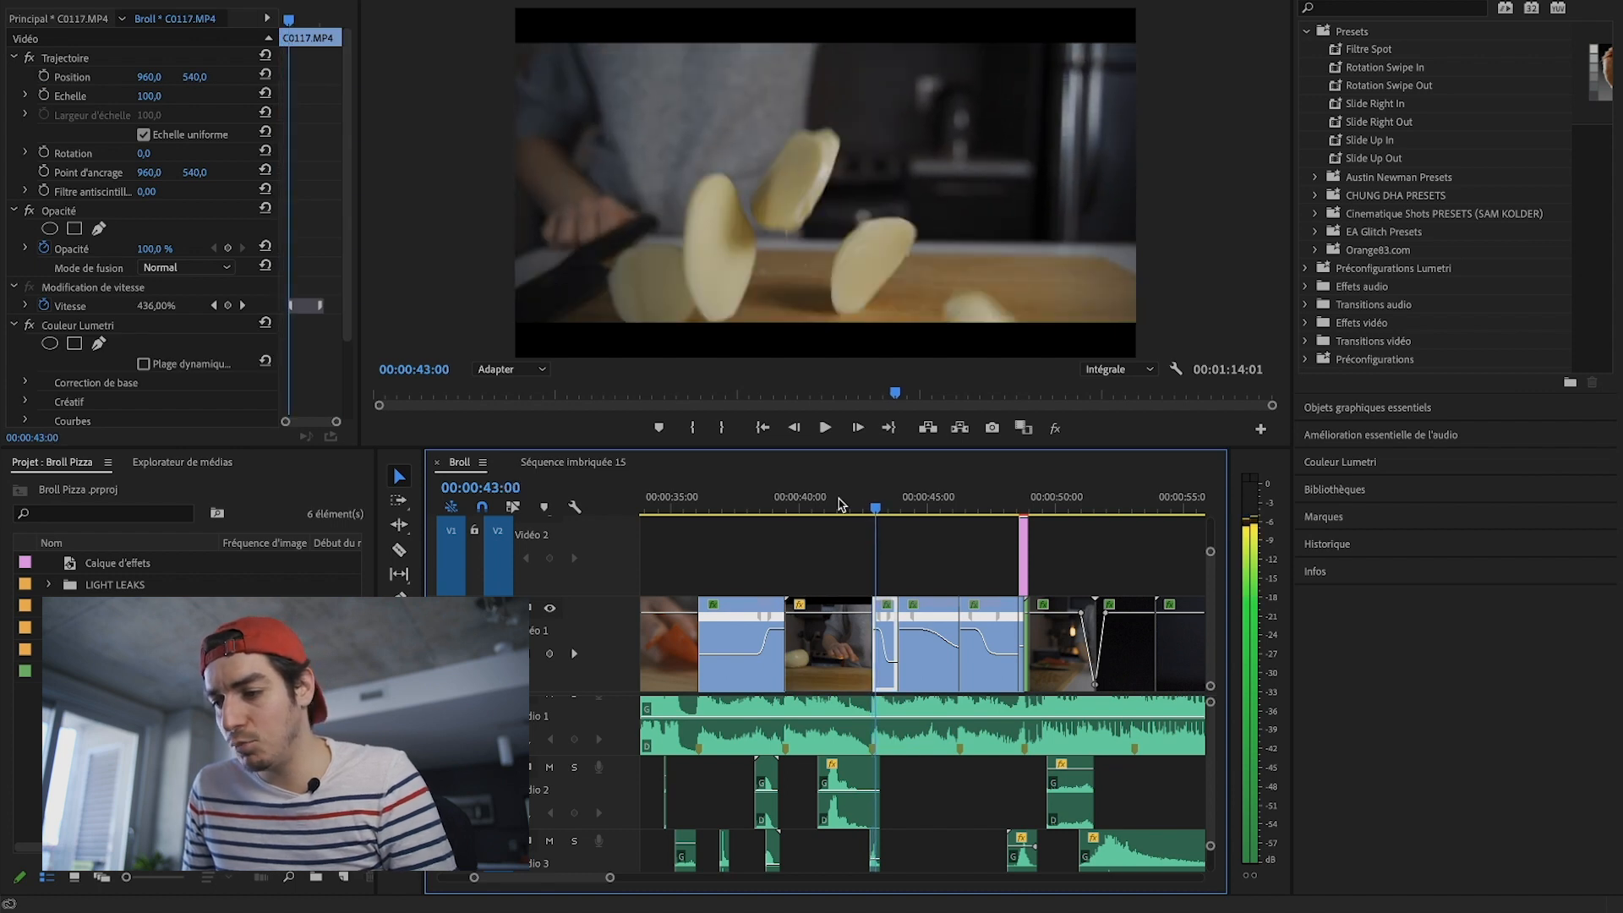
click(837, 506)
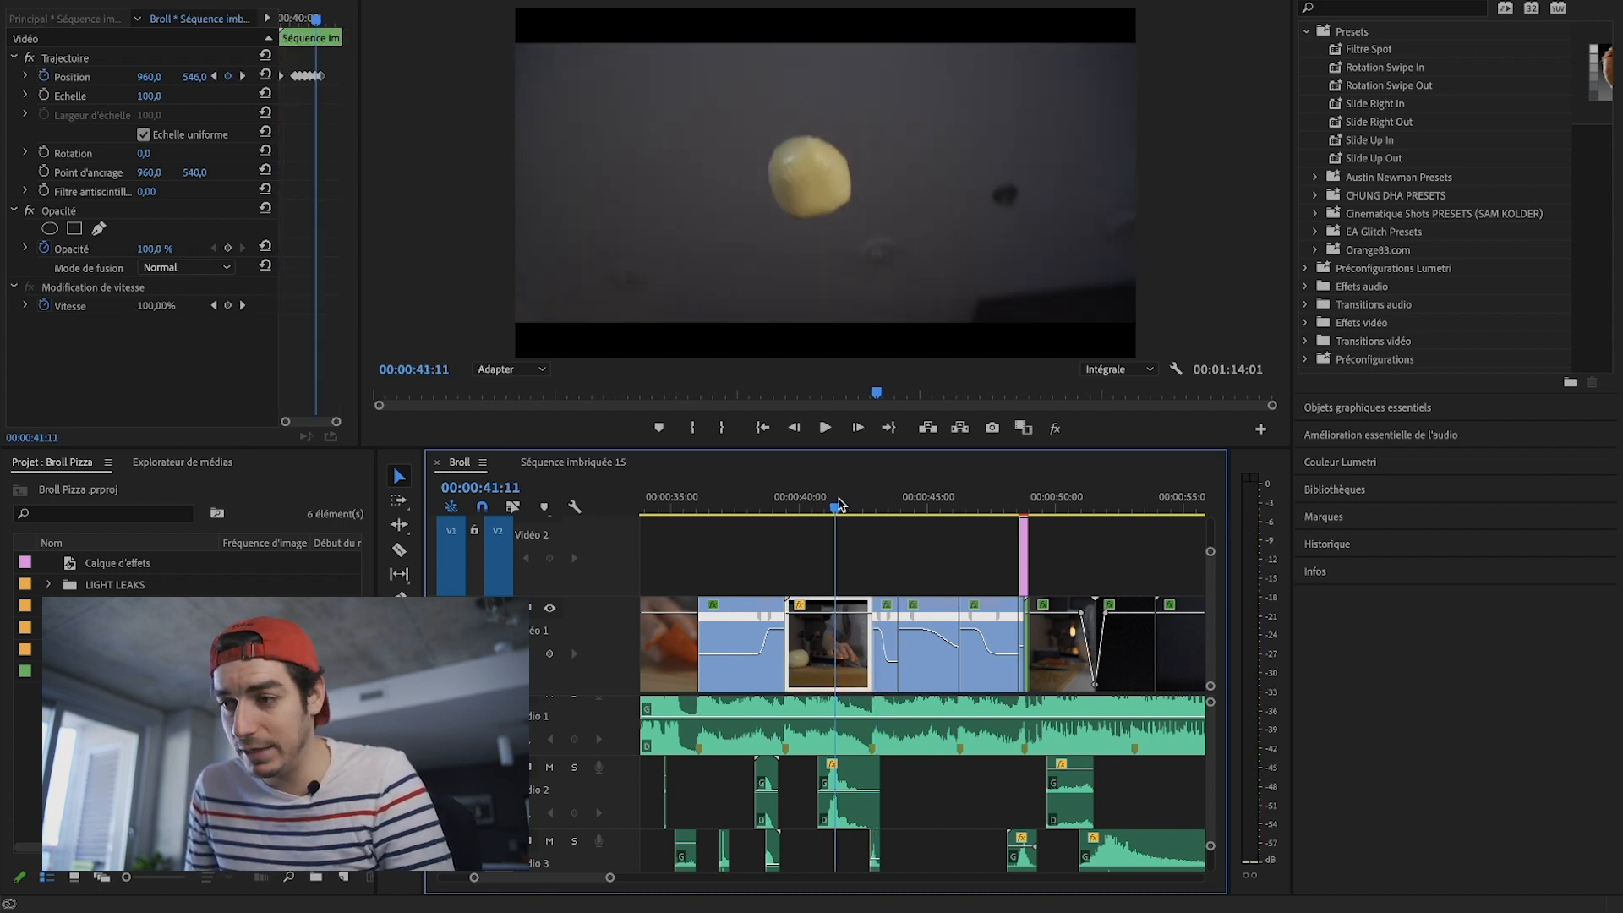
key(space)
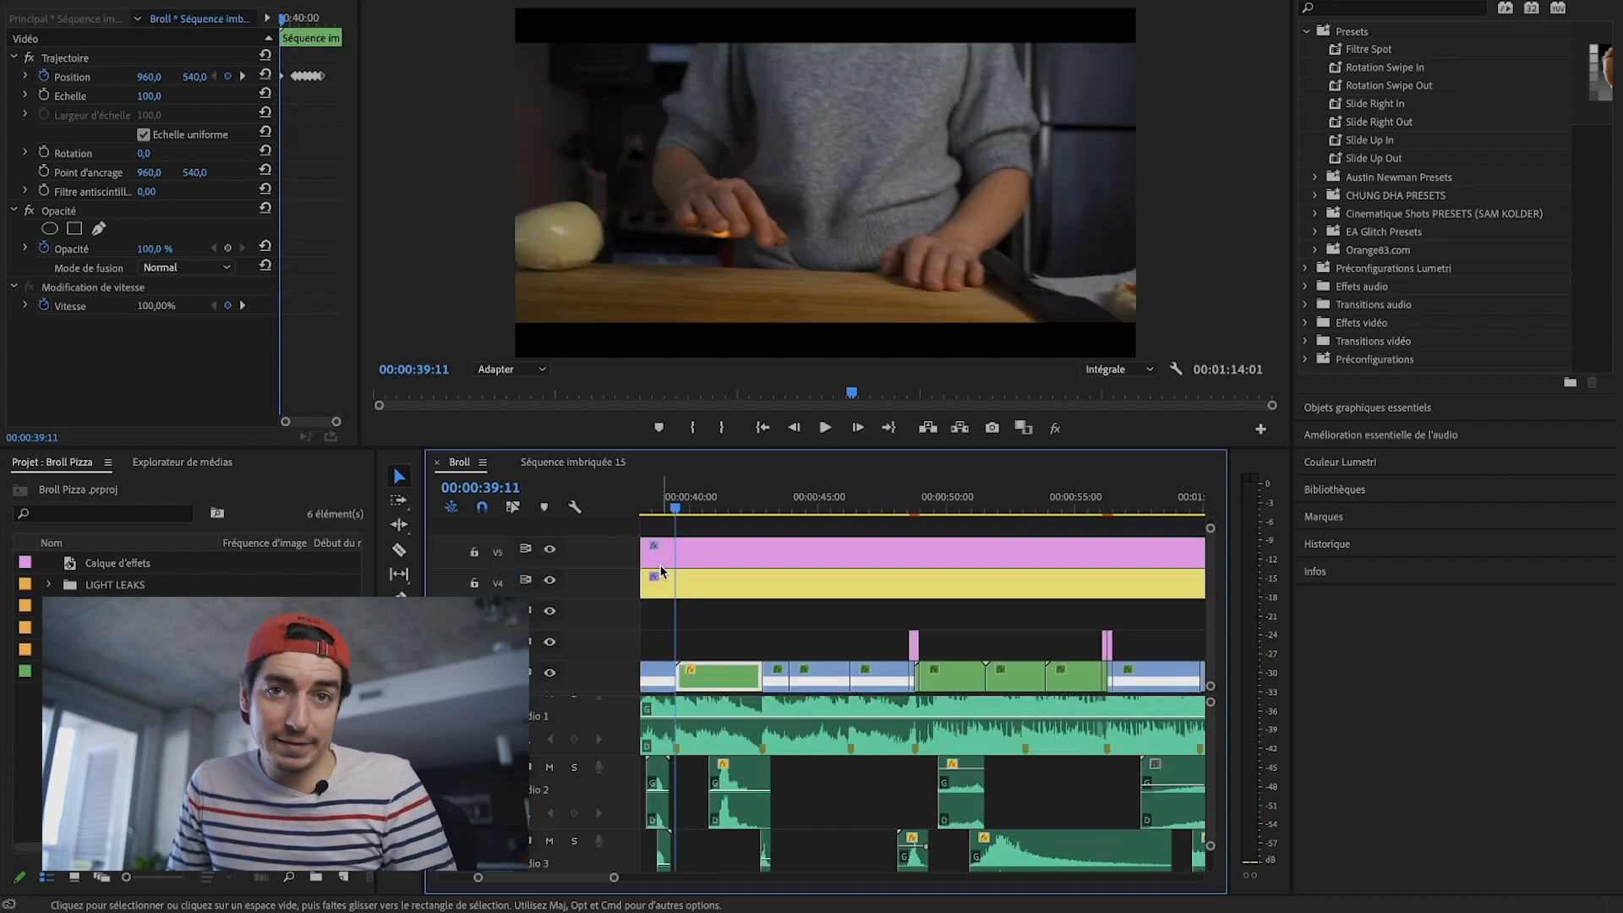
Step: Save the project and play the cheese toss from 00:00:39:11 with track V5 temporarily hidden
key(super+s)
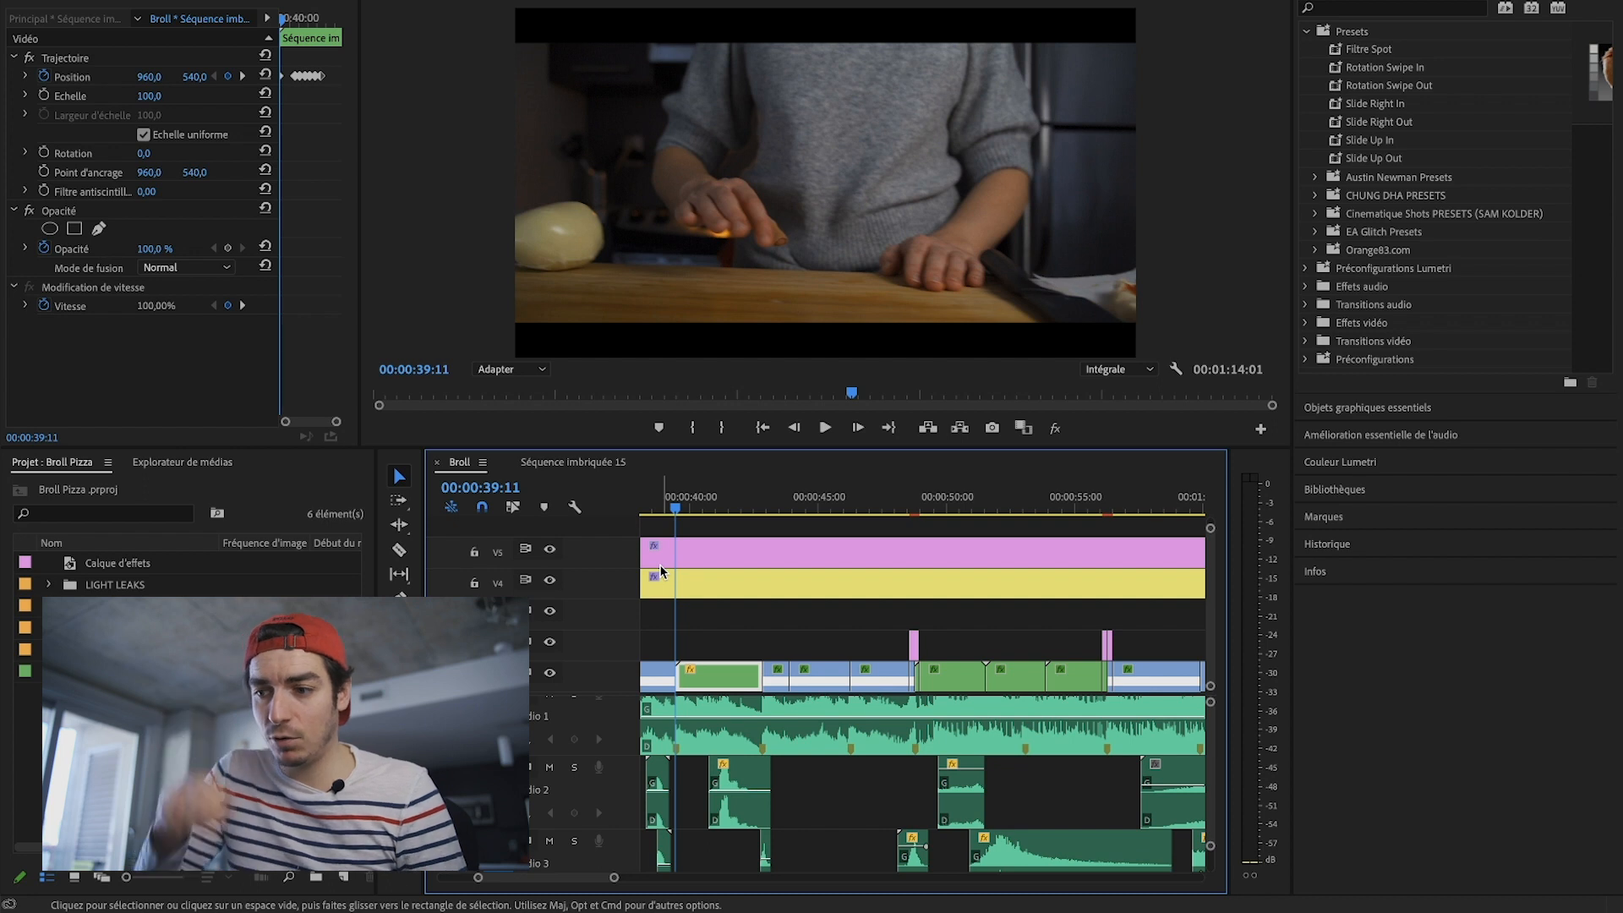
click(550, 551)
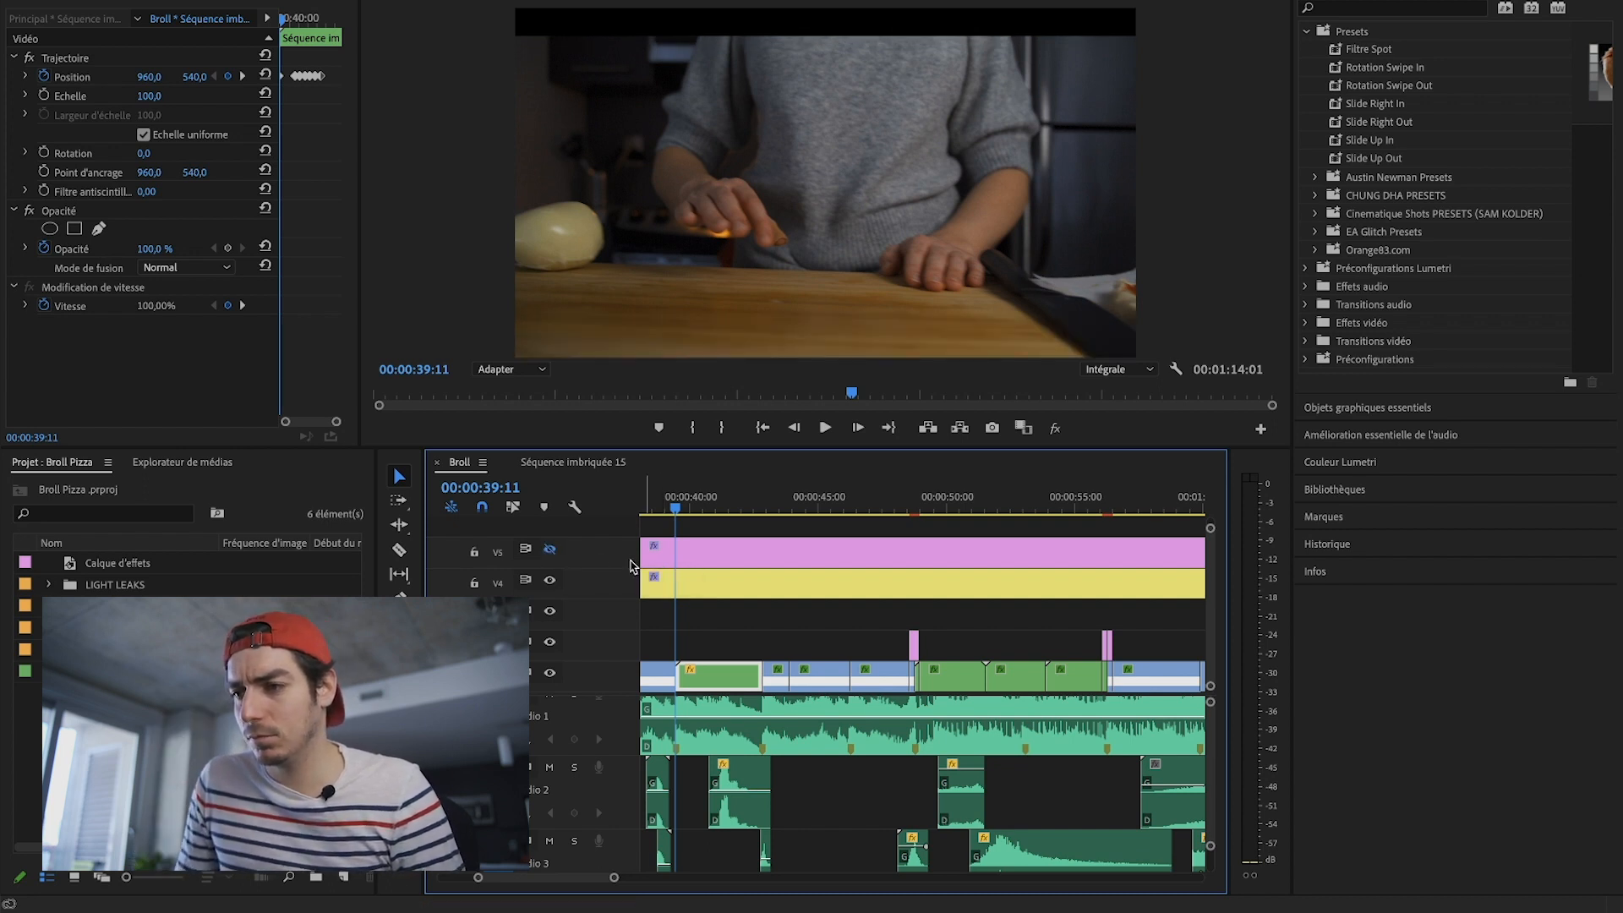
key(space)
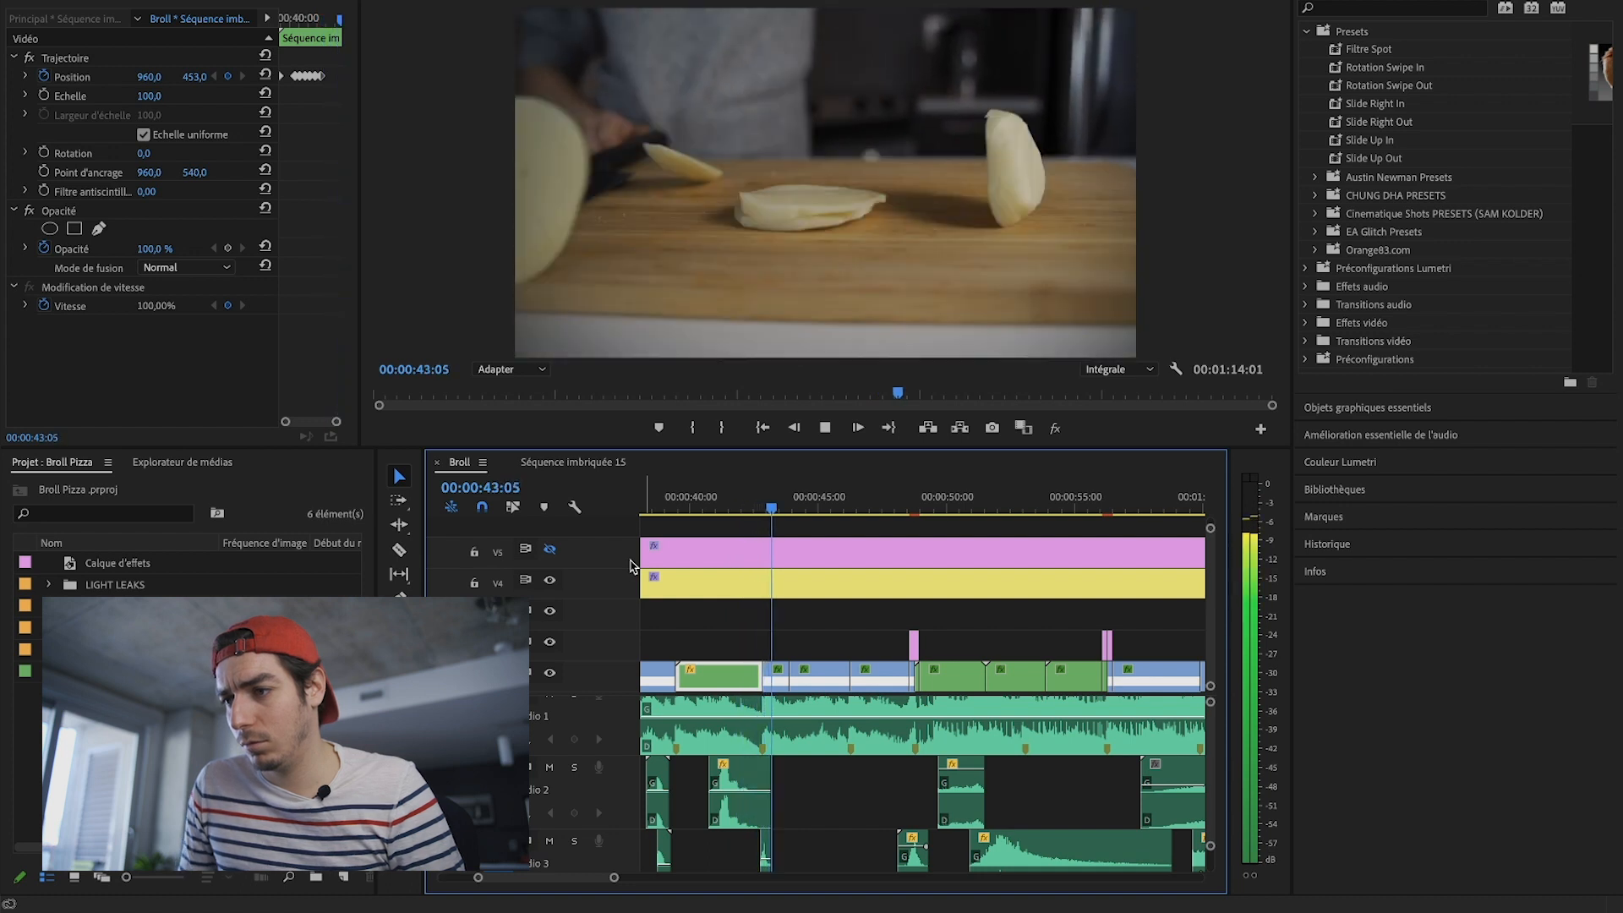
click(551, 550)
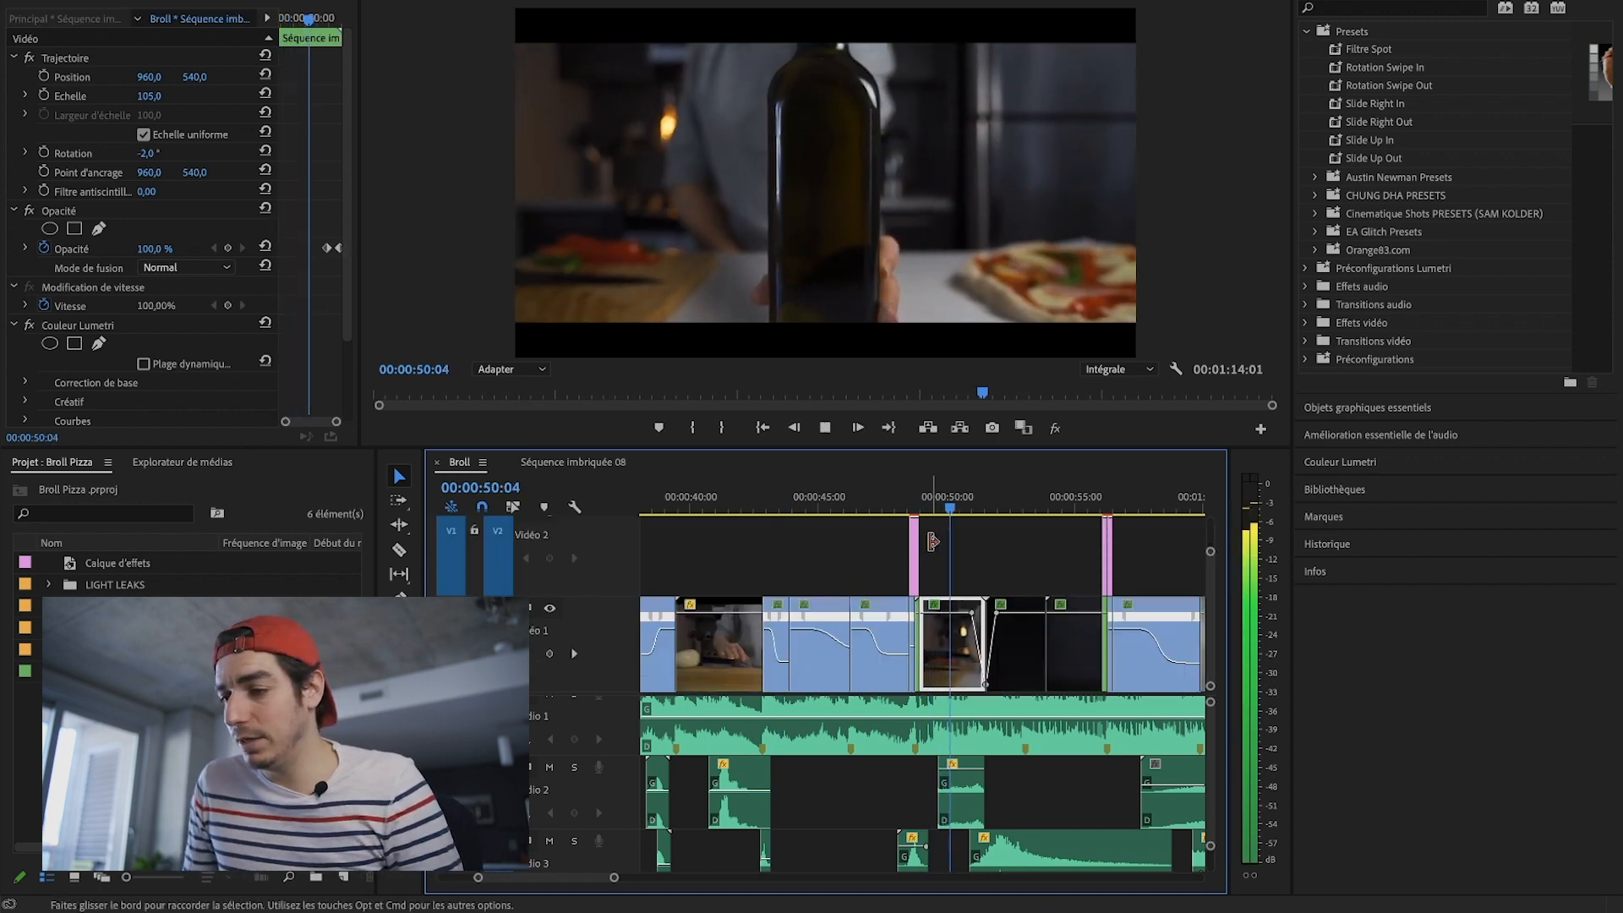
Step: Inspect the speed ramp inside the oil bottle shot's nested sequence and play its fade-out in Broll from 00:00:49:20
double_click(942, 663)
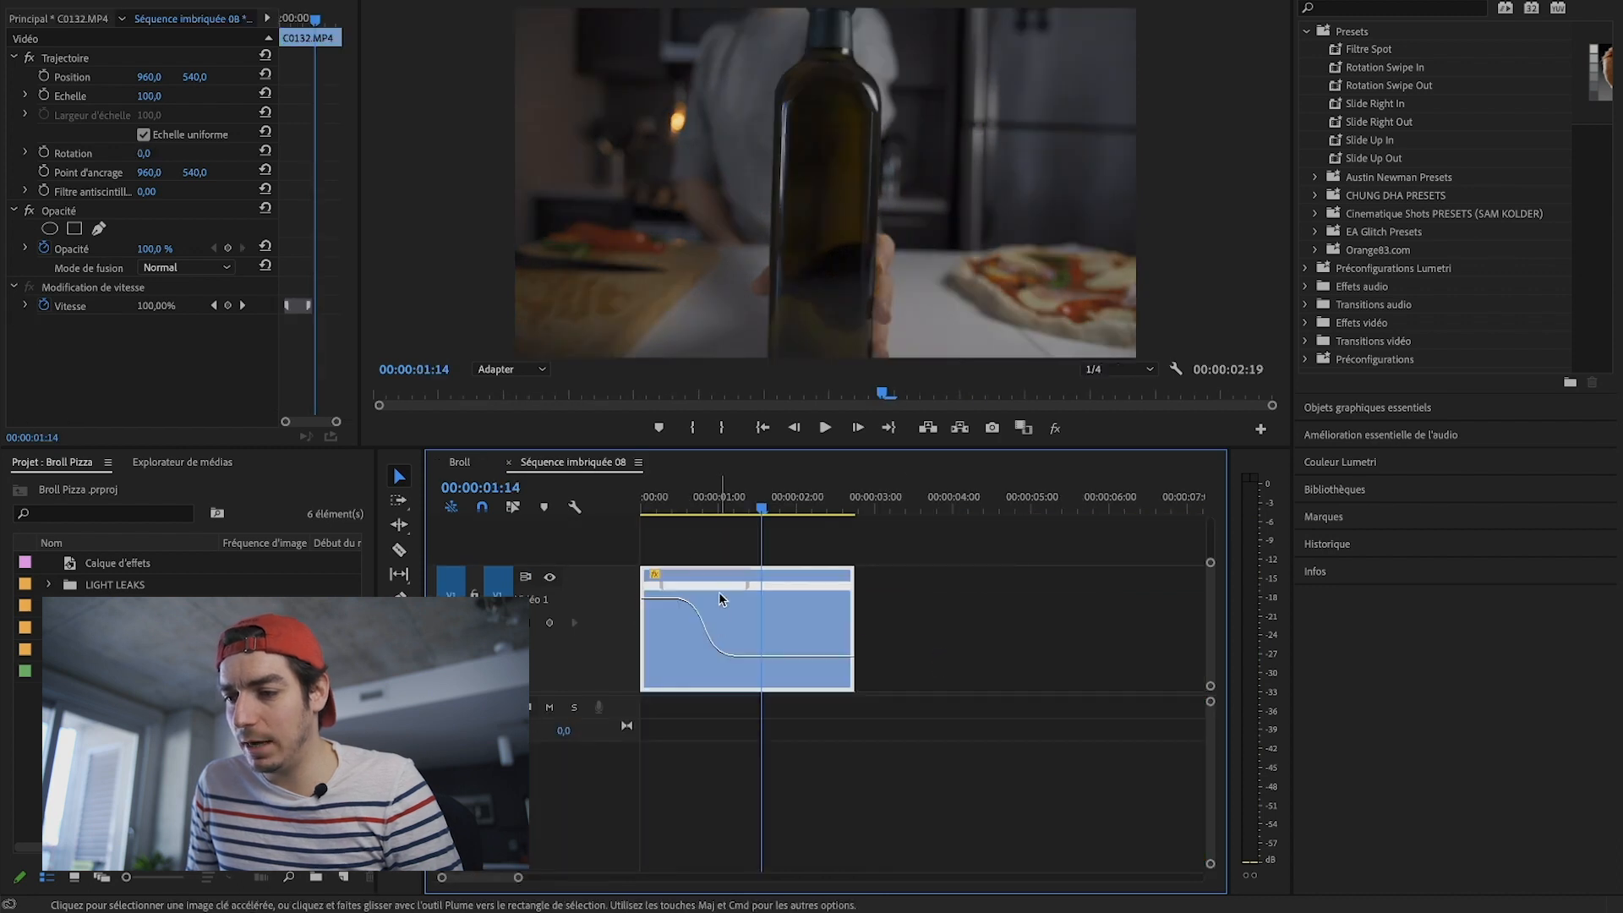
click(460, 462)
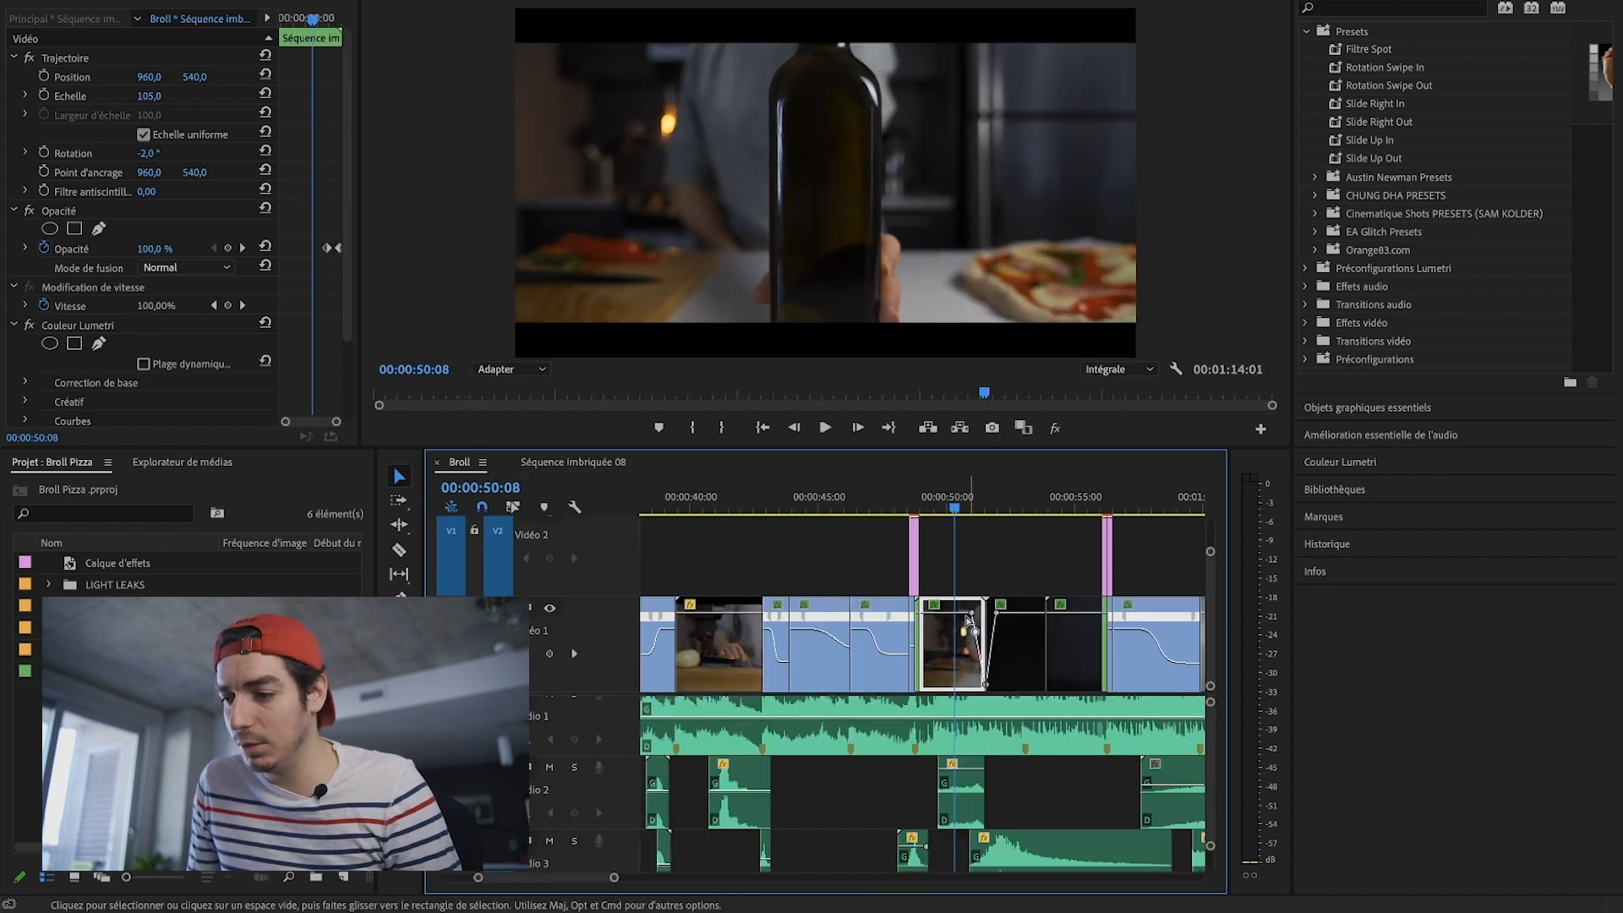
click(942, 506)
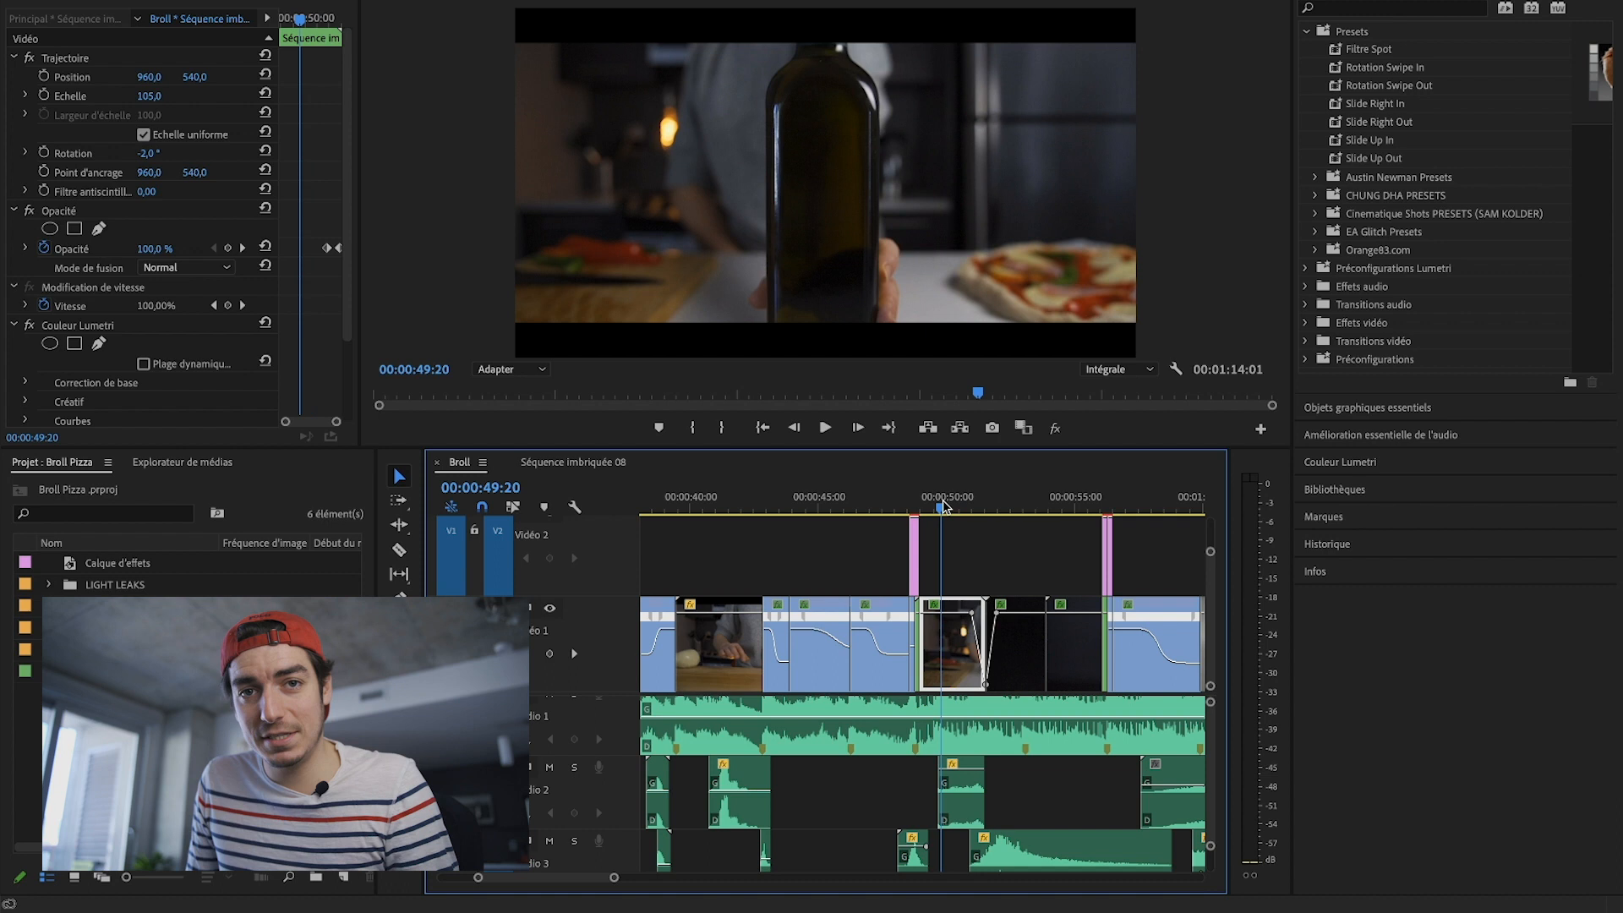
key(space)
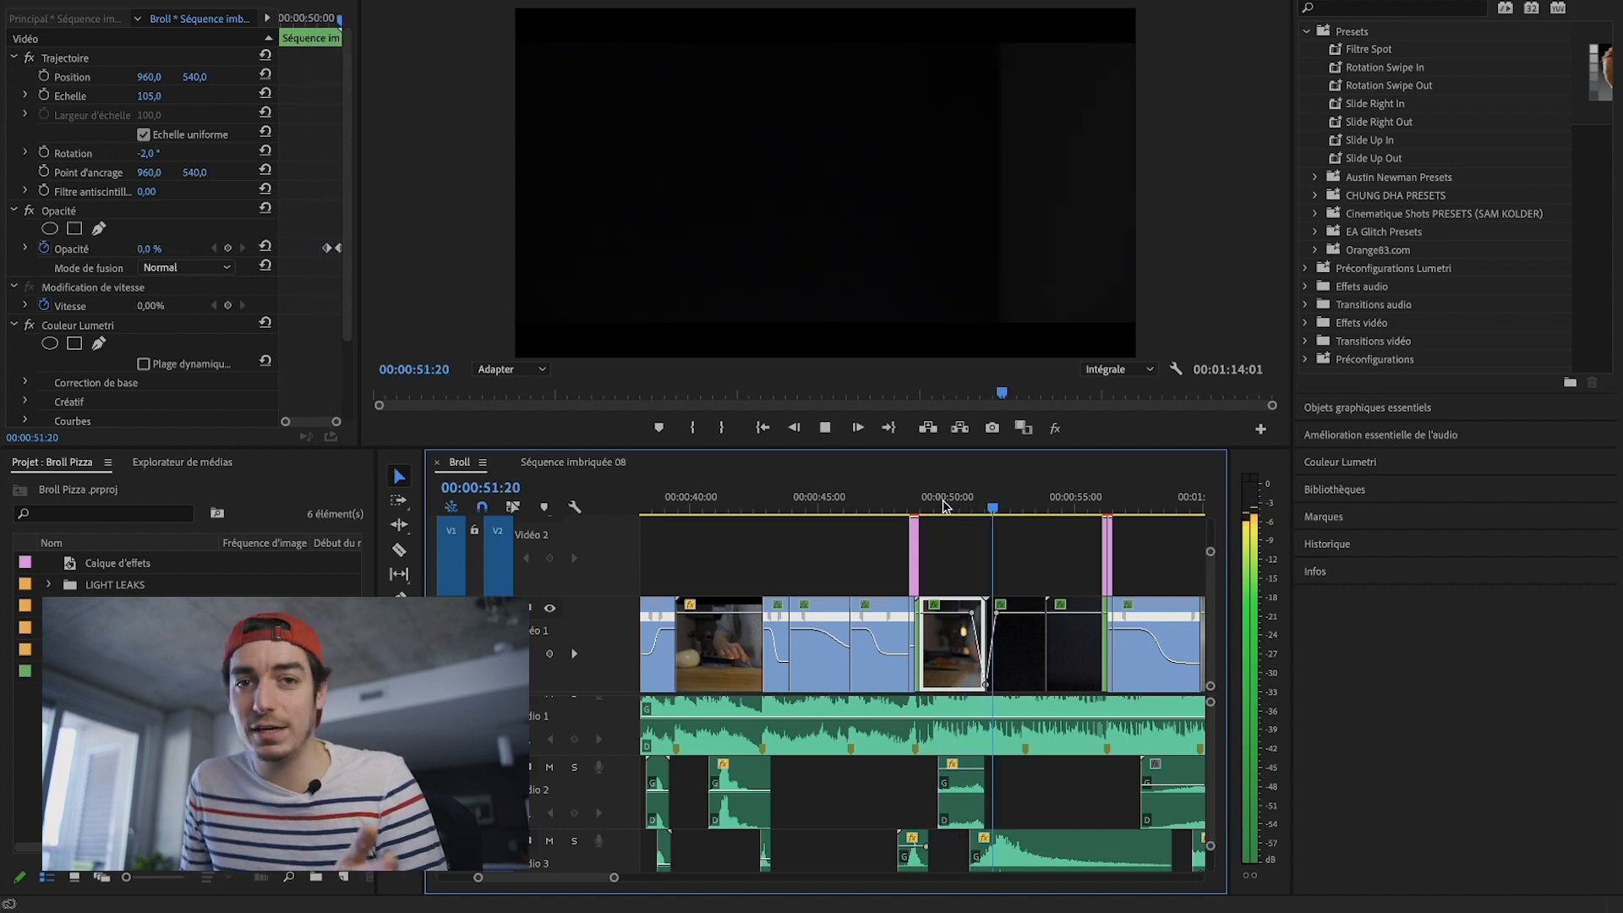
key(space)
key(Up)
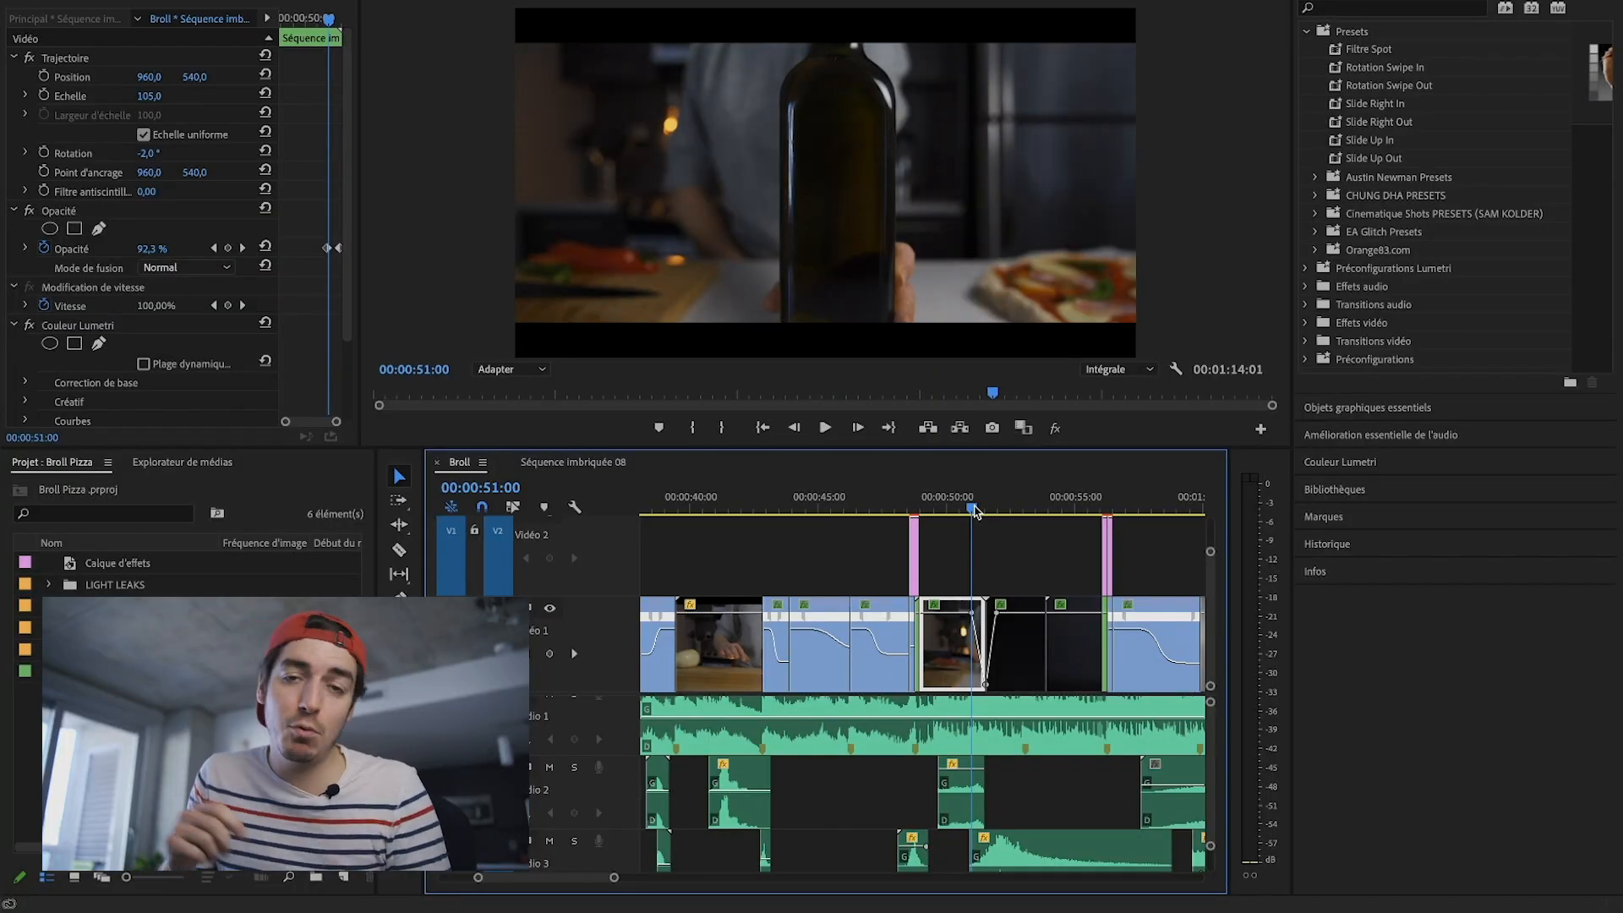
Step: Review the oil-pouring shot around 00:00:52:20 and scrub and play its nested sequence
drag(977, 511, 1016, 507)
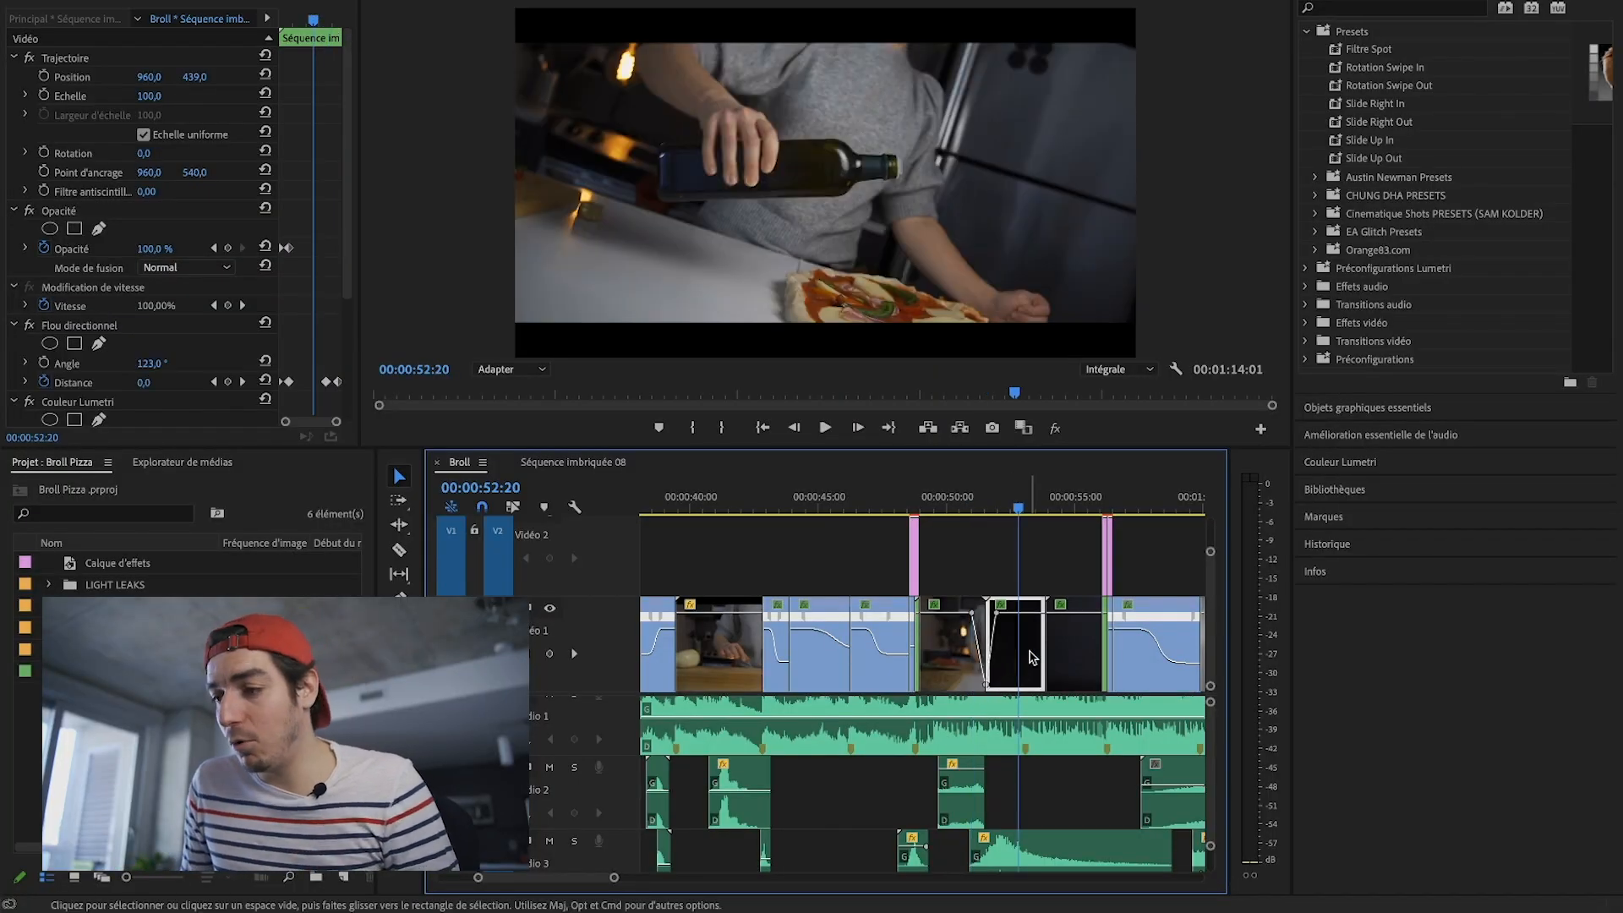
double_click(1031, 658)
scroll(688, 601, left, 3)
drag(657, 509, 625, 516)
key(space)
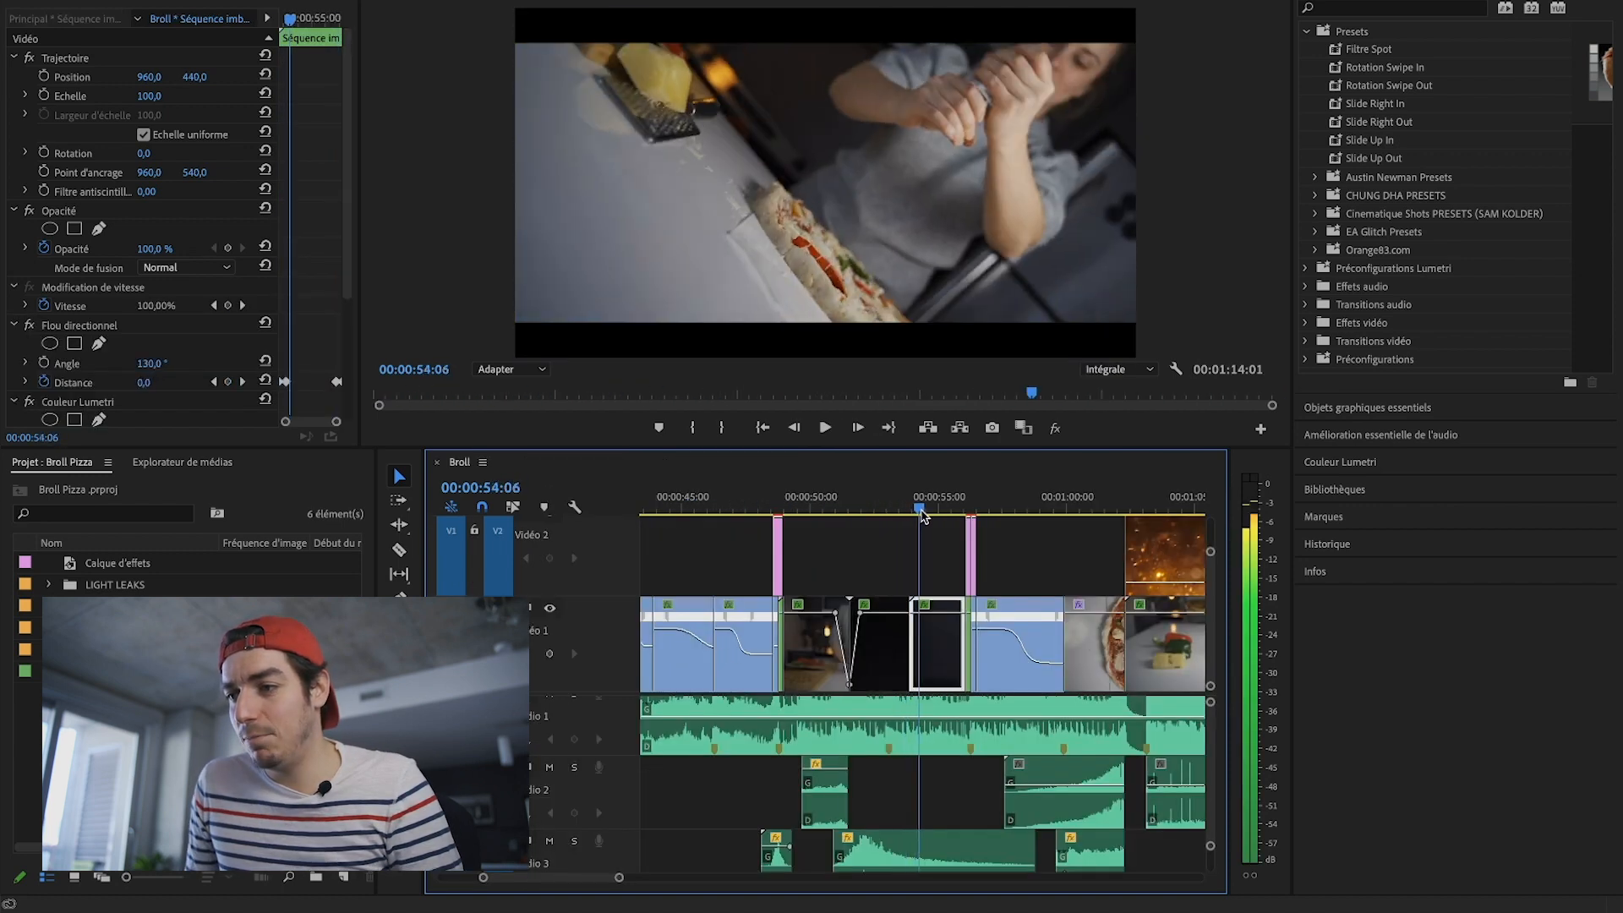
Step: Open the nested sequence of the shot at 00:00:54:07, enlarge its video track and play through its speed ramp
click(921, 511)
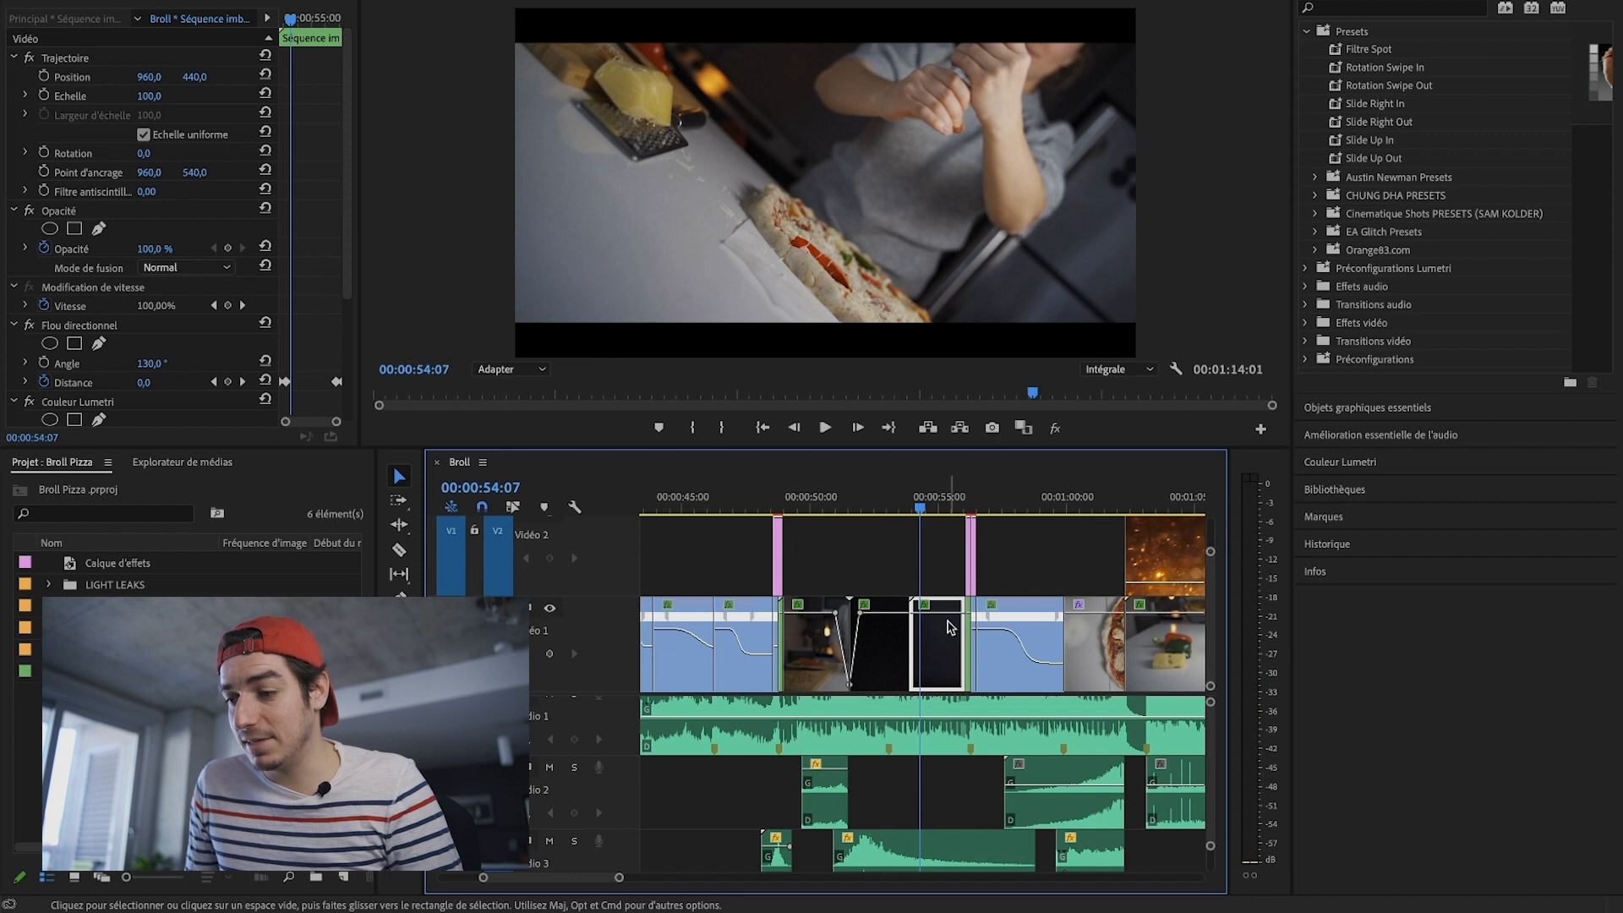
double_click(949, 626)
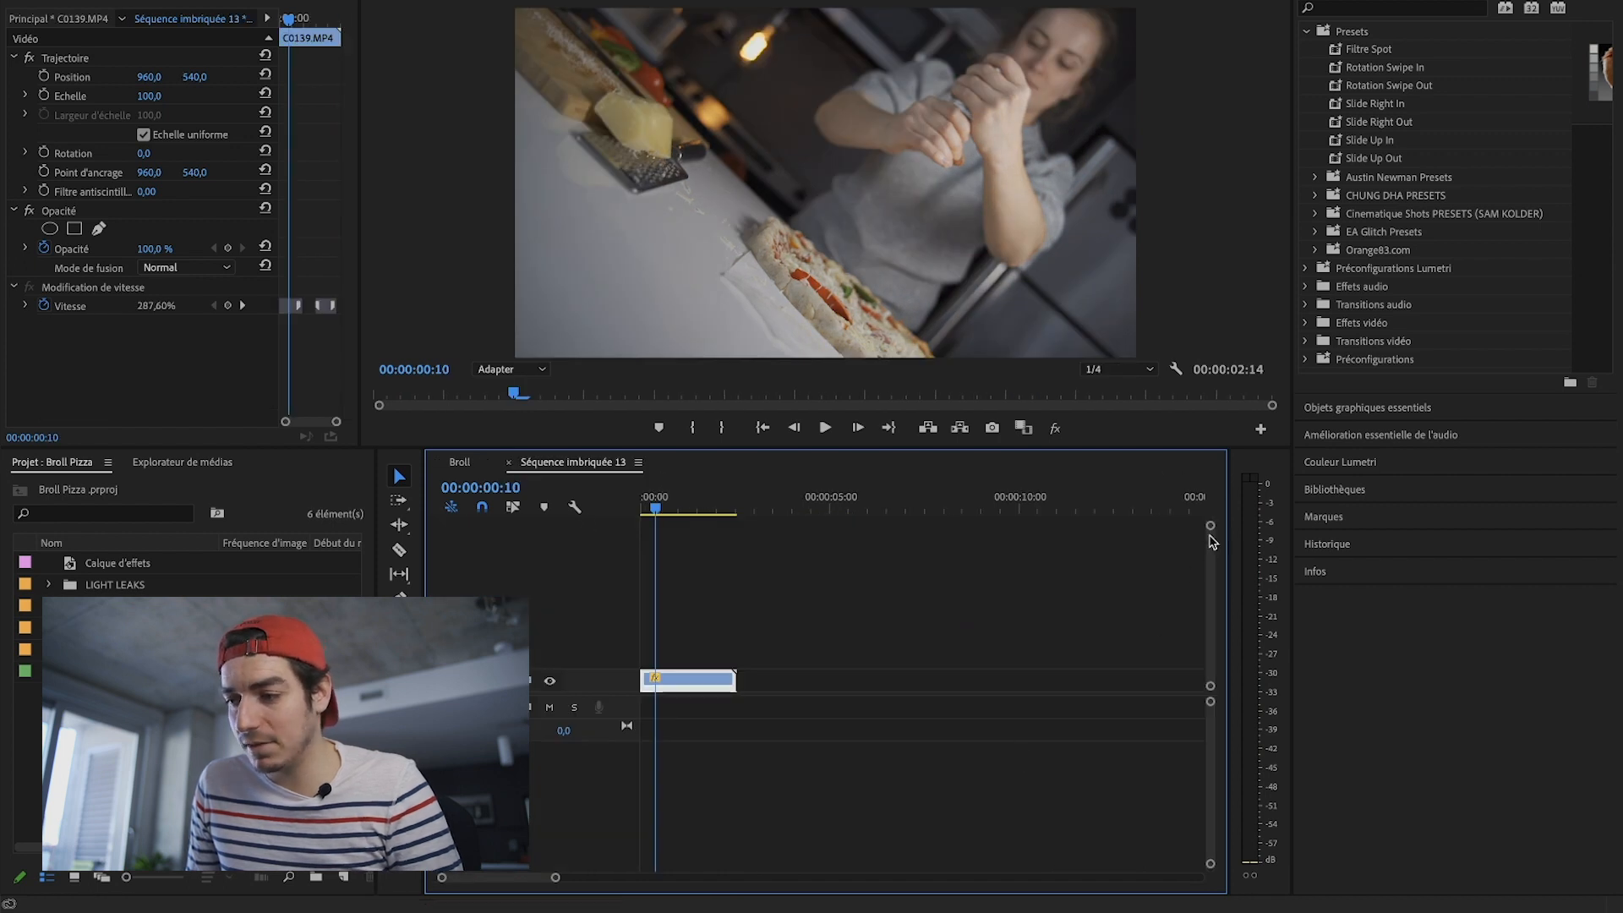
drag(1211, 531, 1212, 558)
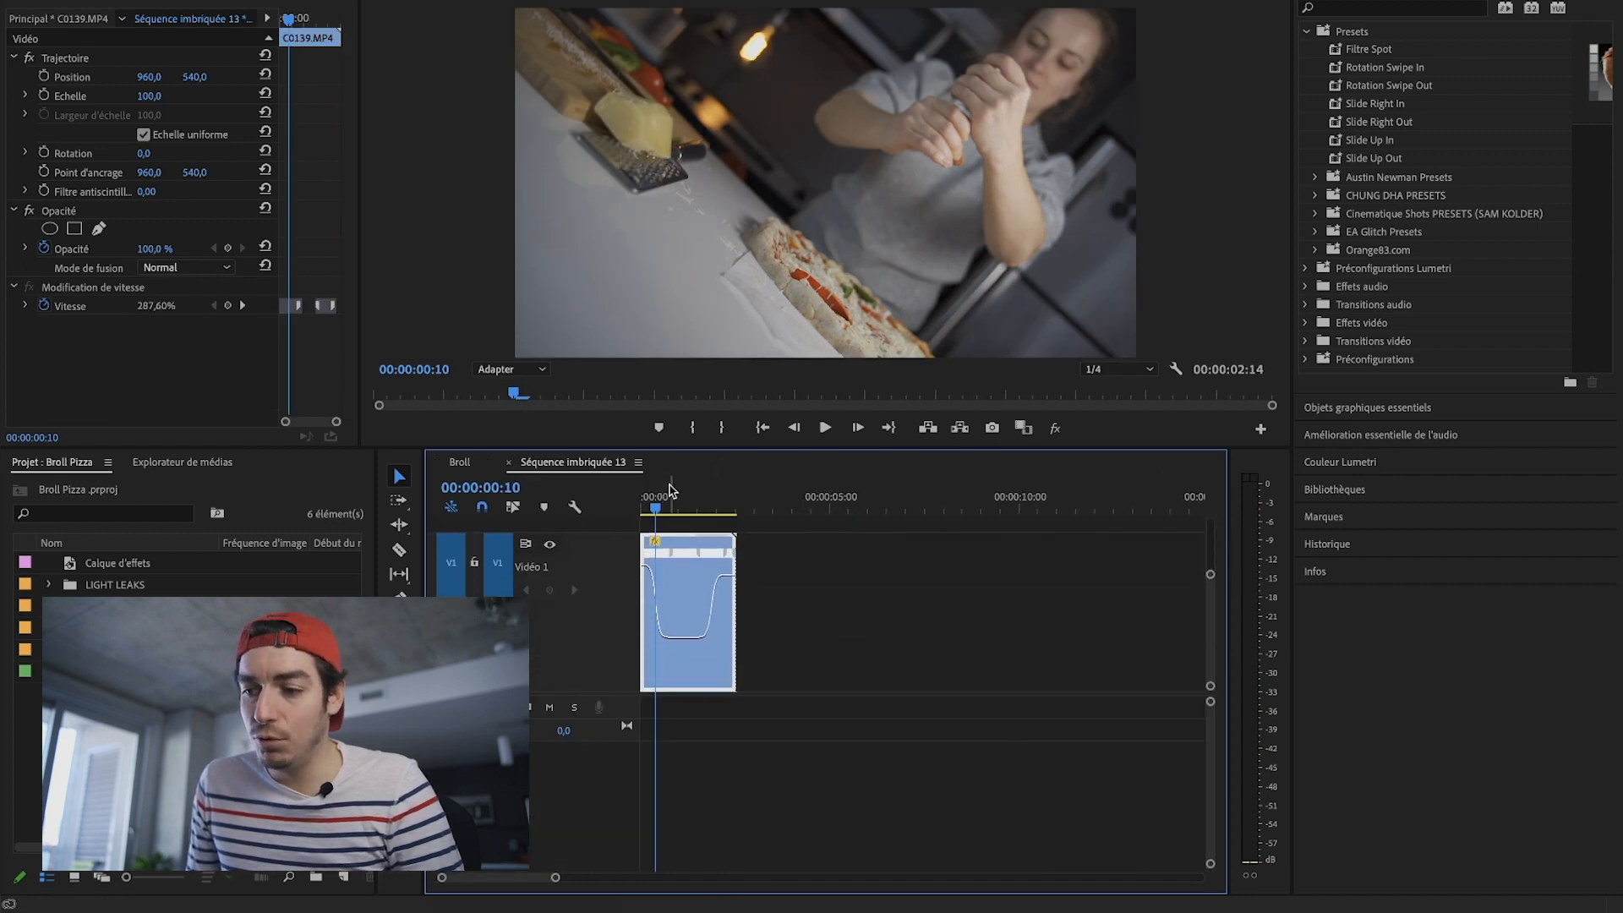
key(space)
key(space)
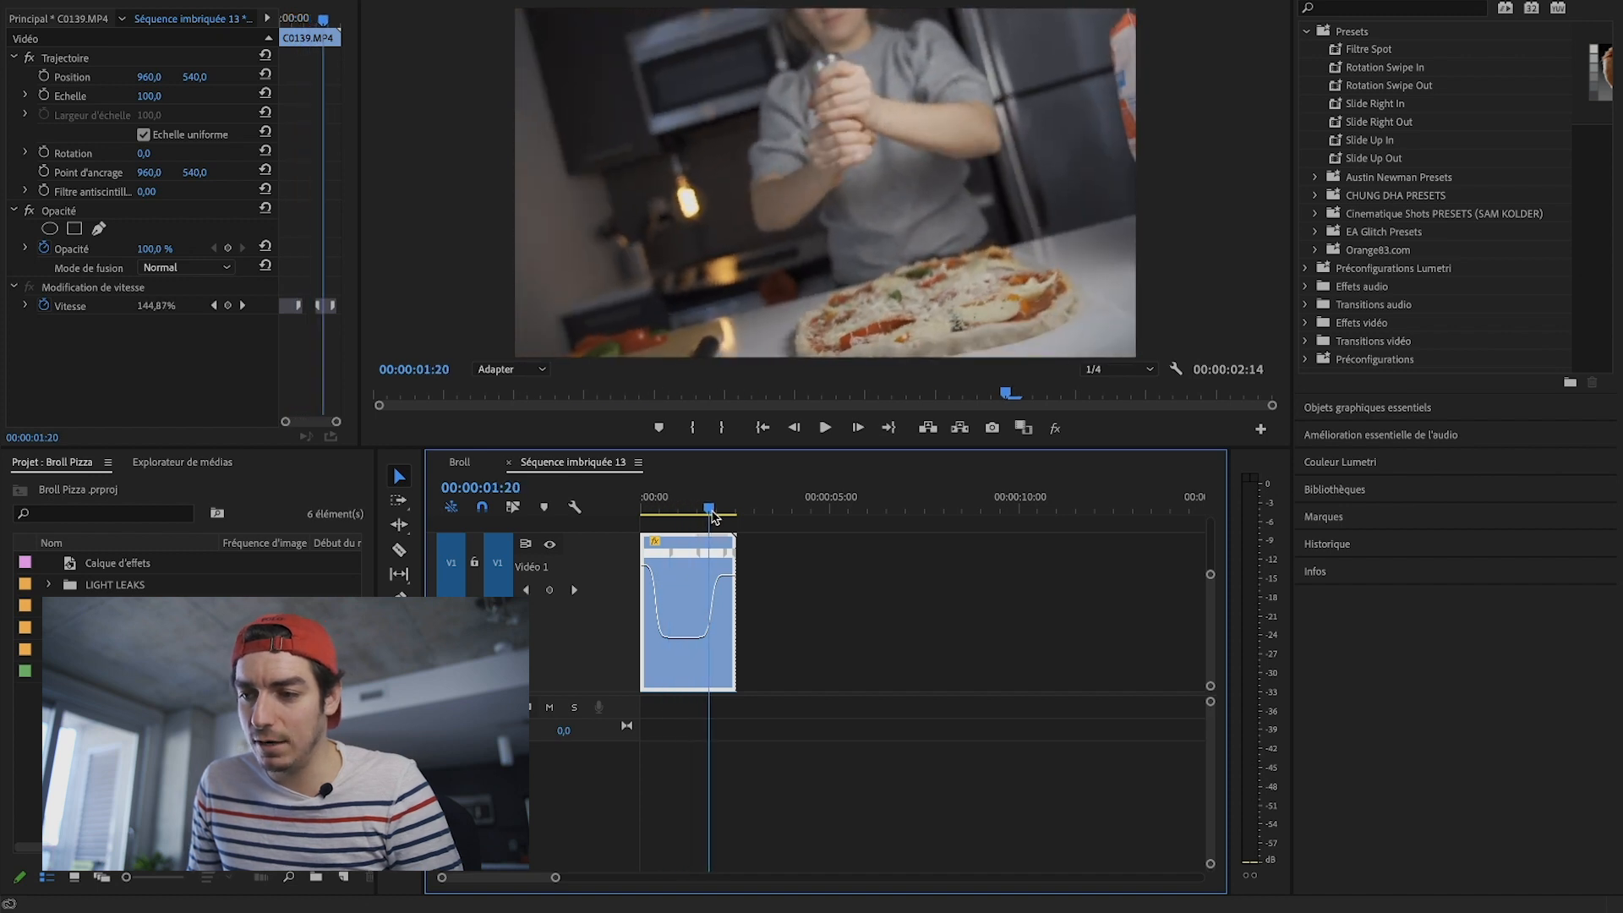
Step: Close the nested sequence and play the transition between the two tilted pizza shots in Broll from 00:00:51:22
click(509, 462)
click(855, 506)
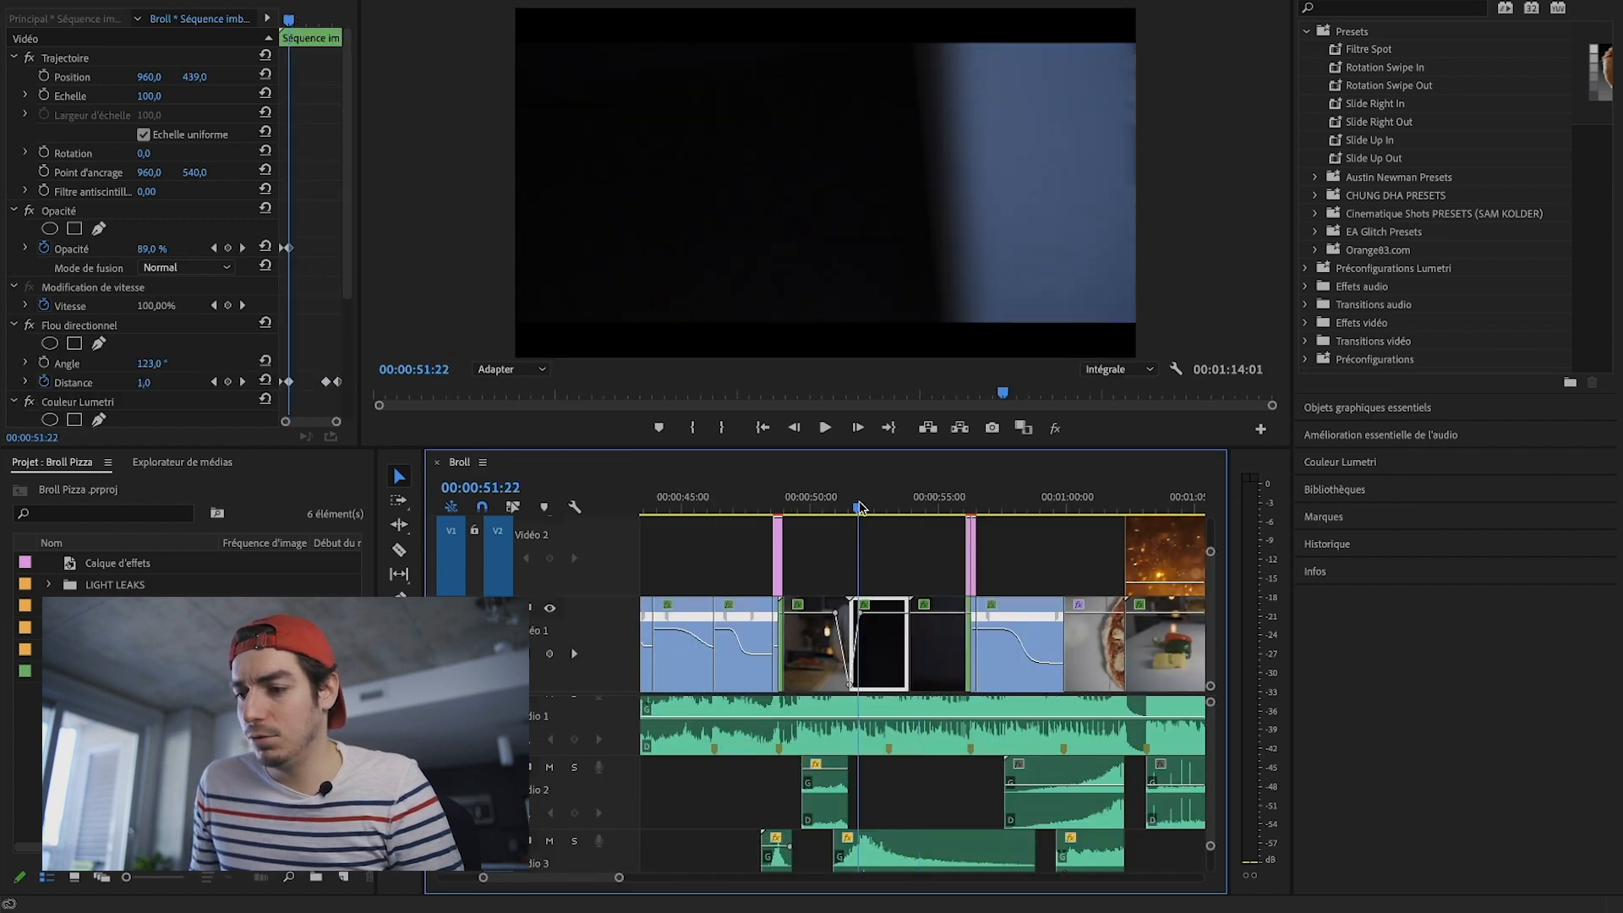
key(space)
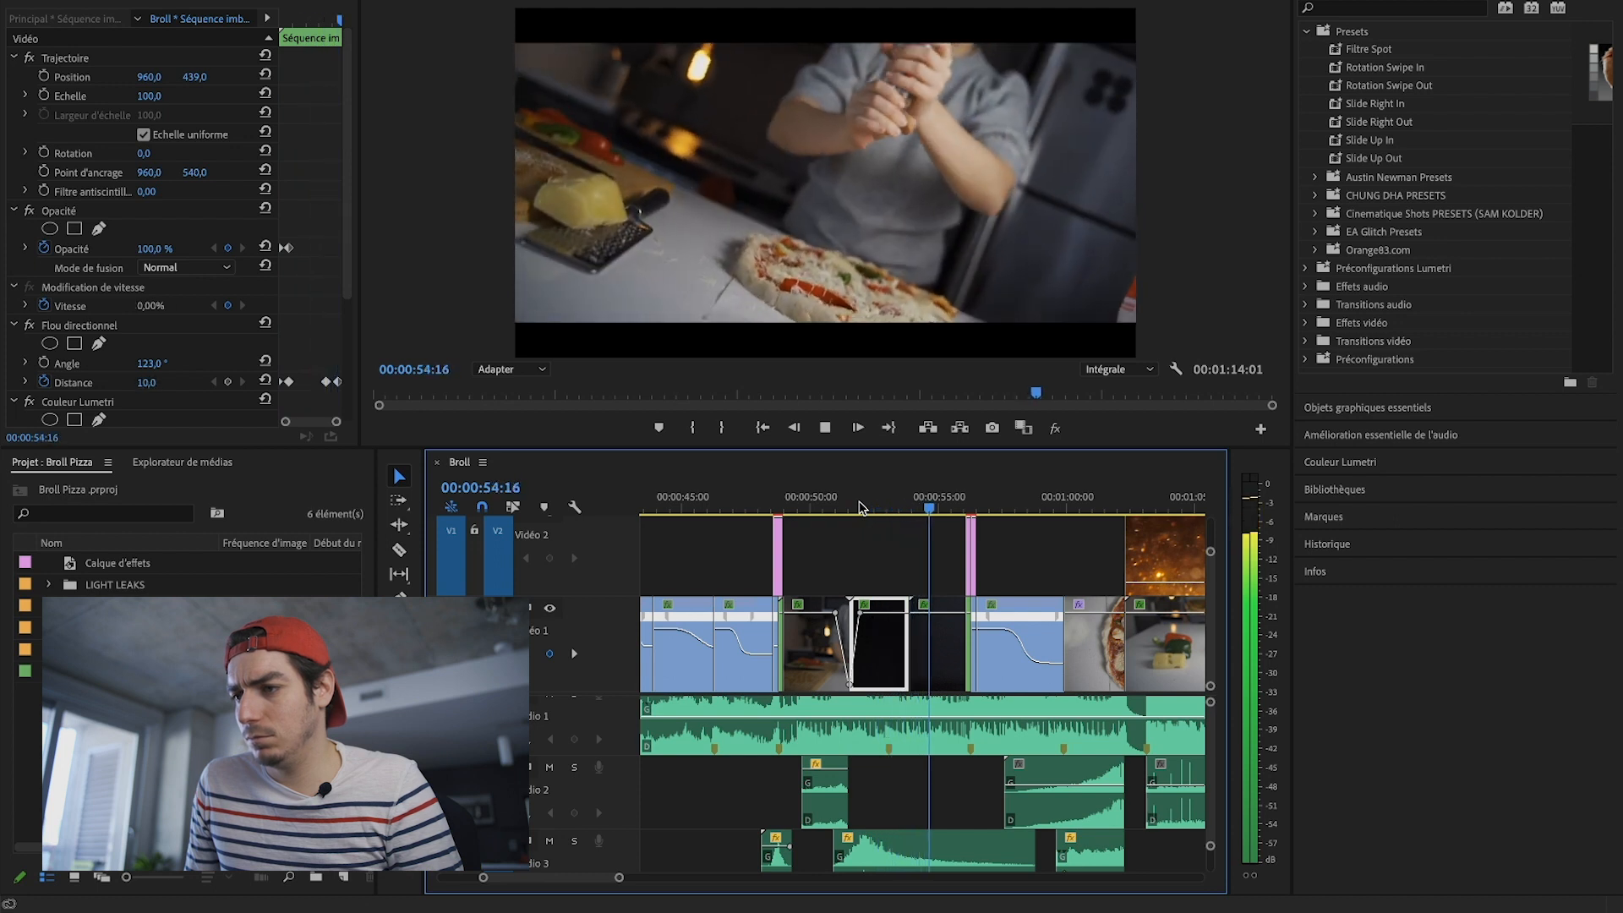
key(space)
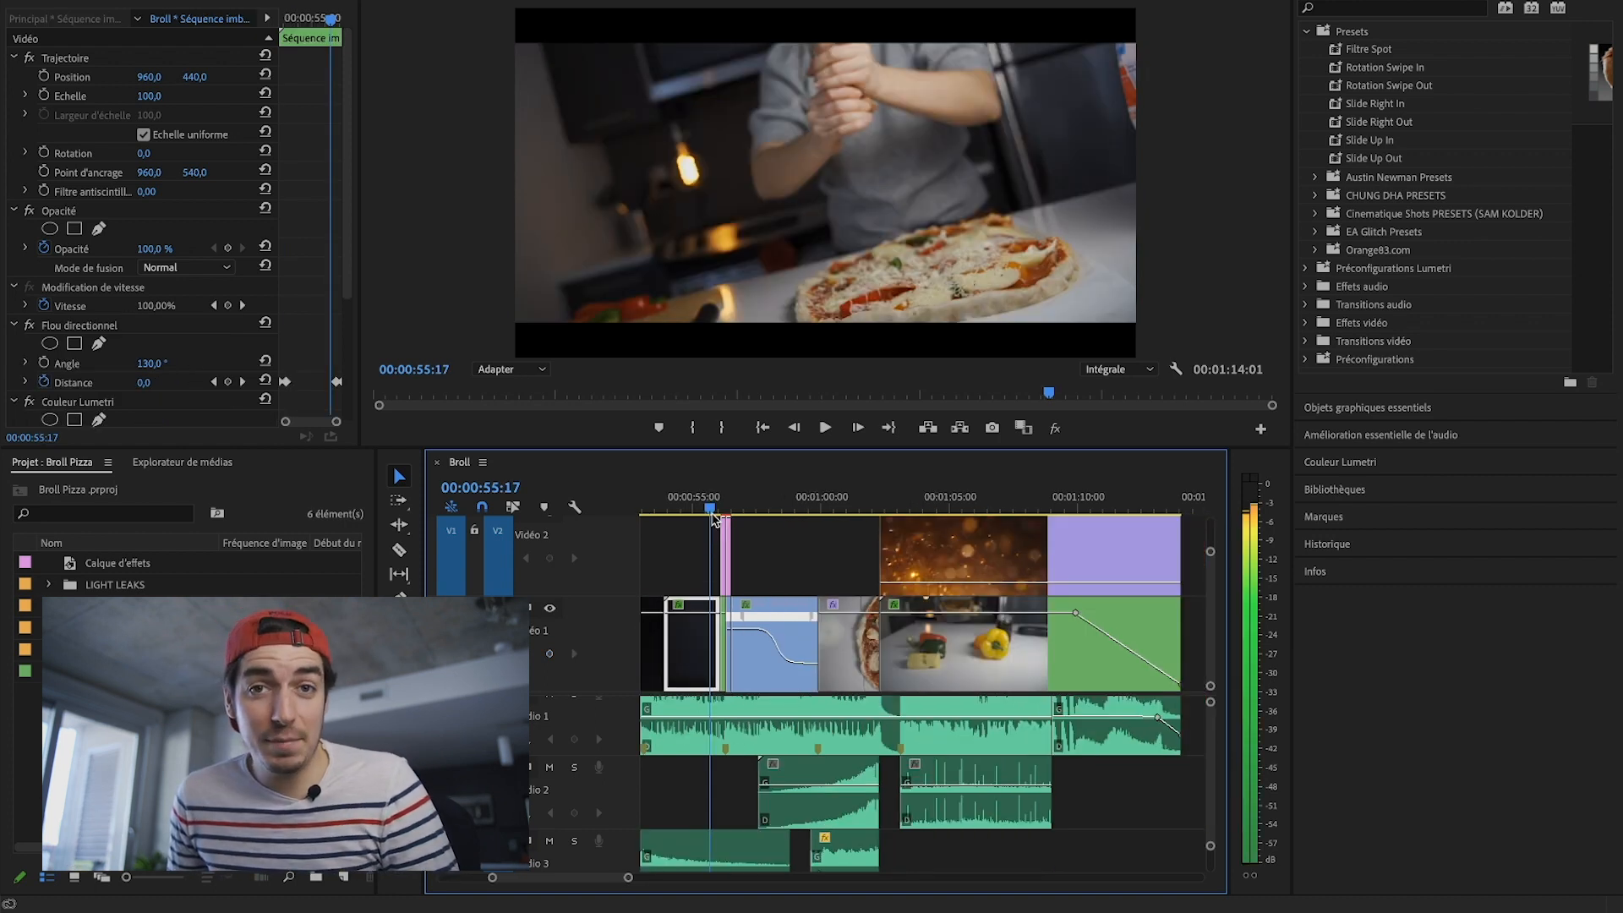
Step: Scrub from 00:00:55:17 through the overhead pizza shot to about 00:01:01:17
drag(713, 517, 790, 533)
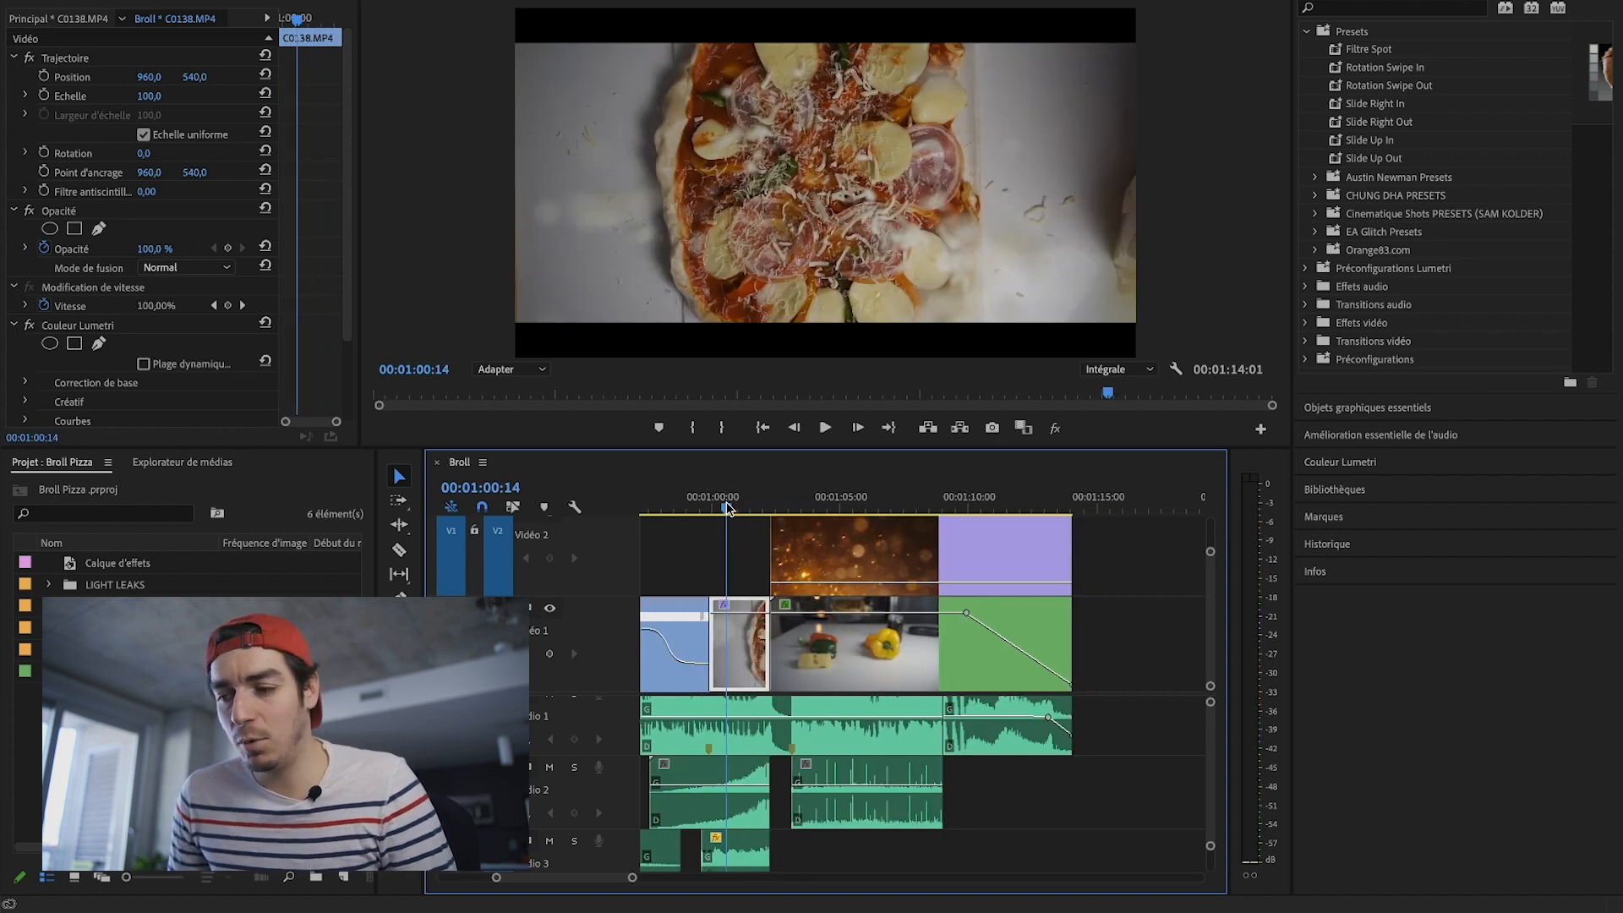
drag(727, 504, 768, 505)
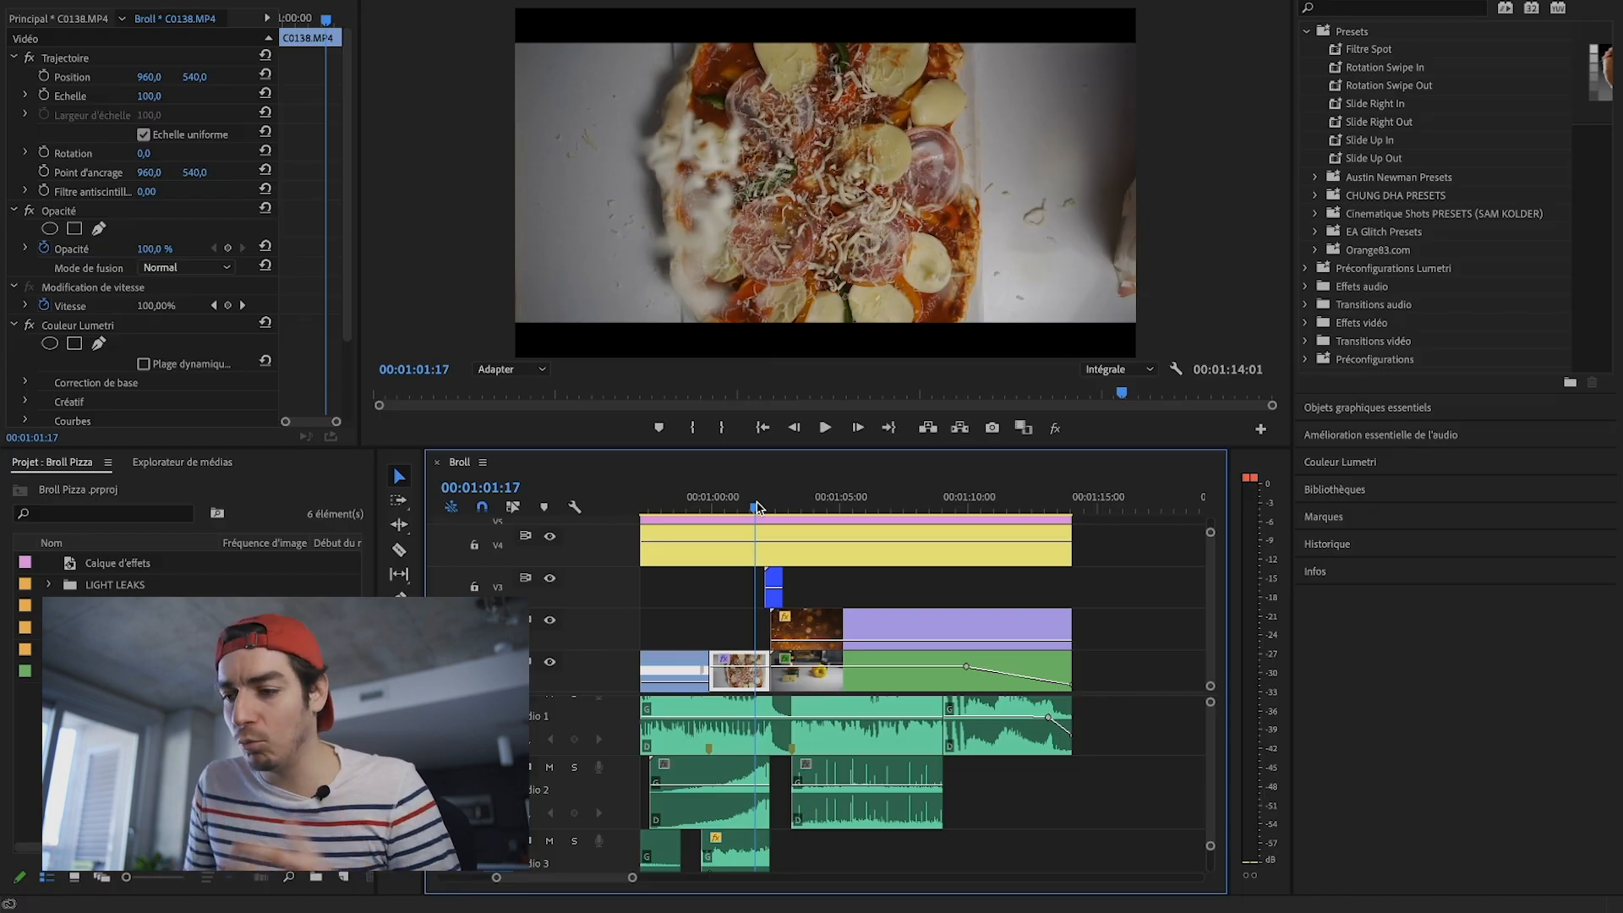
Step: Raise the light leak clip at 00:01:02:11 to 100% opacity and switch its blend mode to Normal
drag(761, 509, 775, 512)
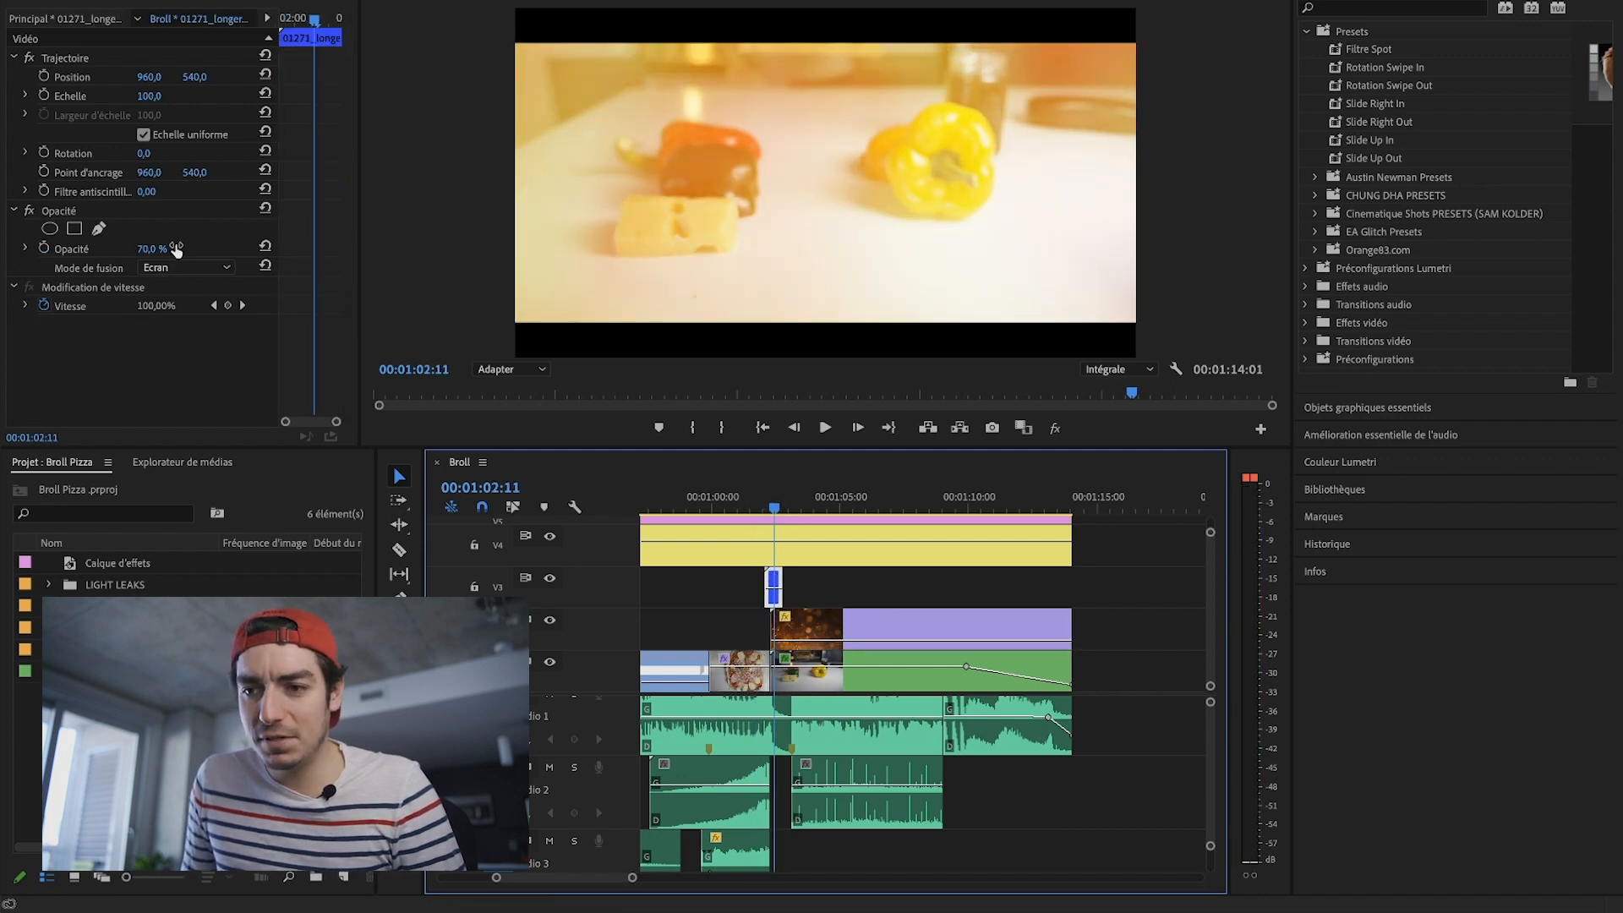
drag(176, 248, 200, 249)
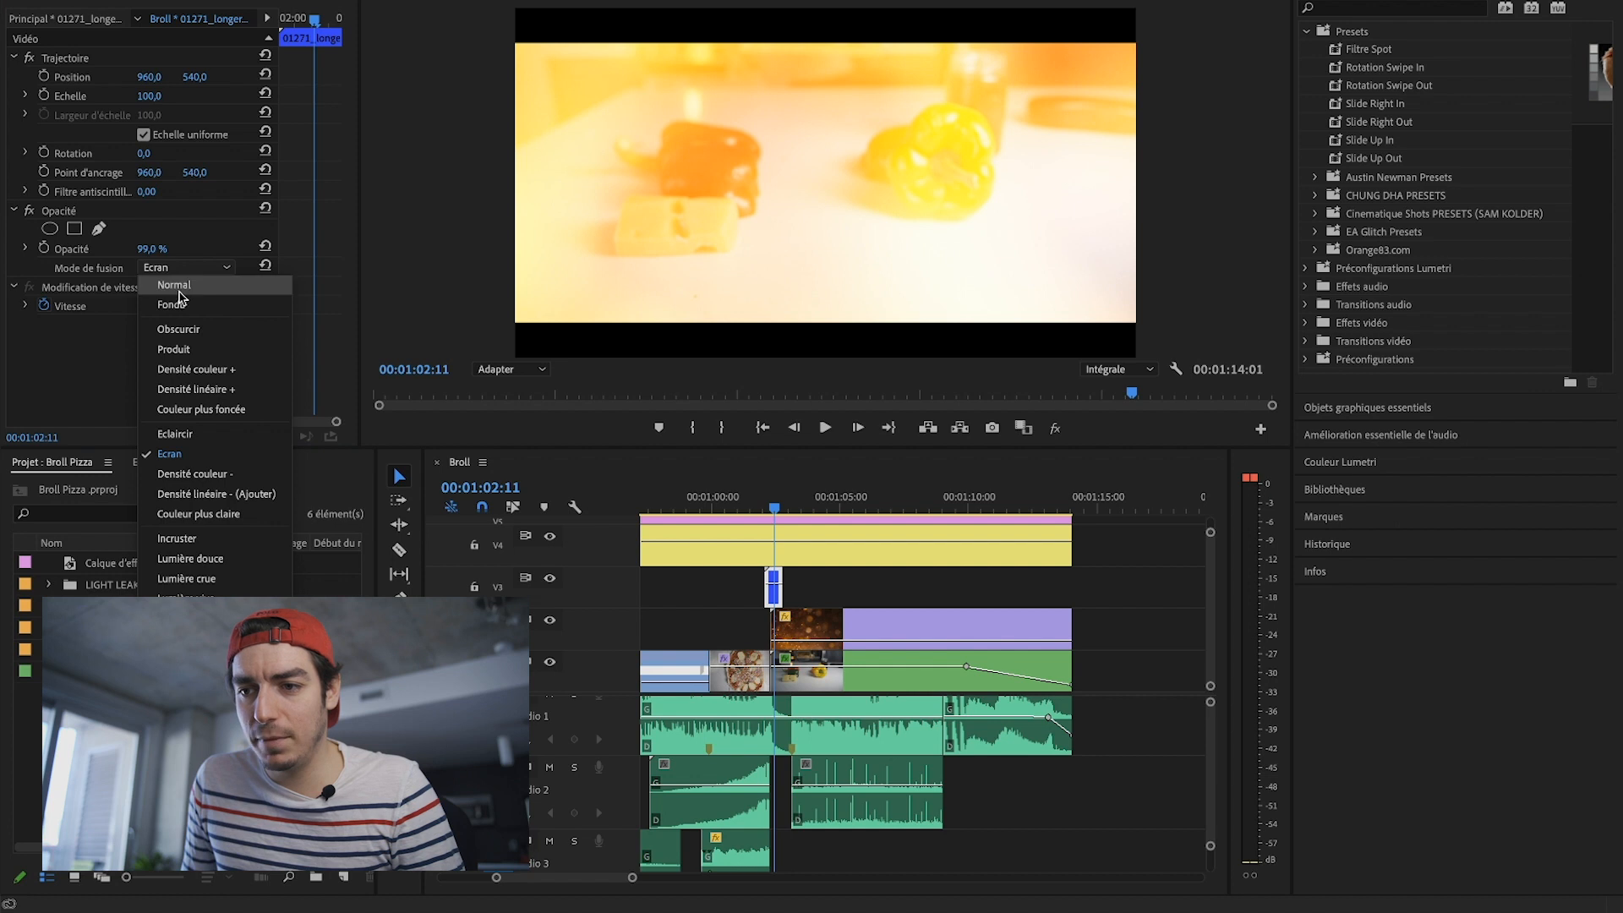
click(177, 286)
drag(775, 509, 778, 507)
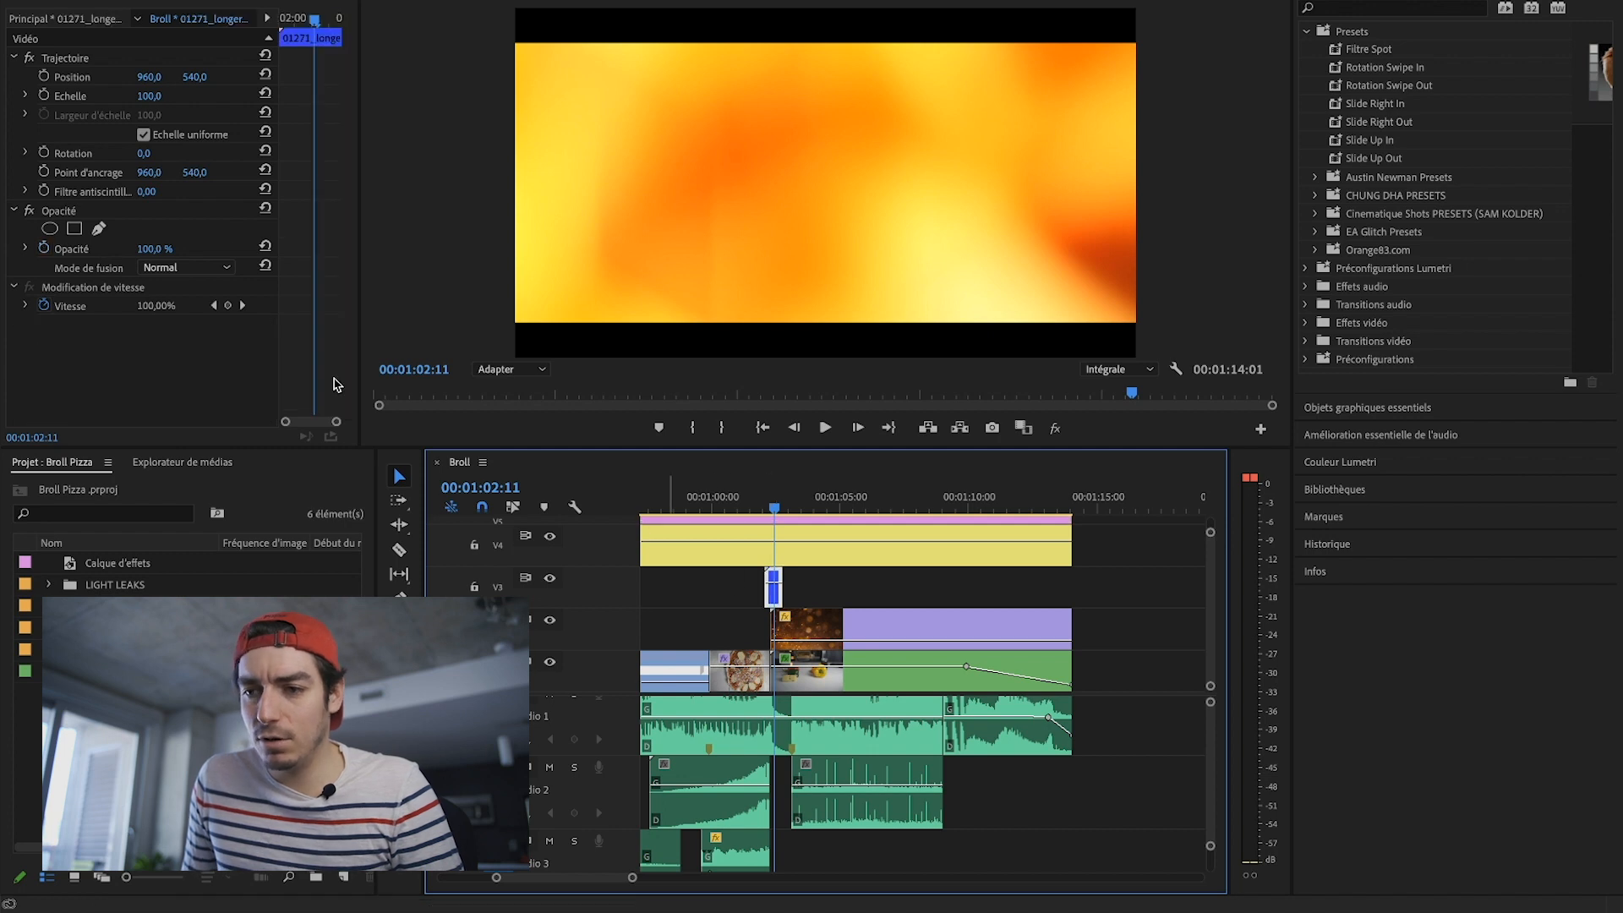
Step: Set the light leak clip's blend mode to Ecran and its opacity to 70%
click(196, 269)
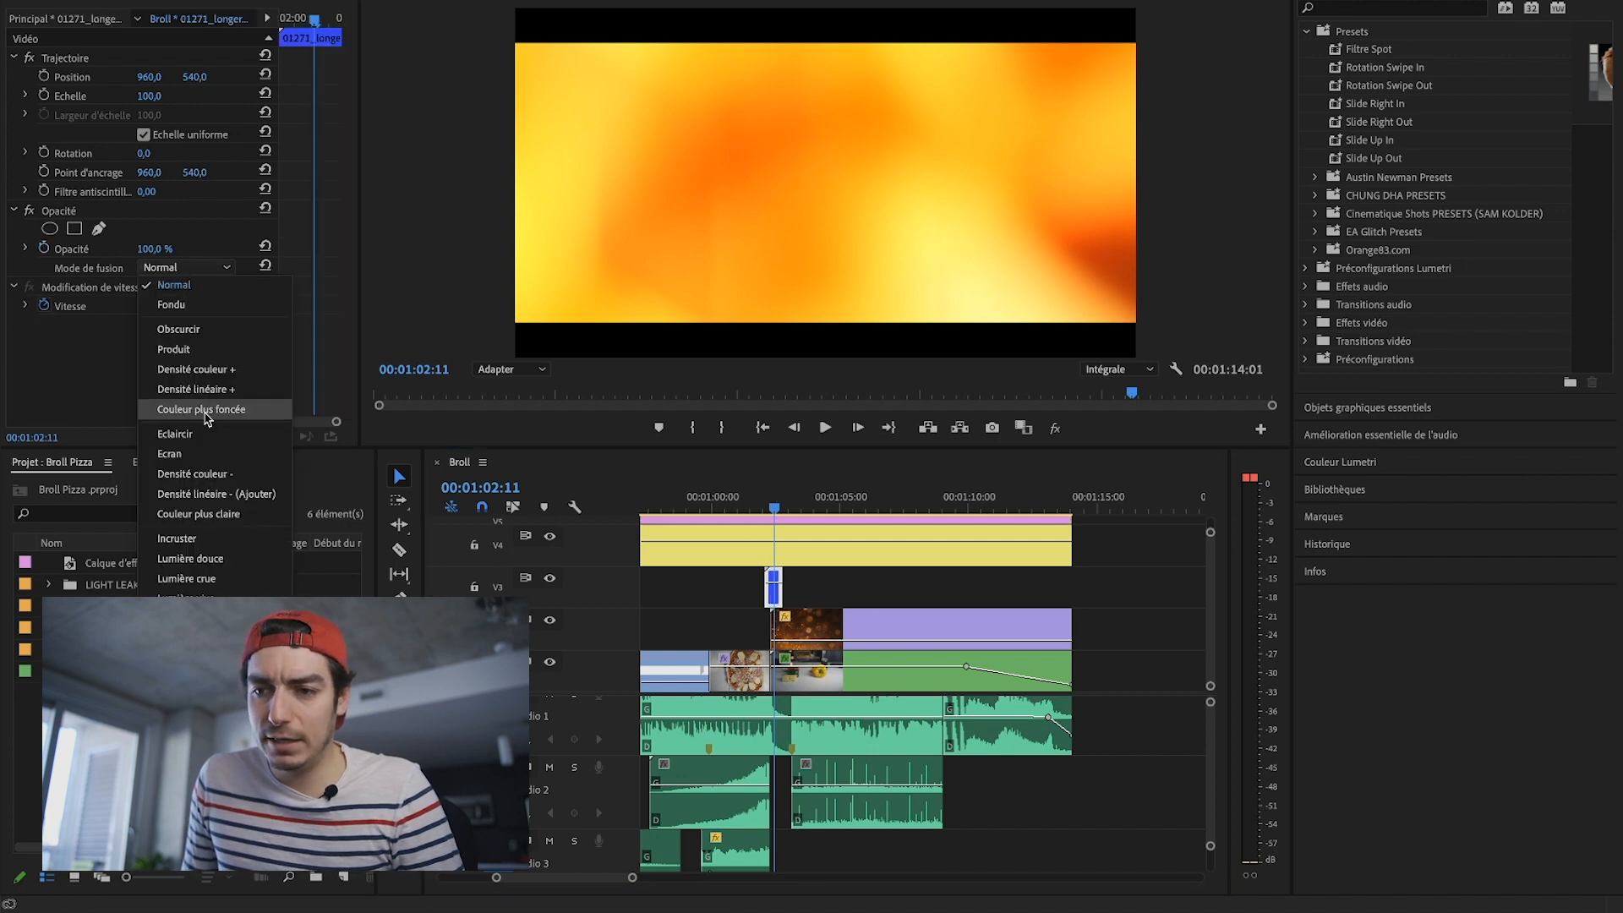
click(193, 457)
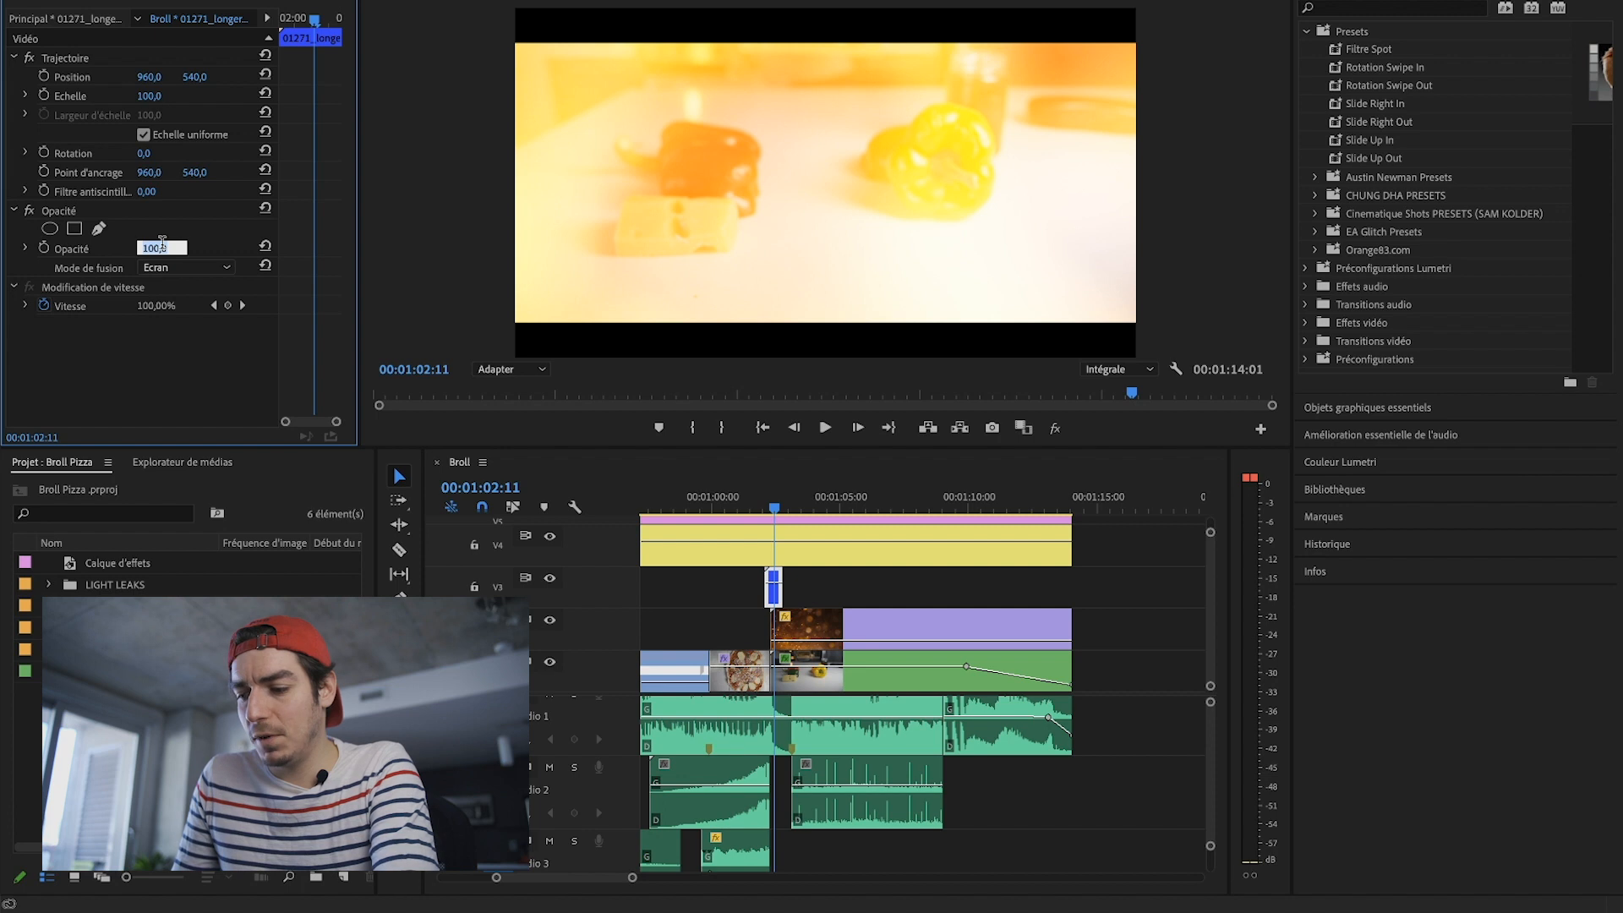
text(70)
key(Return)
Step: Play the light leak transition from 00:01:01:06 into the final pizza shot, stopping around 00:01:05:03
drag(767, 491, 746, 495)
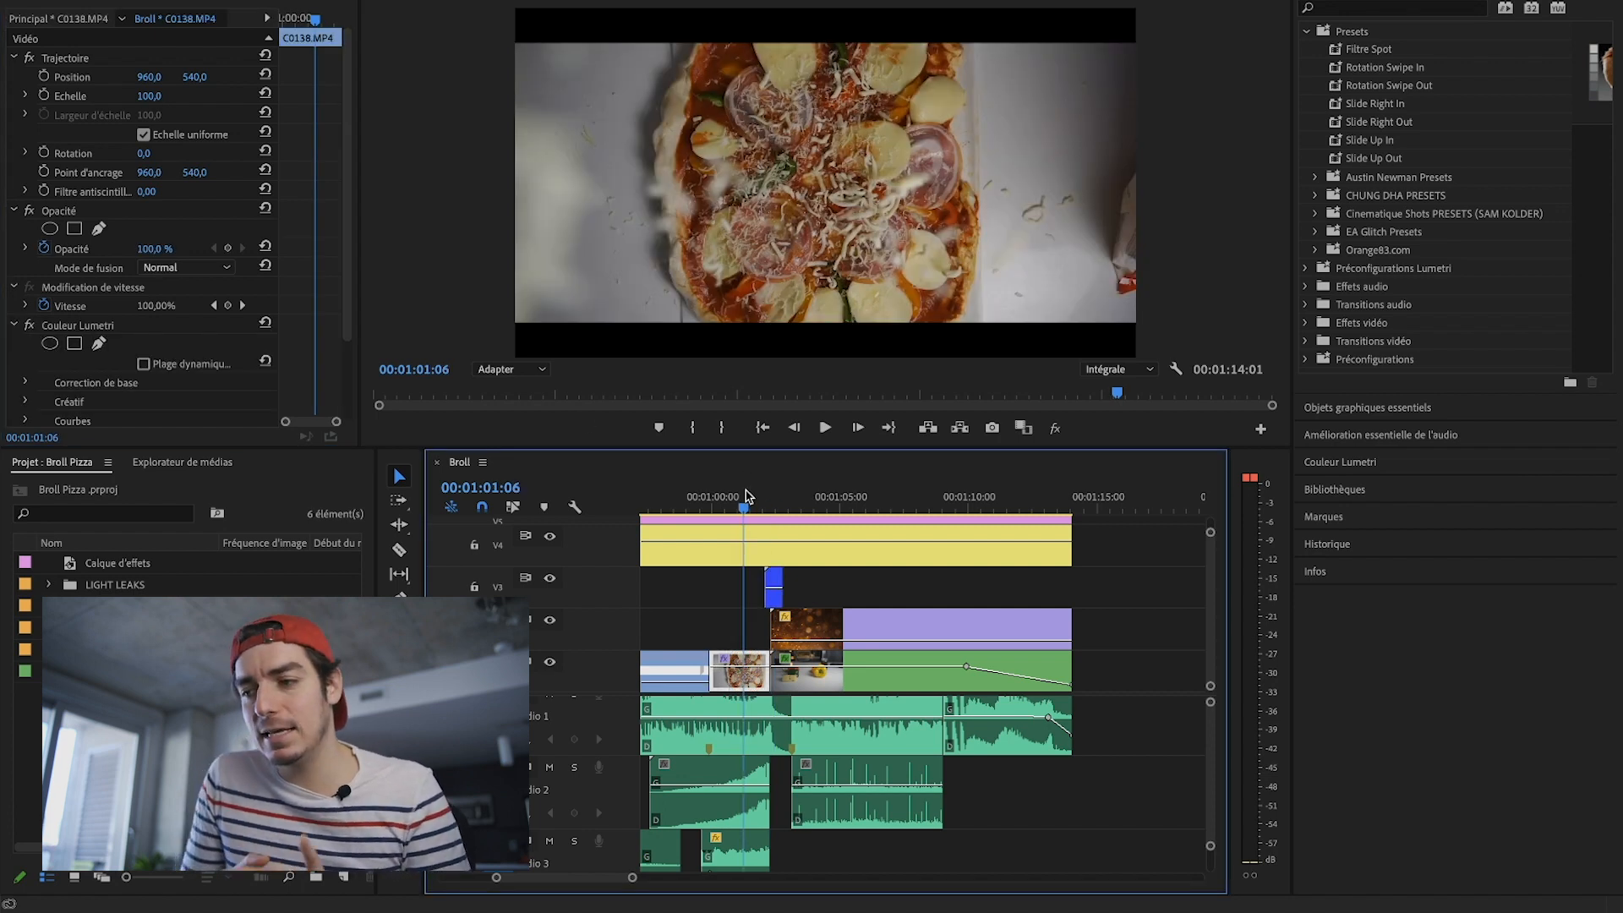
key(space)
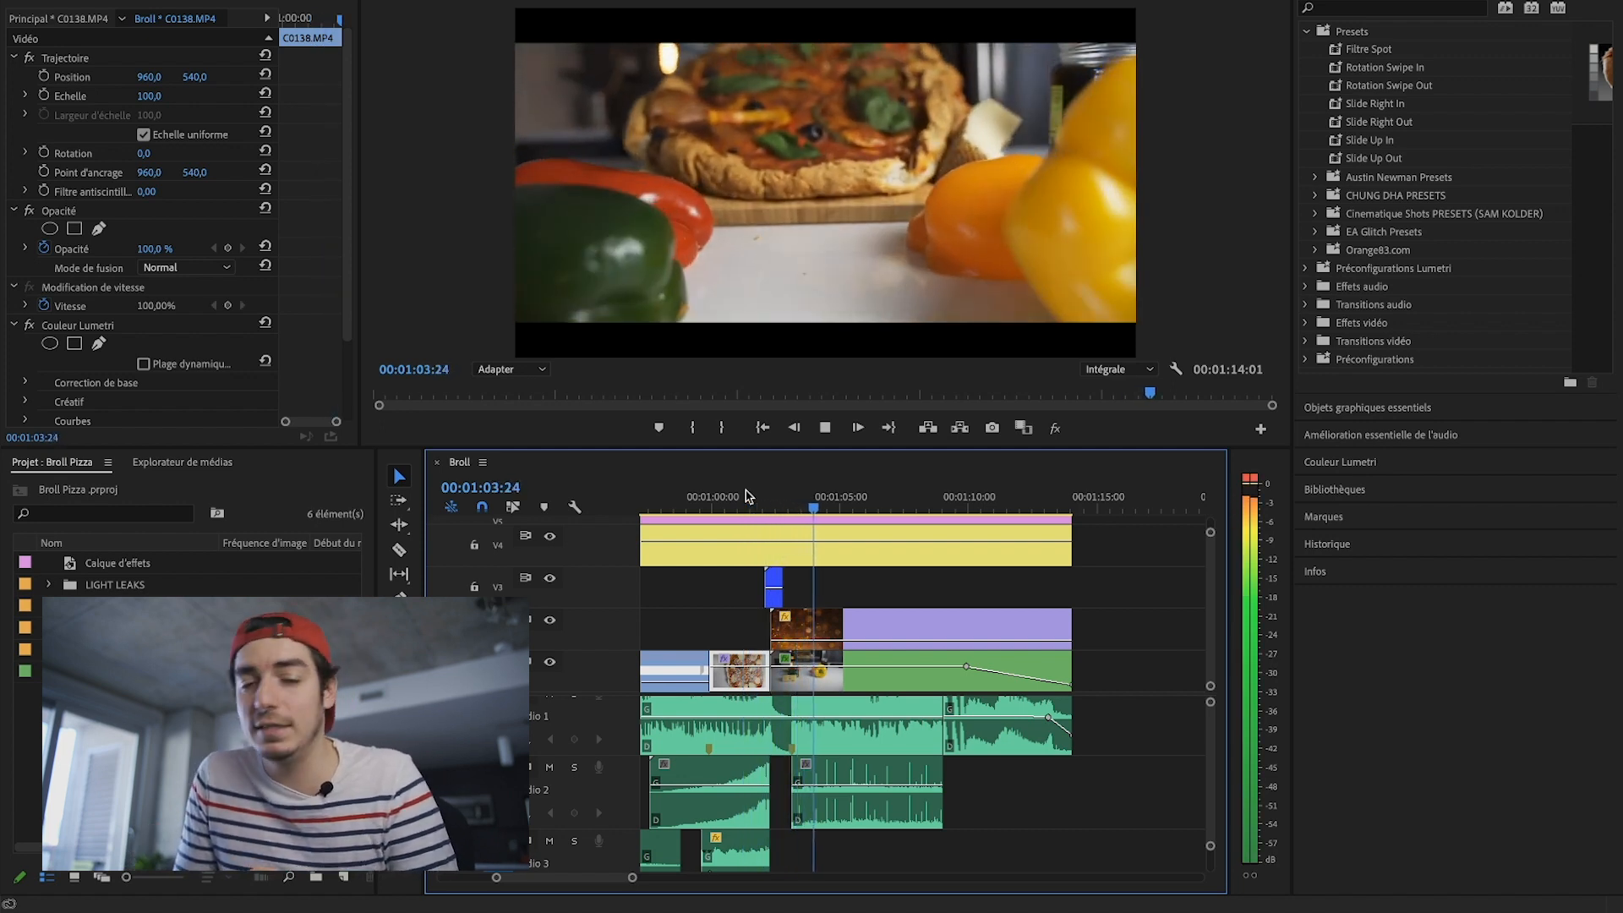
key(space)
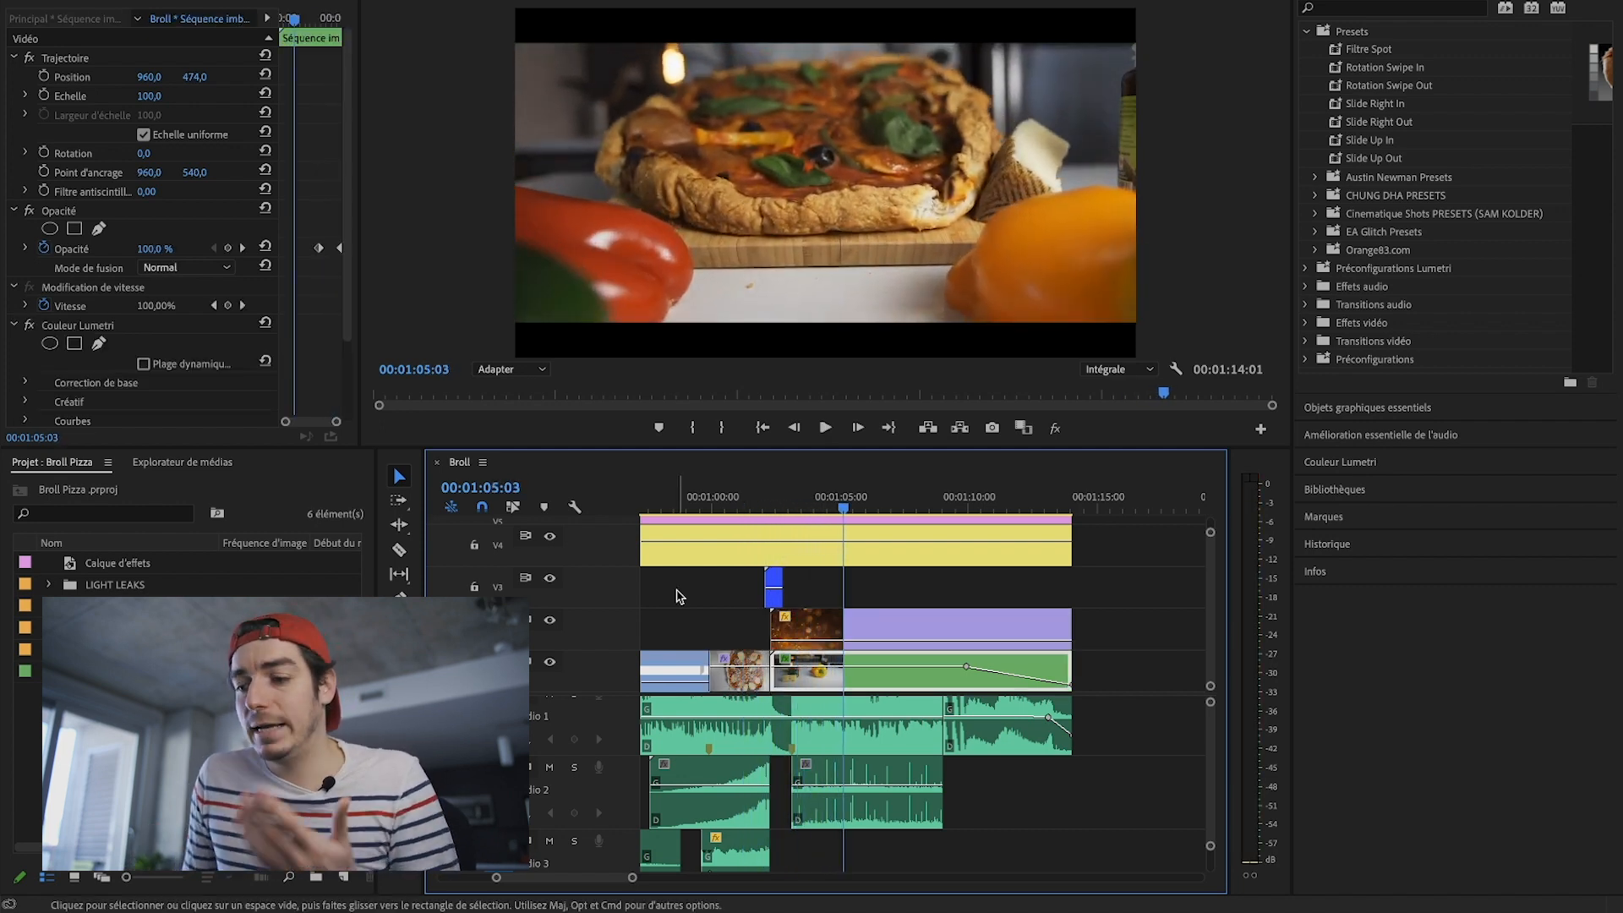
Step: Open the final pizza shot's nested sequence, enlarge its video track to show the speed ramp and scrub back to the start
double_click(857, 669)
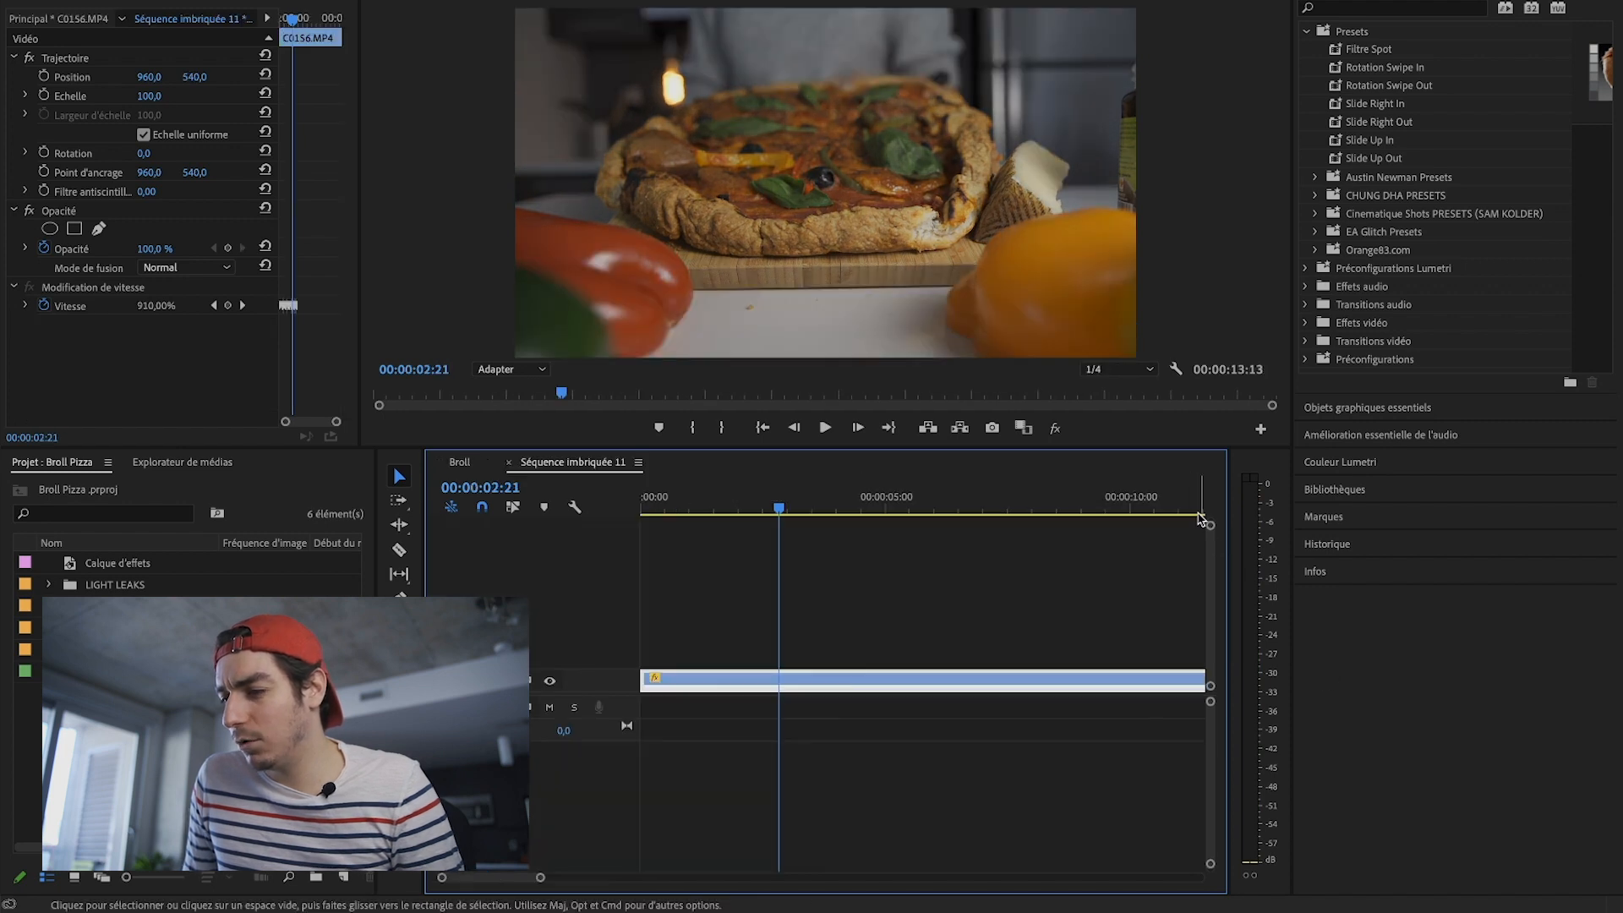
drag(1210, 527, 1214, 558)
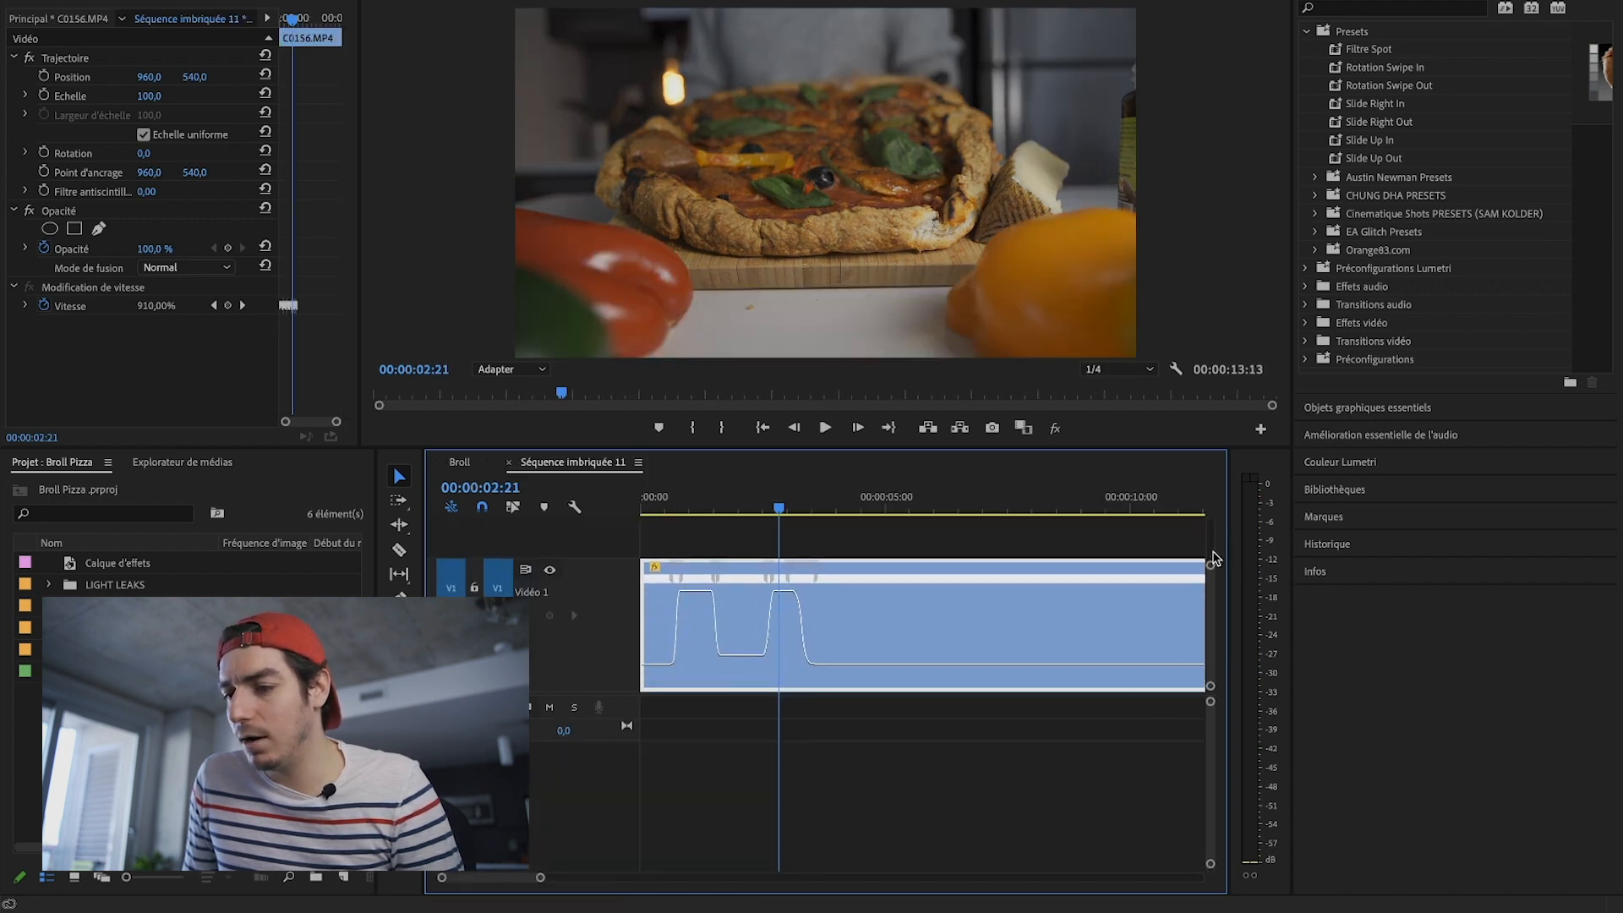
drag(654, 501, 619, 506)
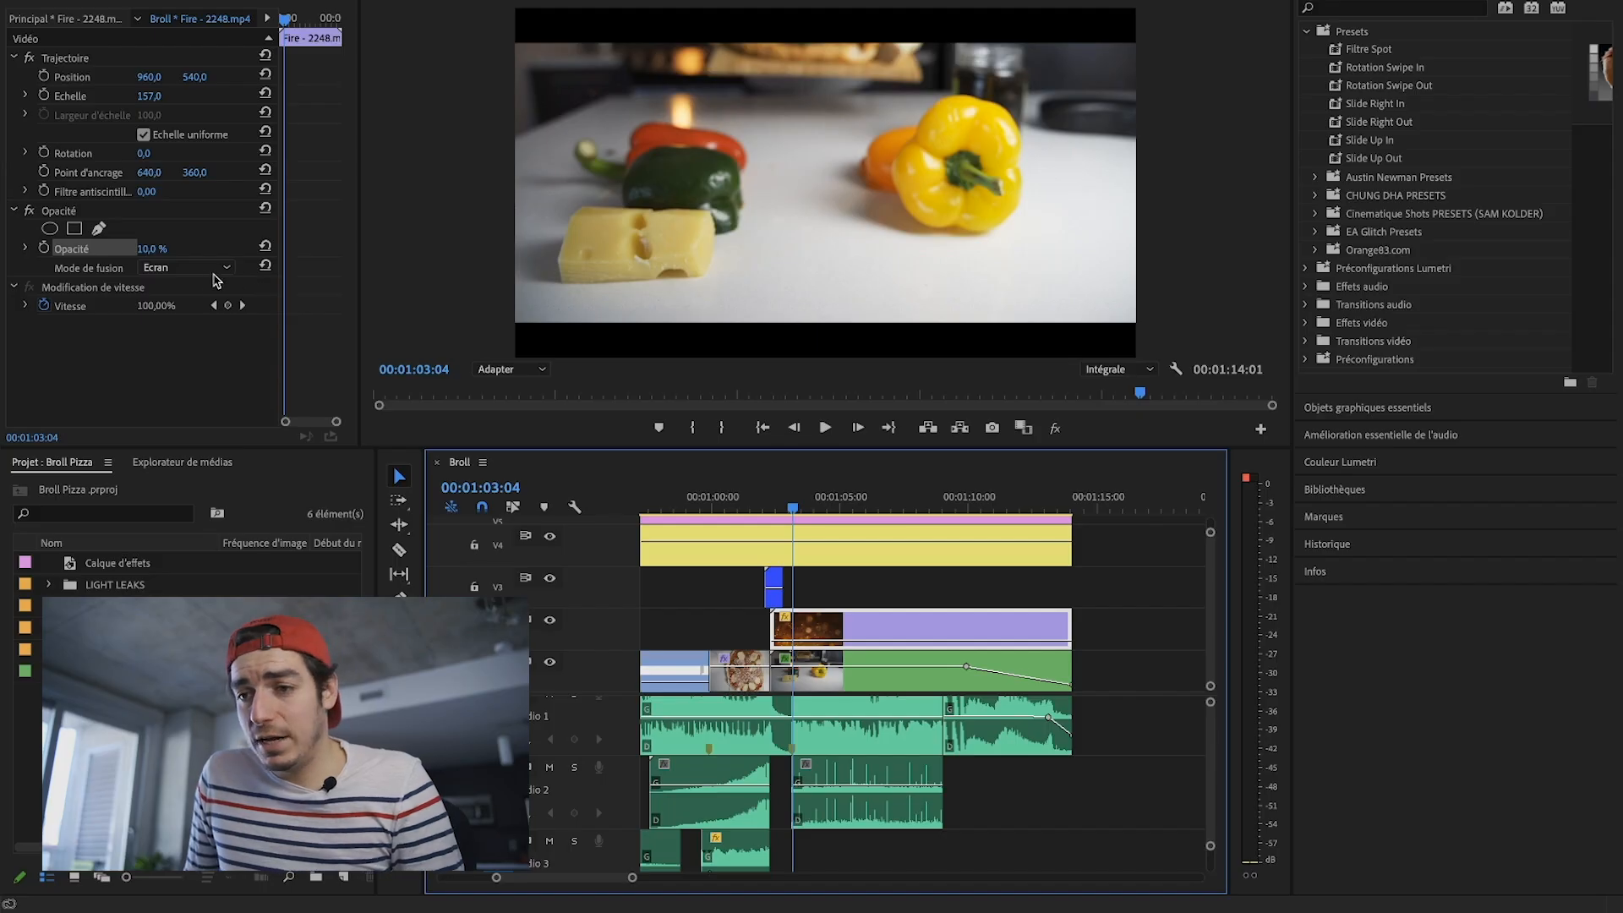
Step: Switch the Fire overlay clip to Normal blend mode at 100% opacity and play the sparks footage
click(202, 268)
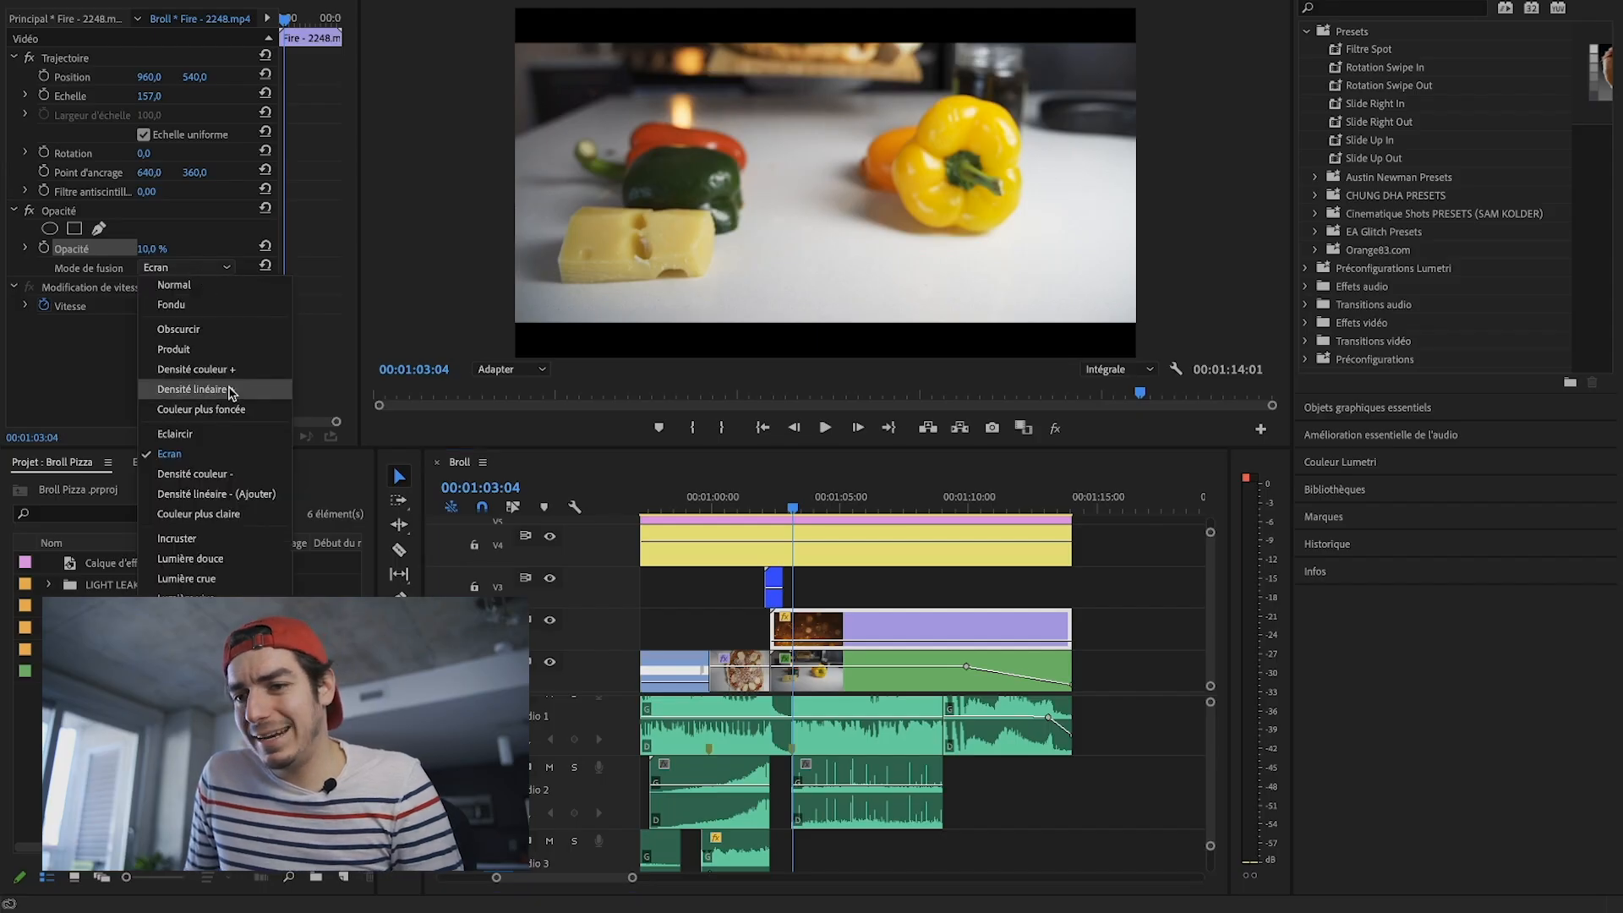
click(185, 289)
drag(152, 249, 228, 248)
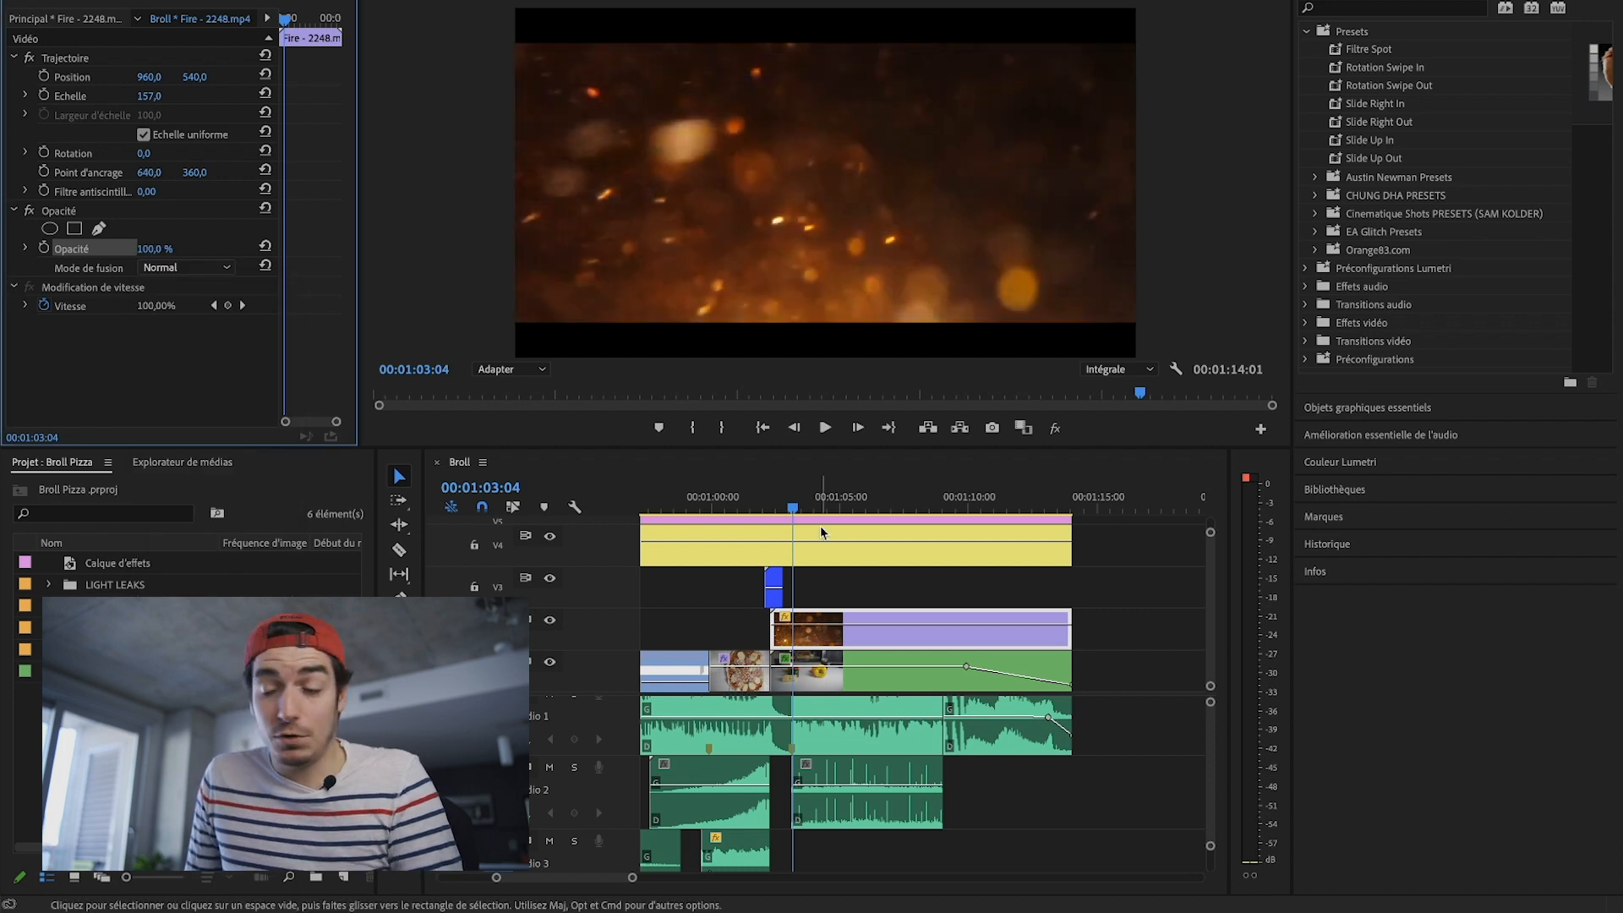
click(763, 501)
key(space)
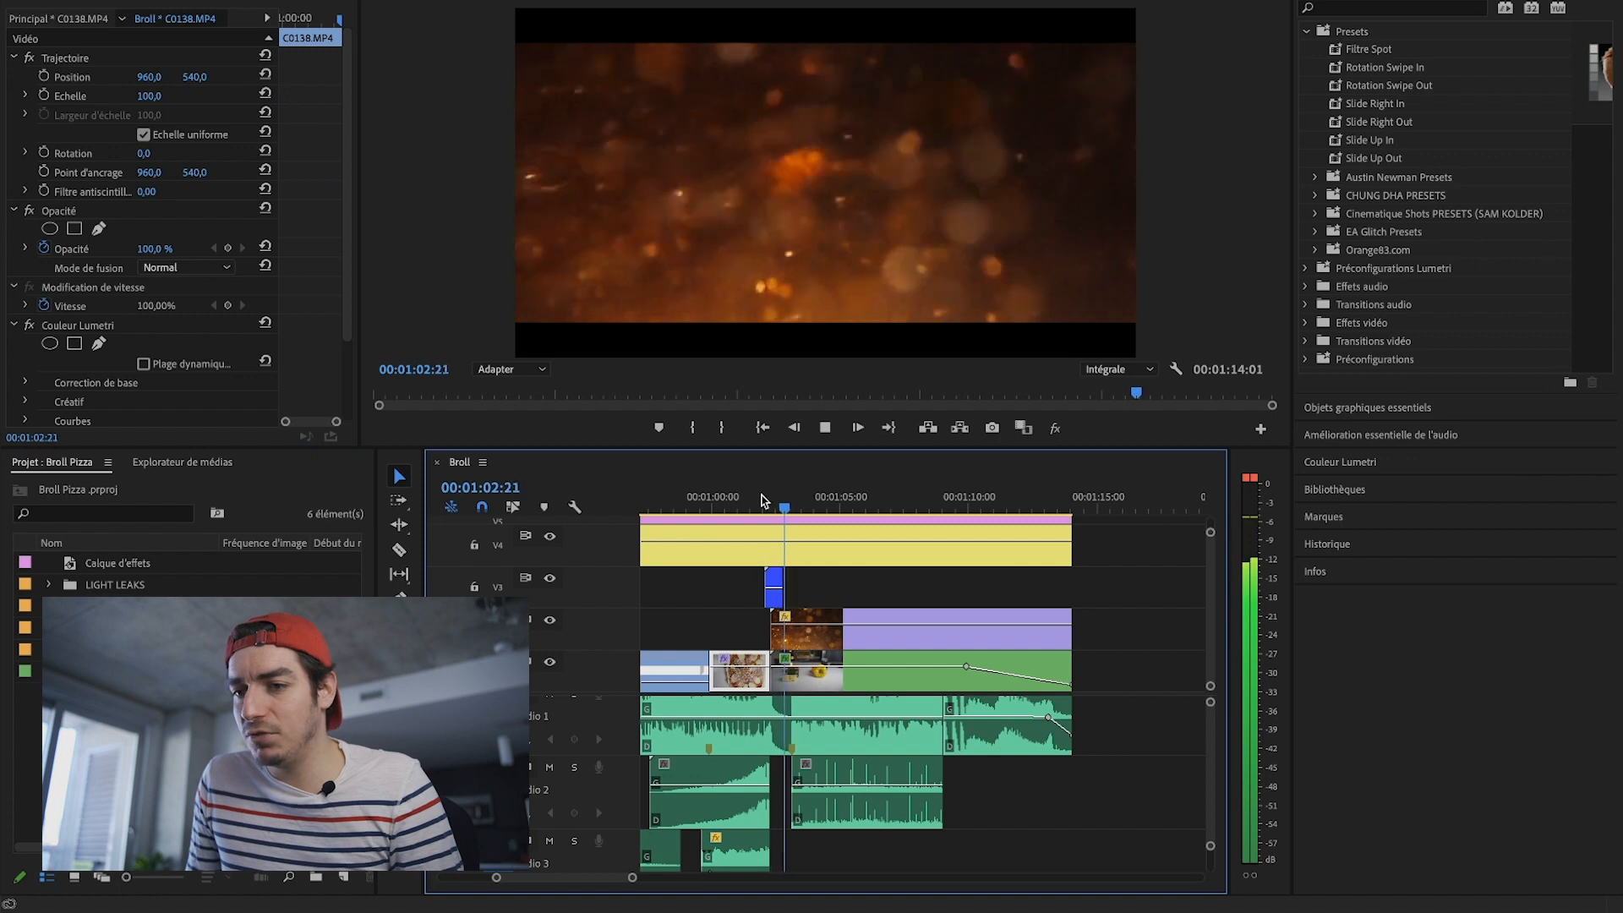
Step: Set the Fire overlay clip's blend mode to Ecran and opacity to 10%, and play the final pizza shot with it
click(807, 630)
click(186, 267)
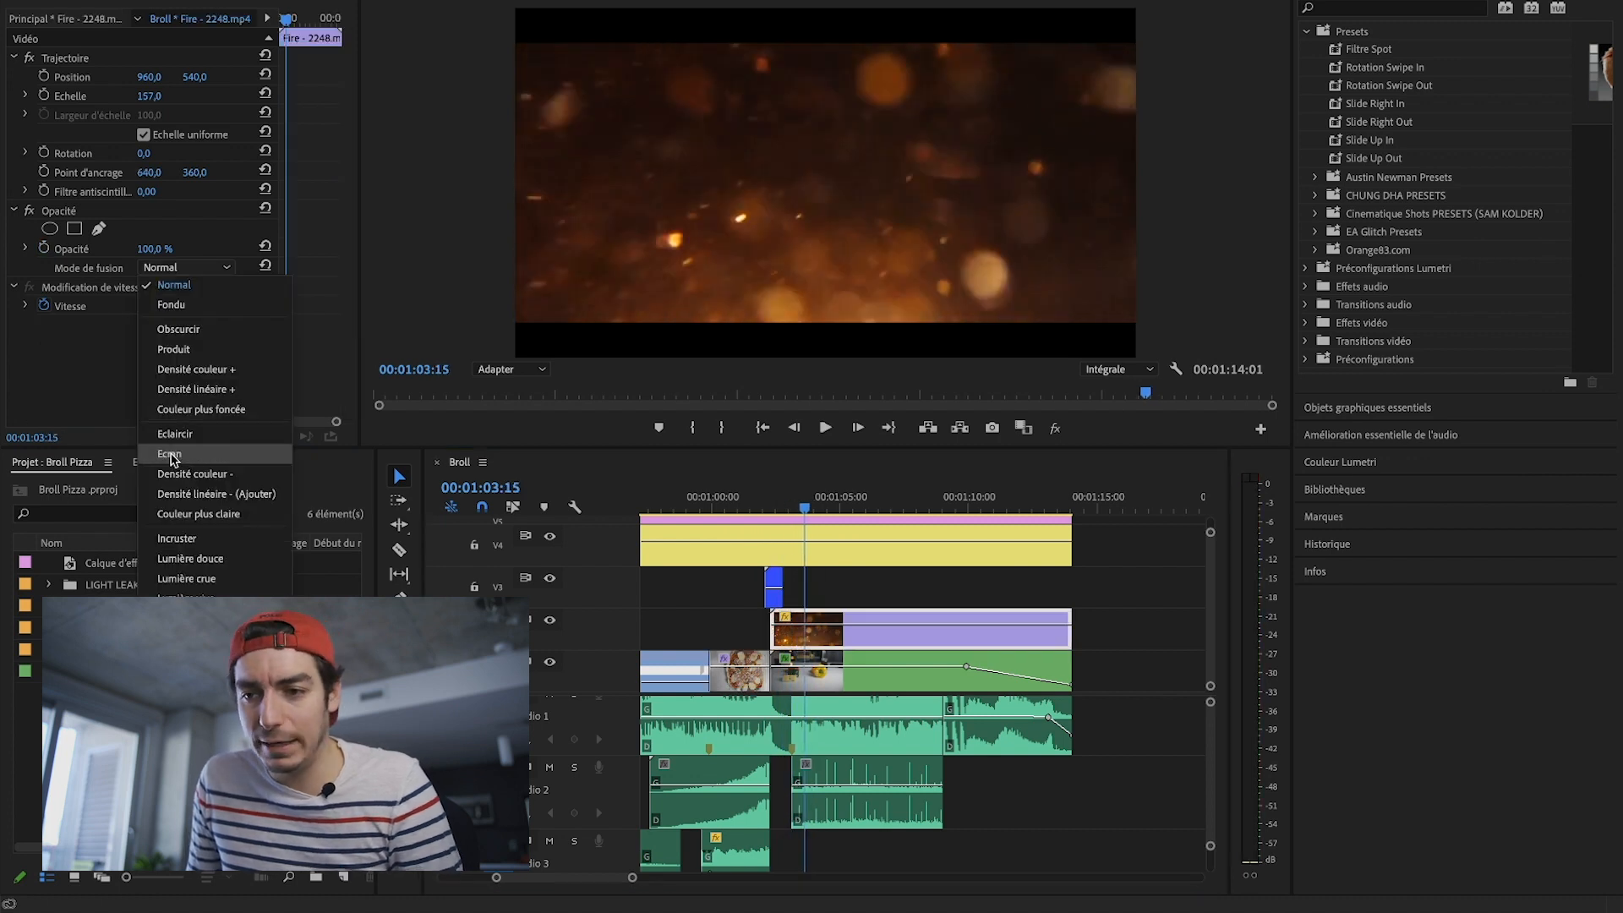
click(172, 456)
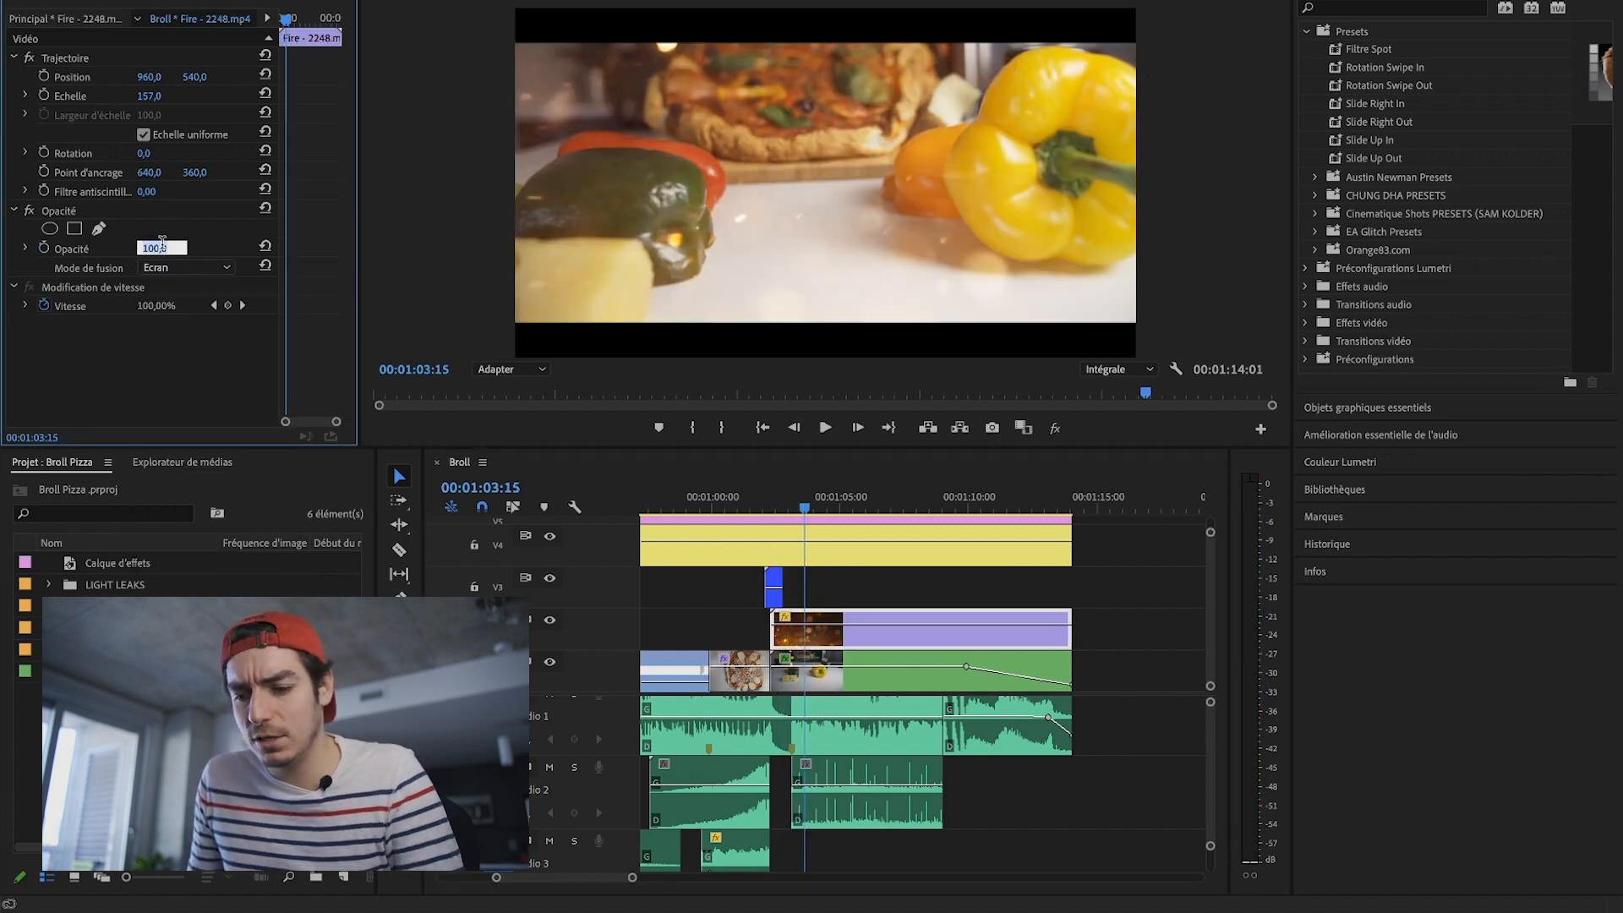
text(10)
key(Return)
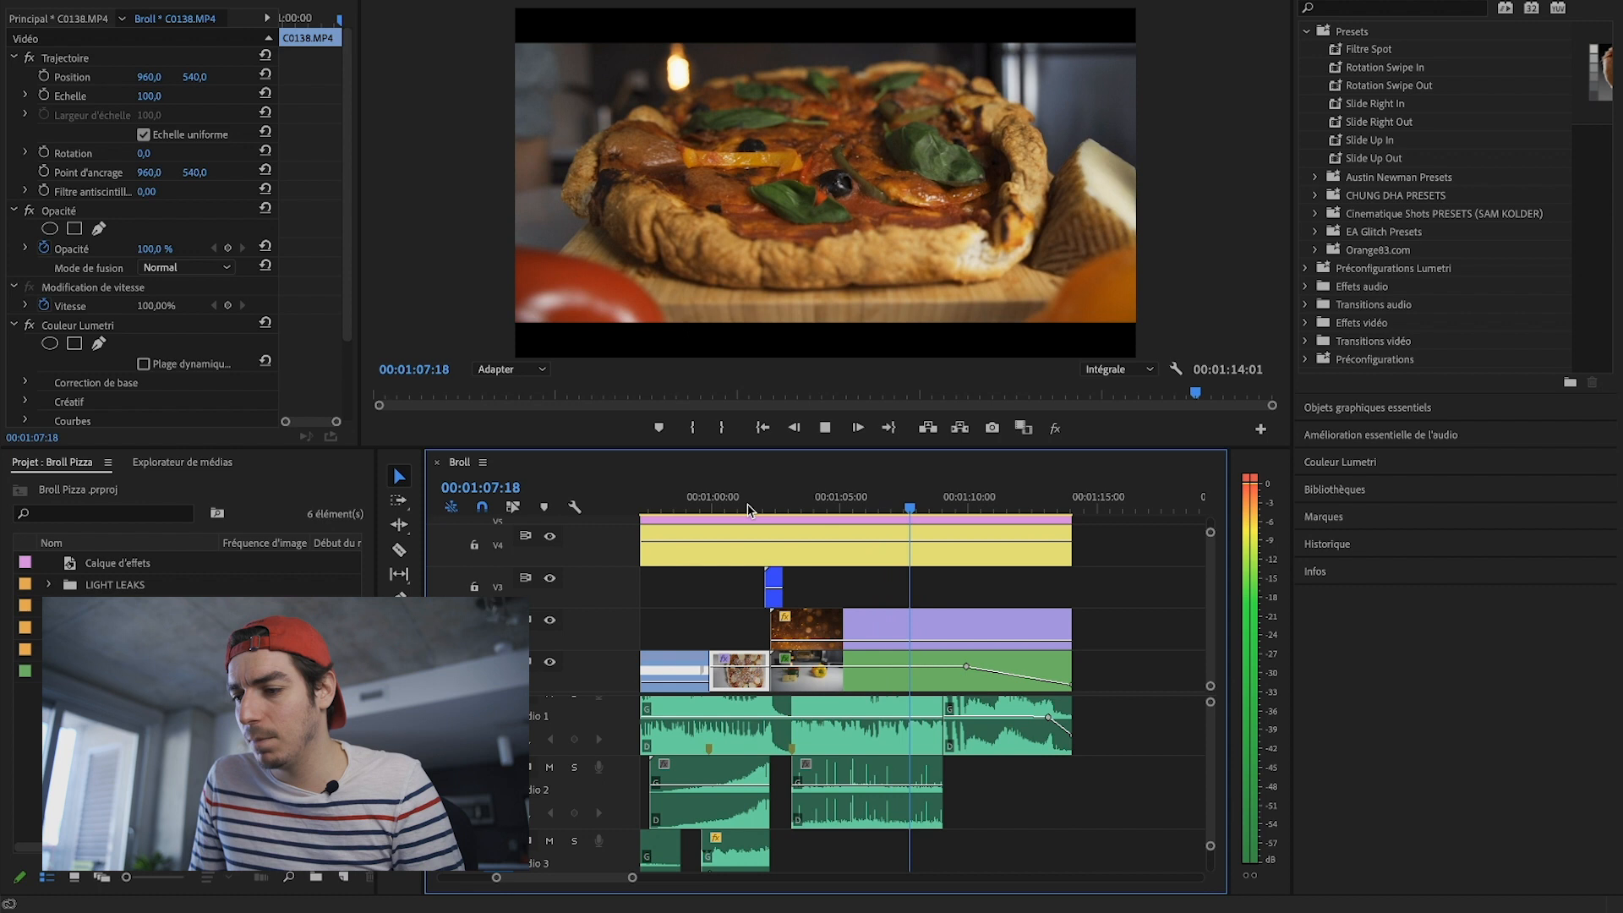
key(space)
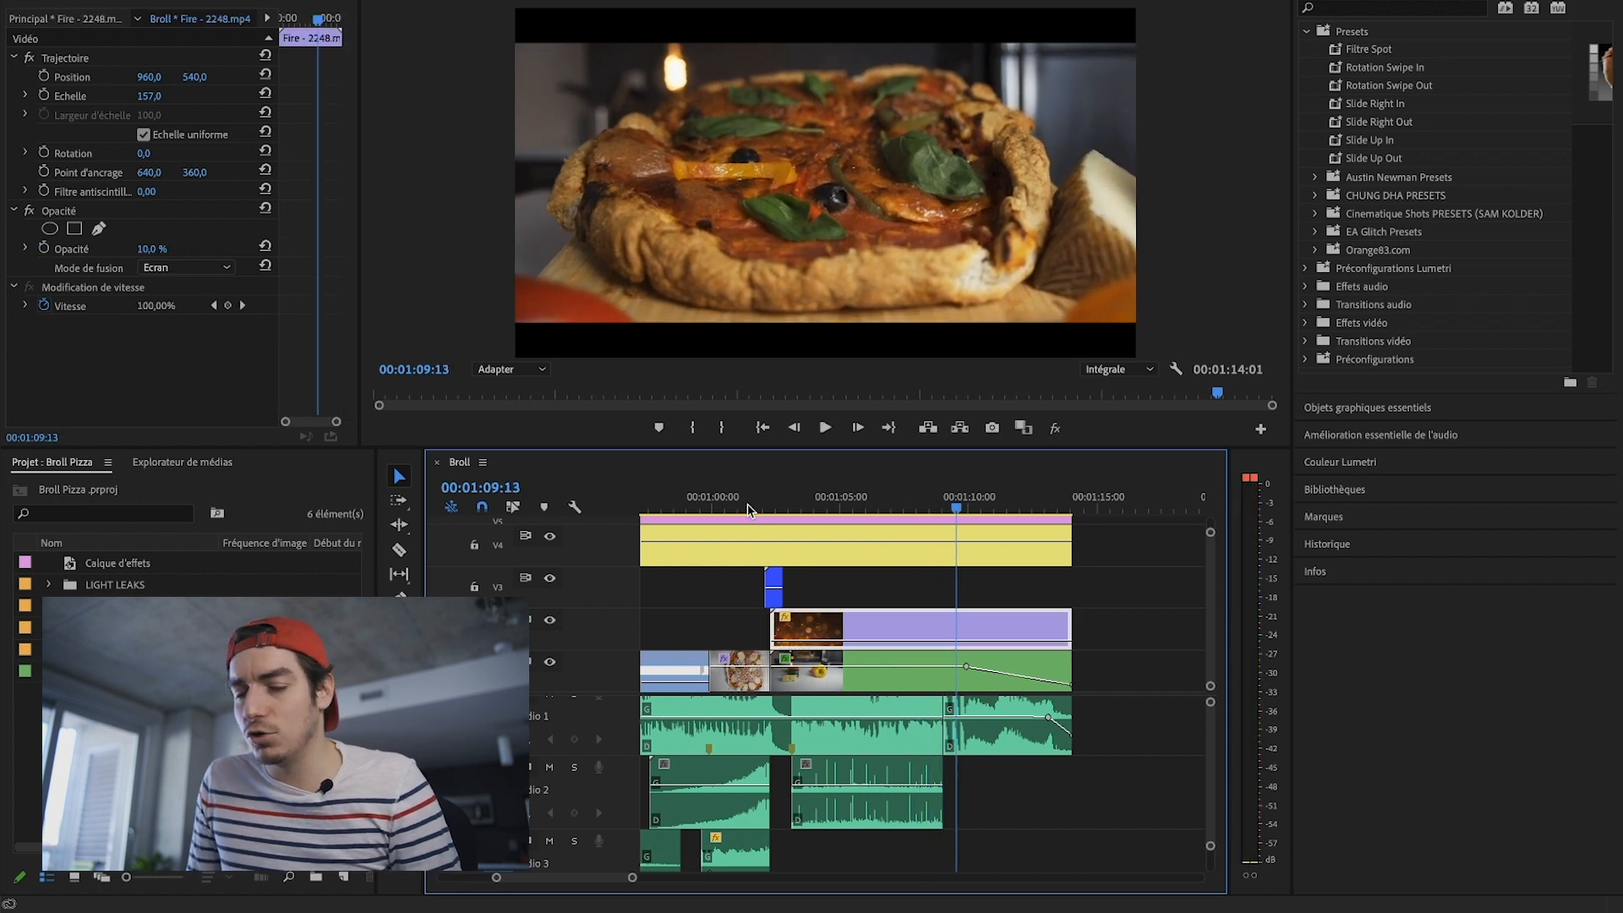
key(space)
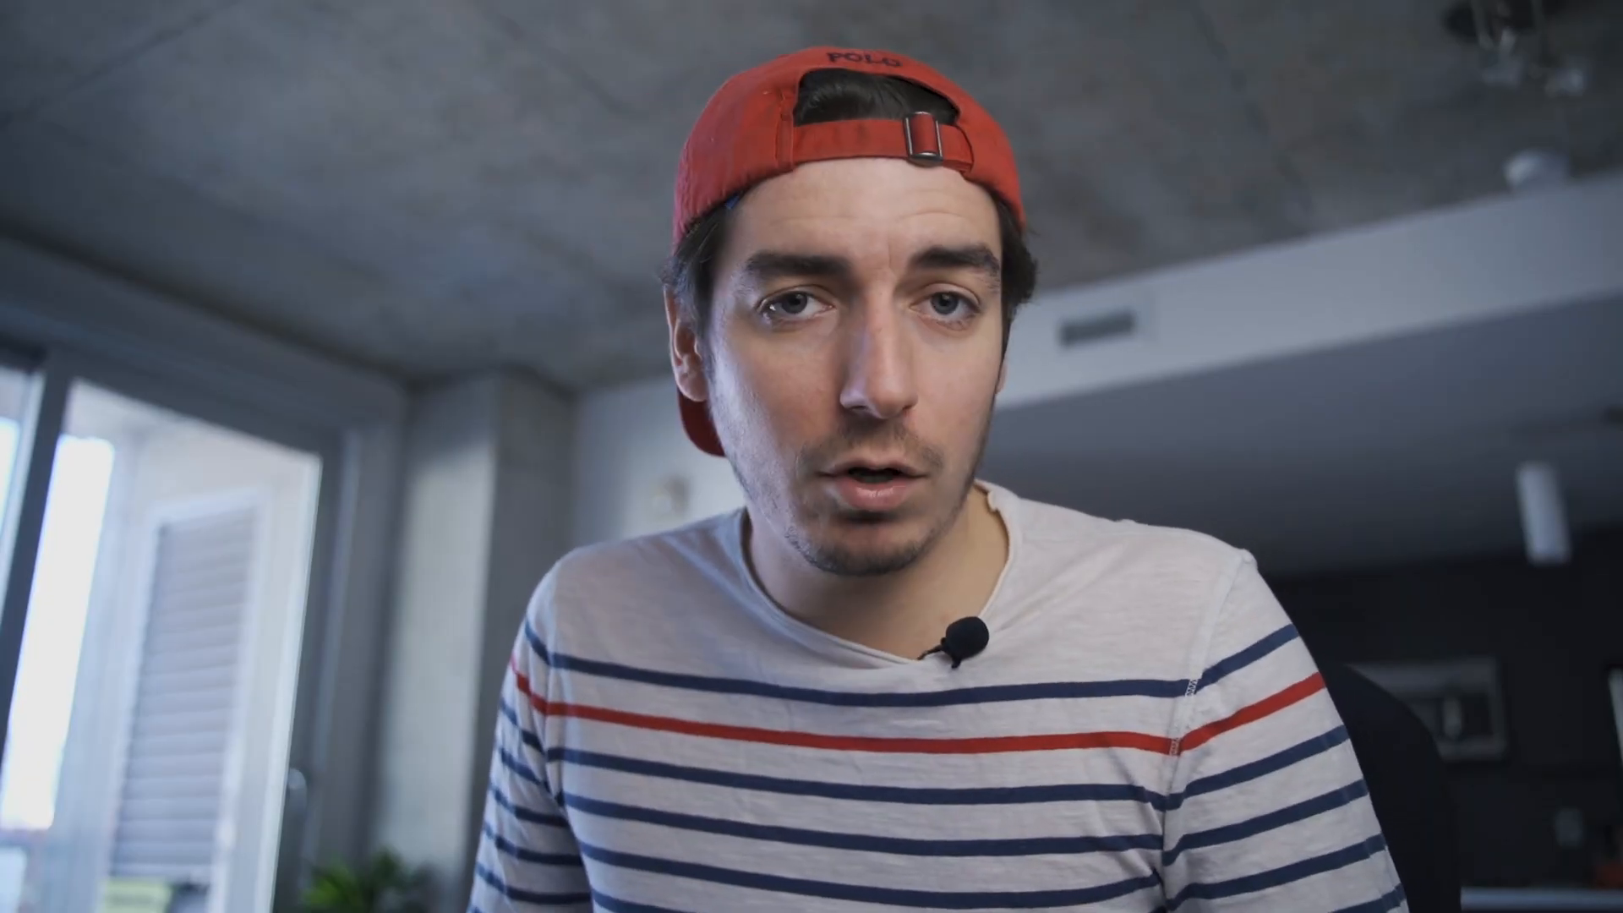
Step: Toggle the adjustment layer's Créatif section in Couleur Lumetri off and on to compare the shot with and without the CineStyle look
click(1597, 102)
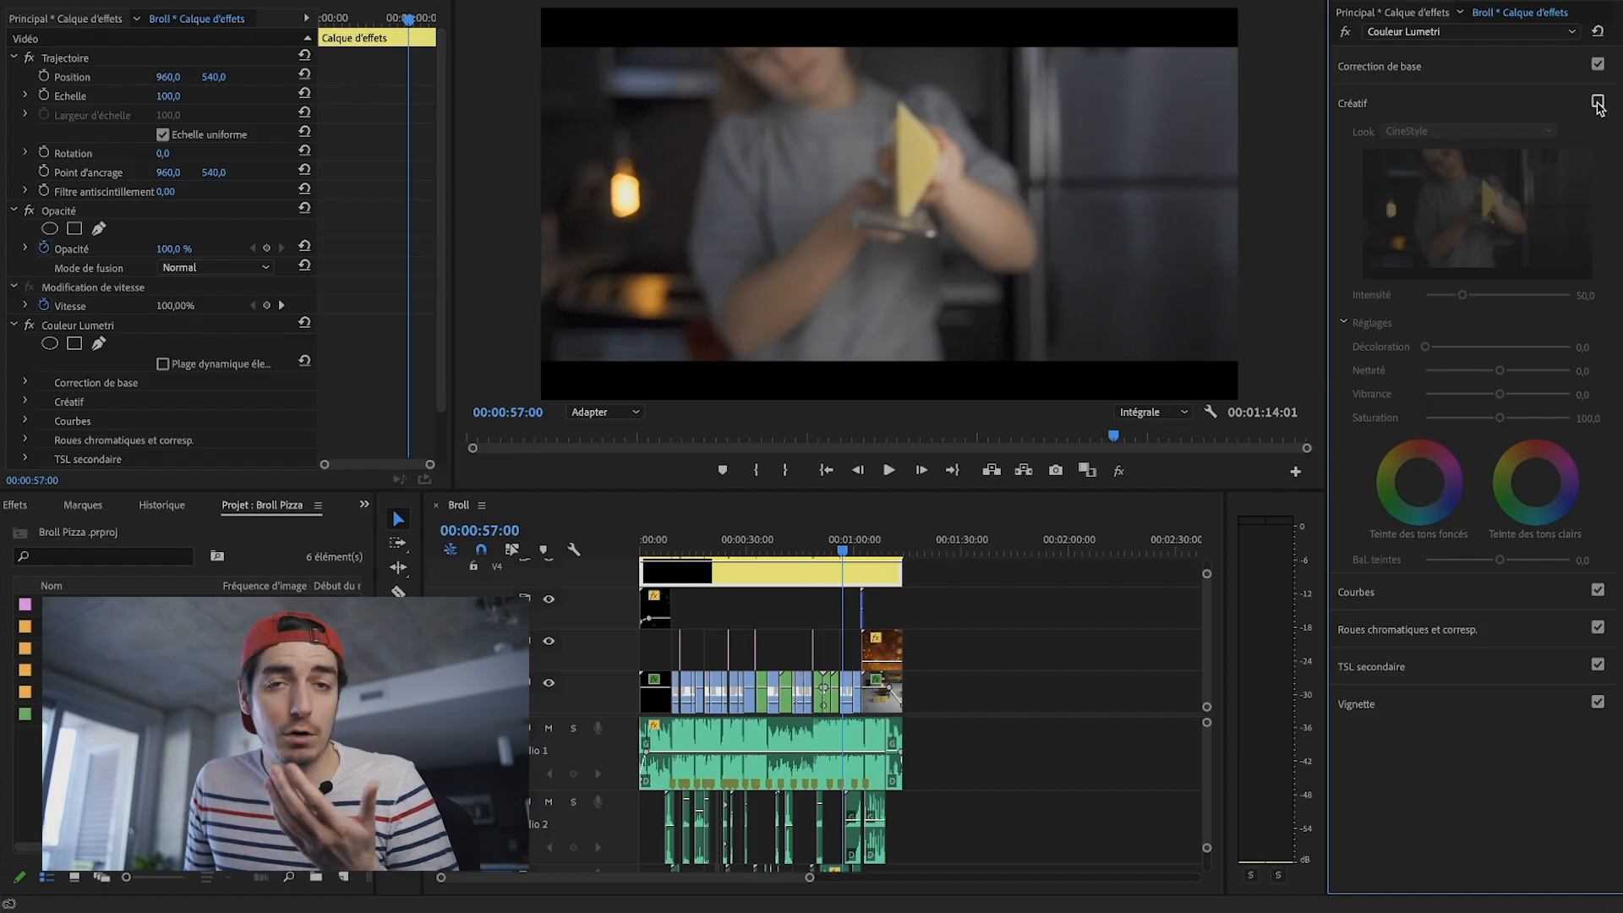
click(1597, 103)
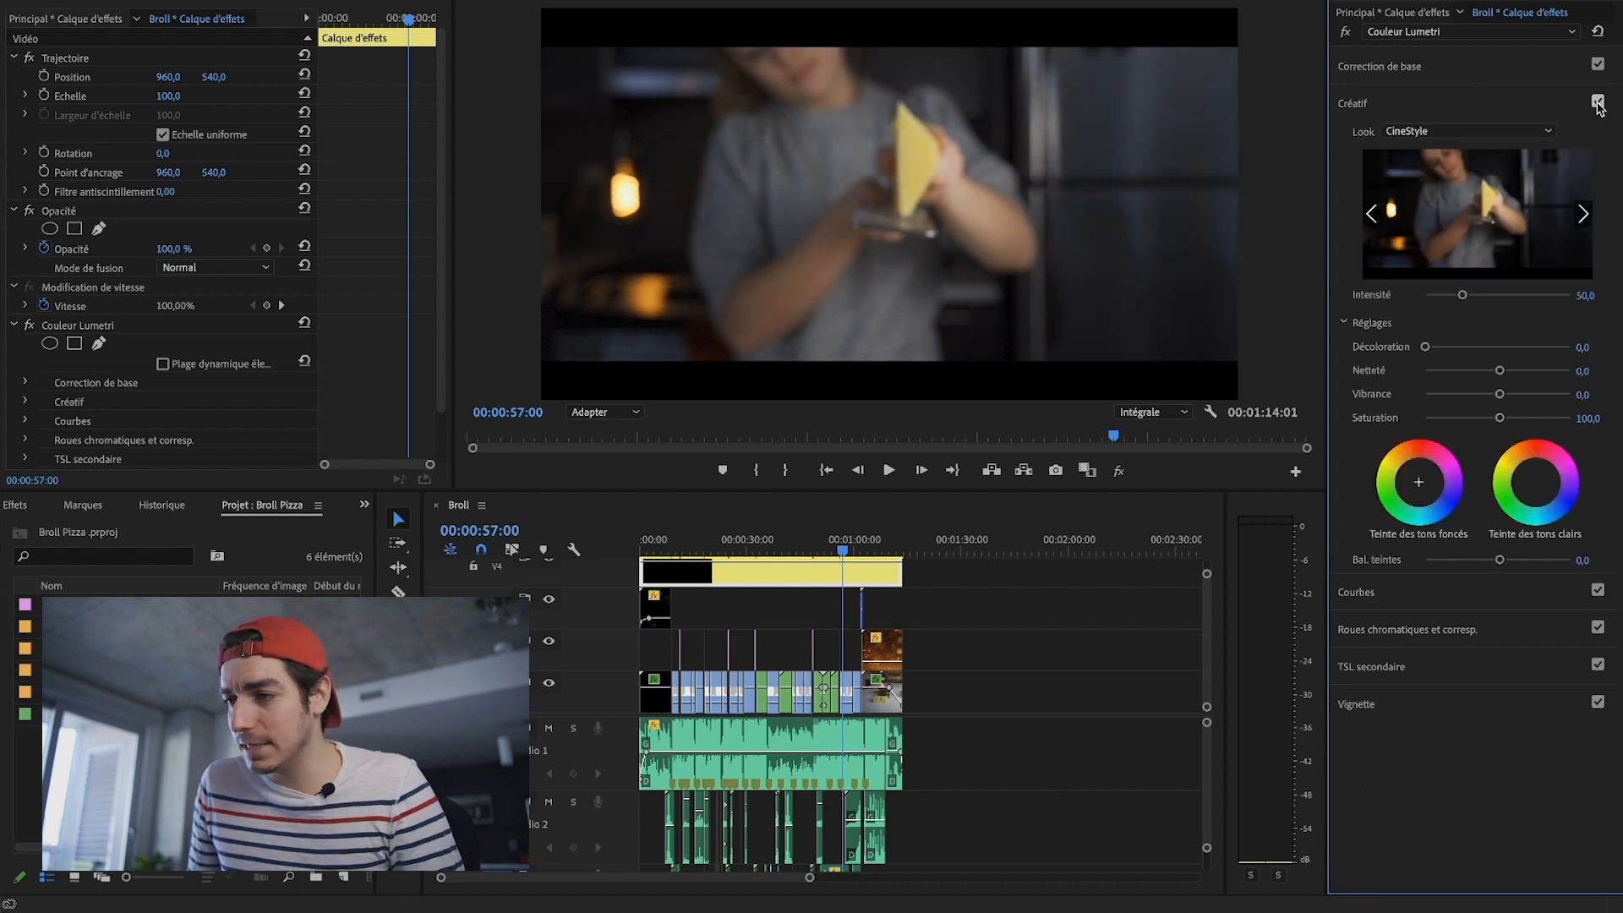
click(1598, 102)
click(1598, 102)
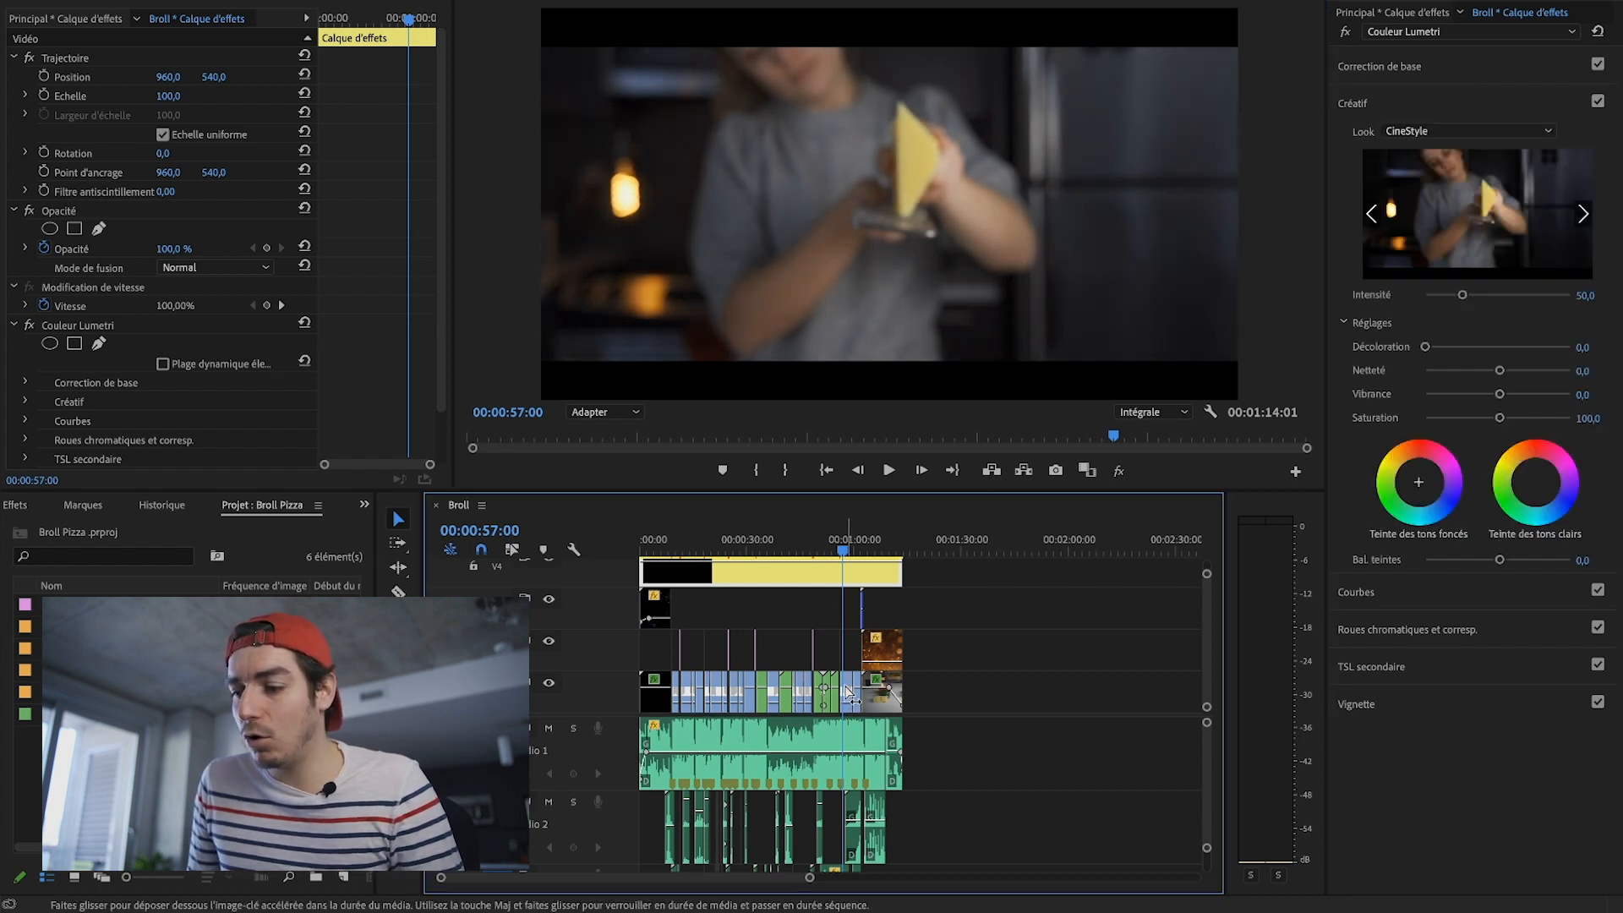
Step: Examine the Correction de base settings of clip C0137.MP4 at 00:00:57:00 and of the shot at 00:00:46:08
click(849, 695)
click(1454, 70)
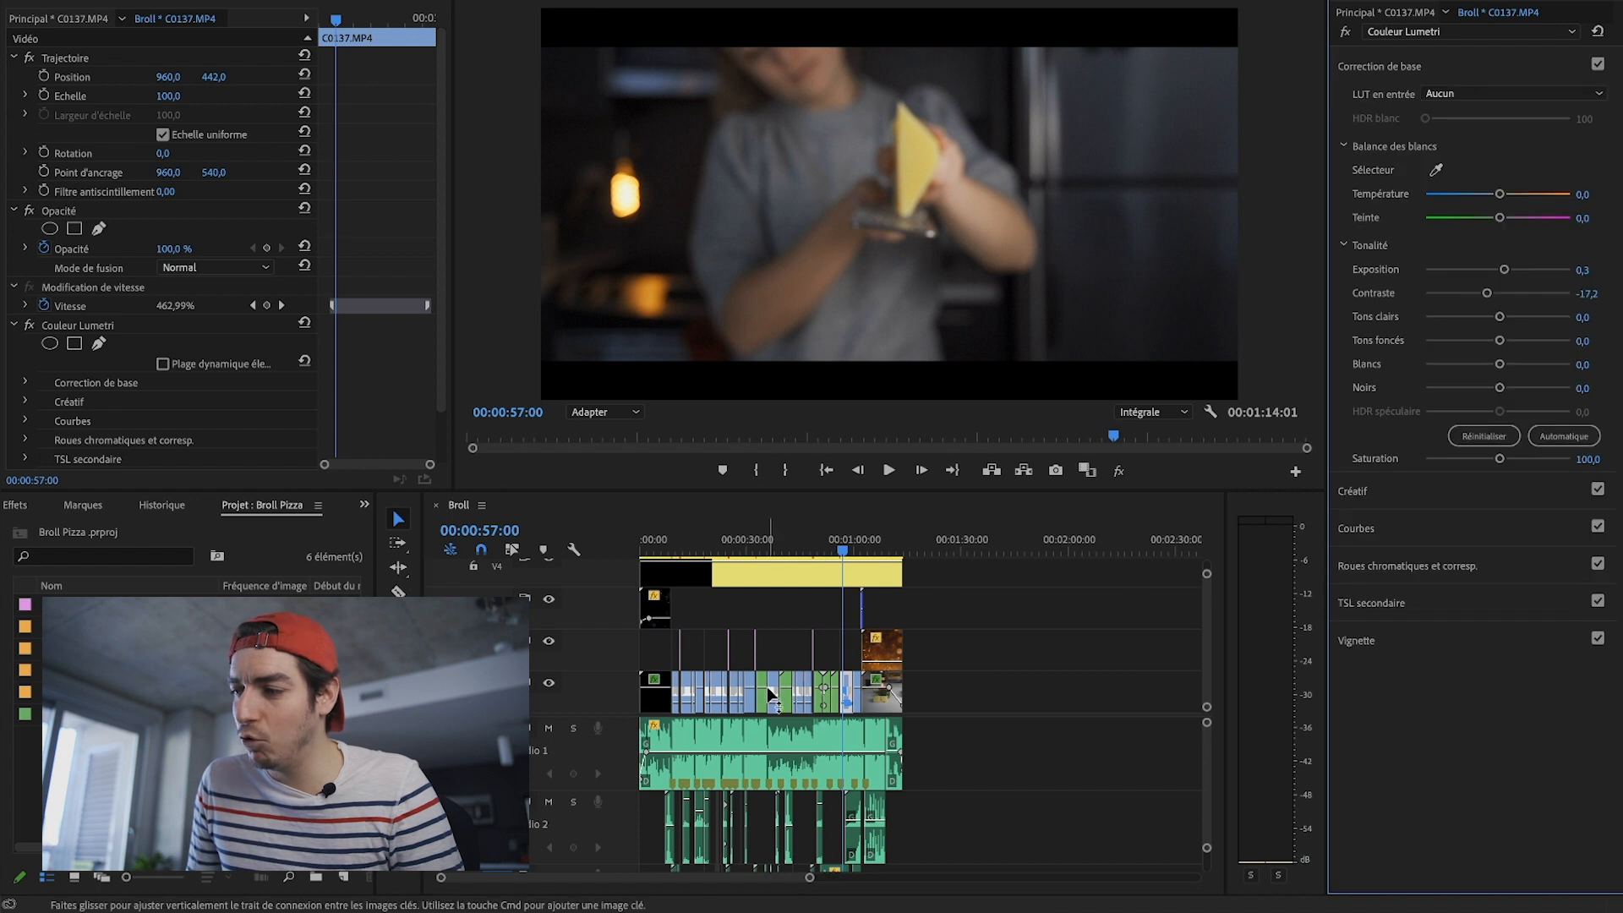
drag(771, 545, 805, 545)
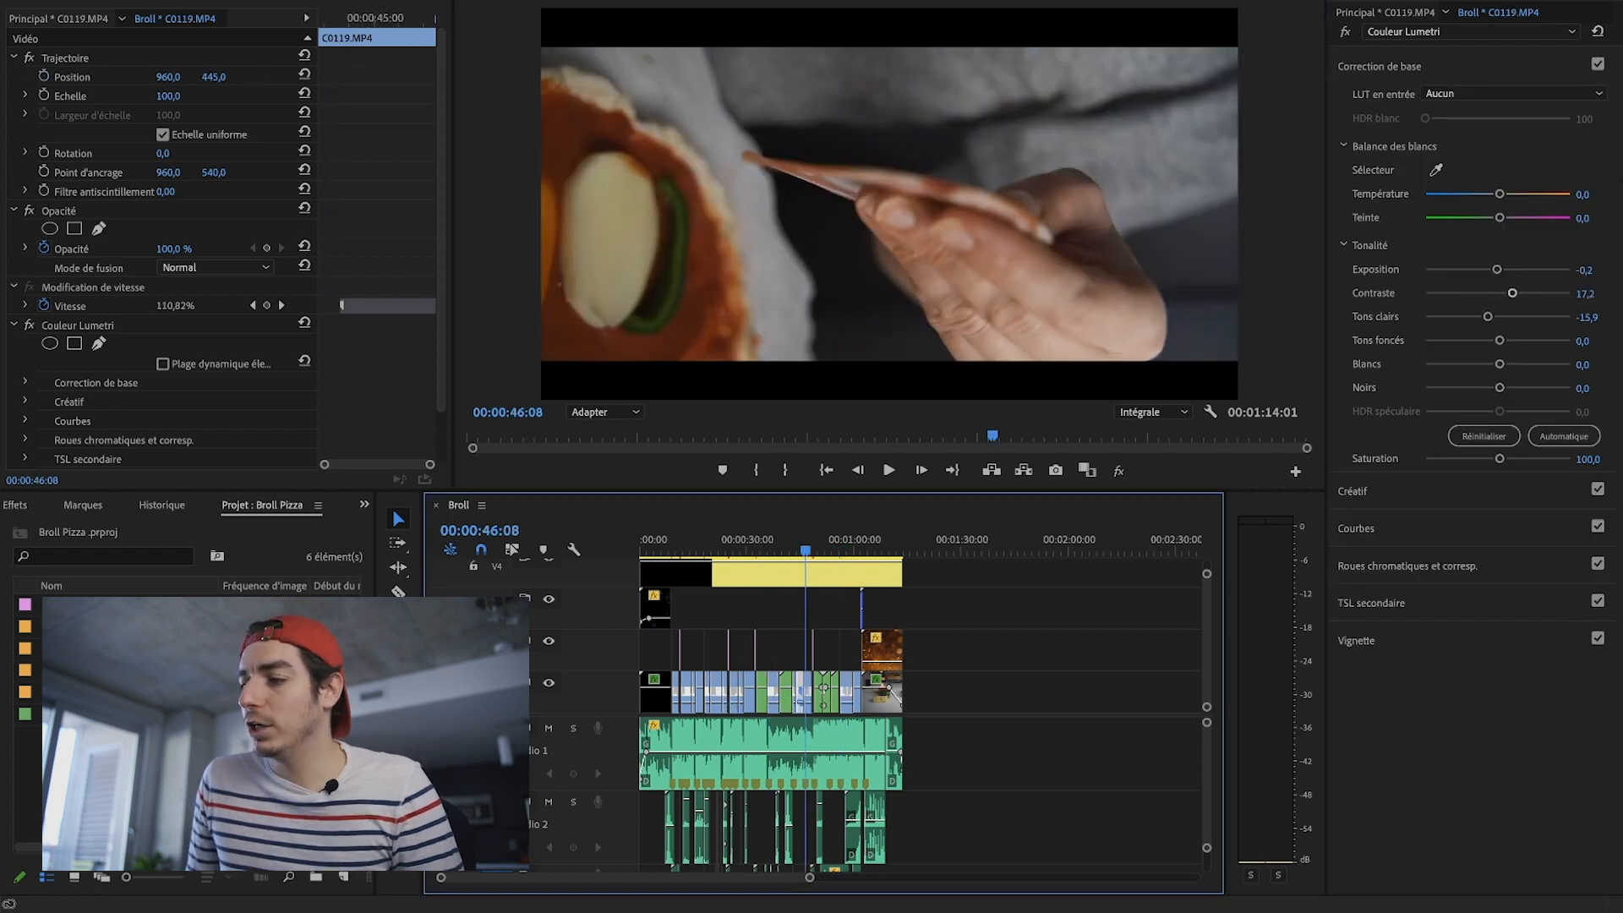